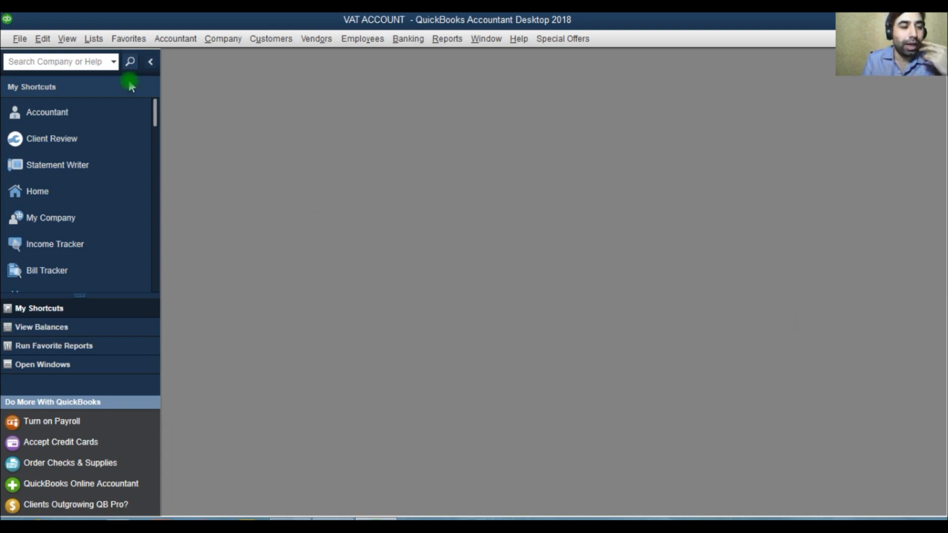
# Open the Chart of Accounts and start a new account of type Other Current Liability.
pyautogui.click(93, 38)
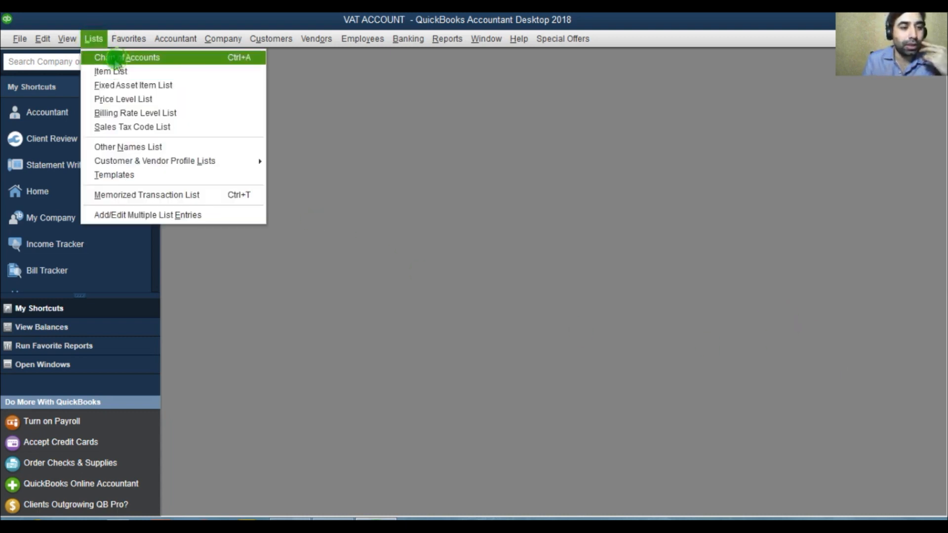
pyautogui.click(116, 59)
pyautogui.click(521, 140)
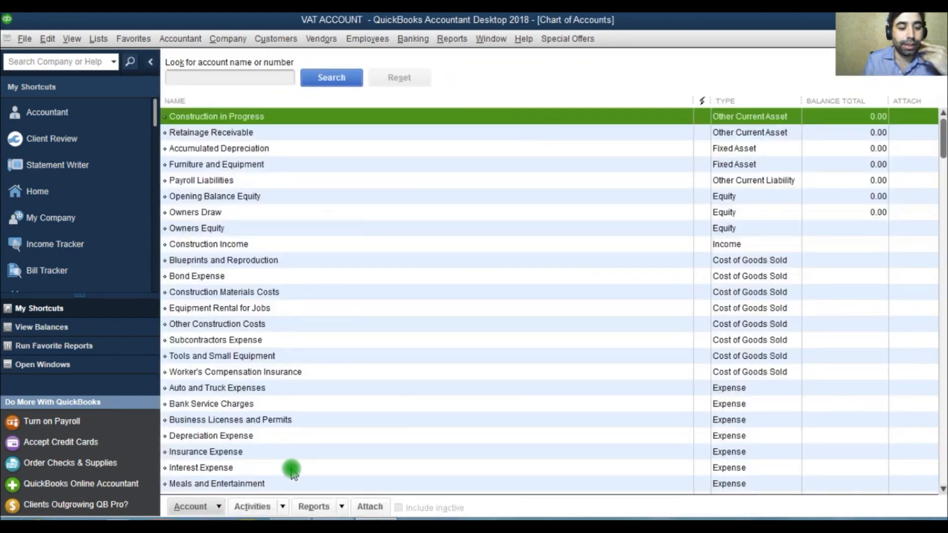
pyautogui.click(192, 506)
pyautogui.click(211, 303)
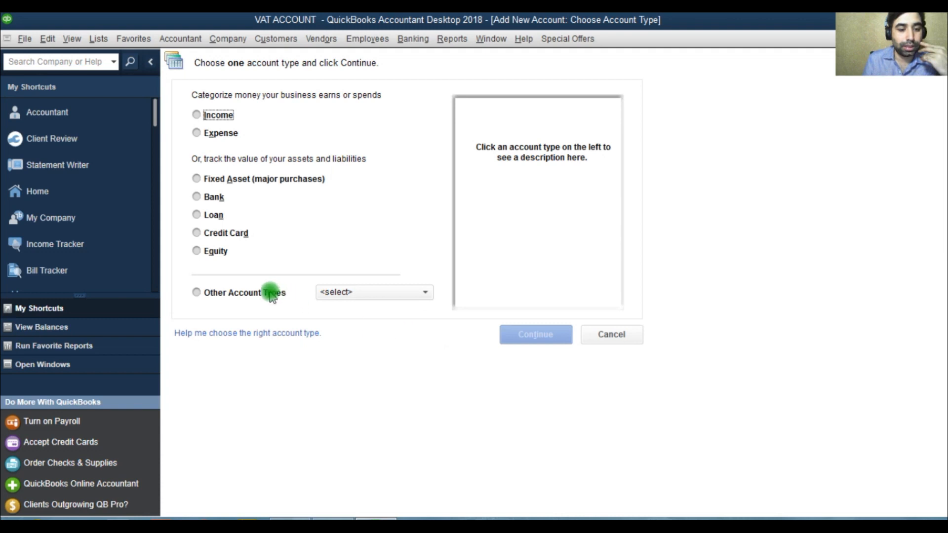
pyautogui.click(271, 295)
pyautogui.click(372, 376)
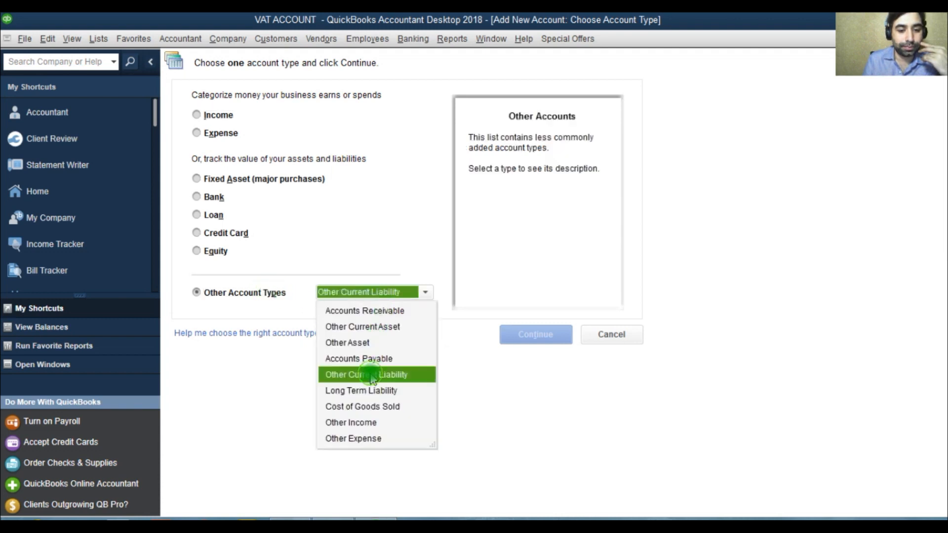
pyautogui.click(531, 336)
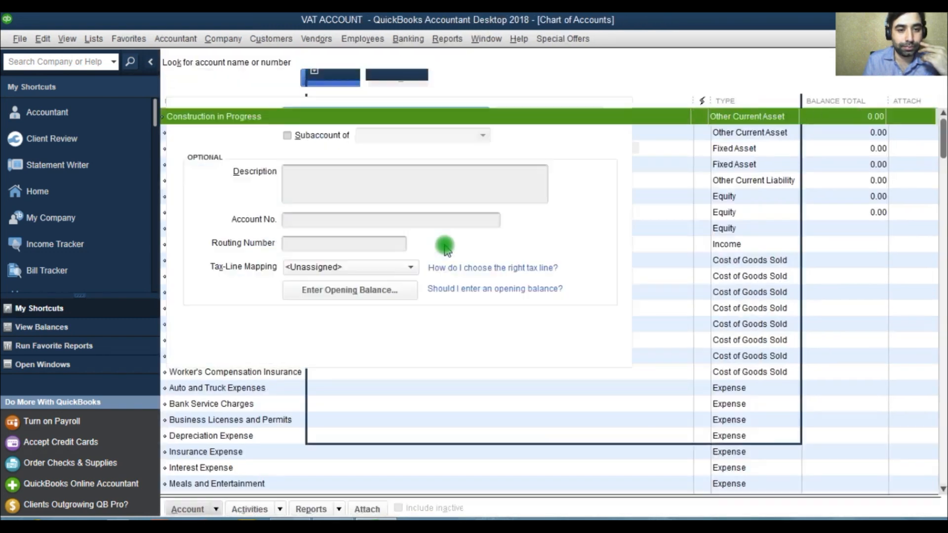
# Name the new account VAT CONTROL ACCOUNT and save it.
pyautogui.write('VAT')
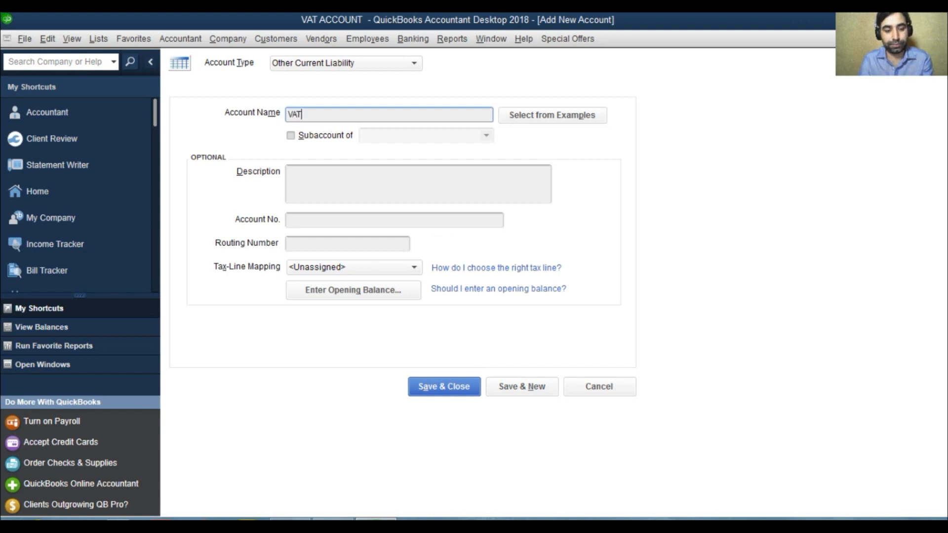
pyautogui.write(' CONTROL ACCOUNT')
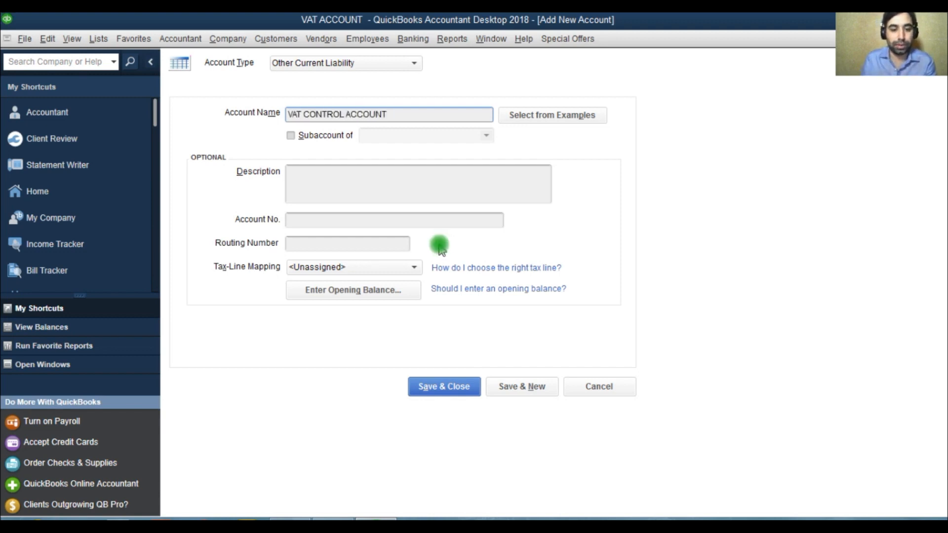
pyautogui.click(460, 386)
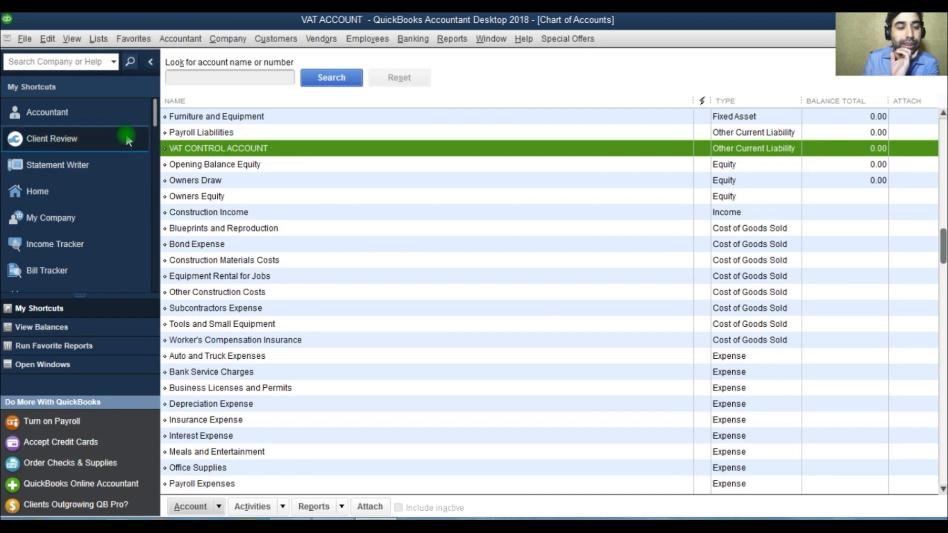
# Open the Sales Tax company preferences, turn on charging sales tax and set payment to Quarterly.
pyautogui.click(47, 42)
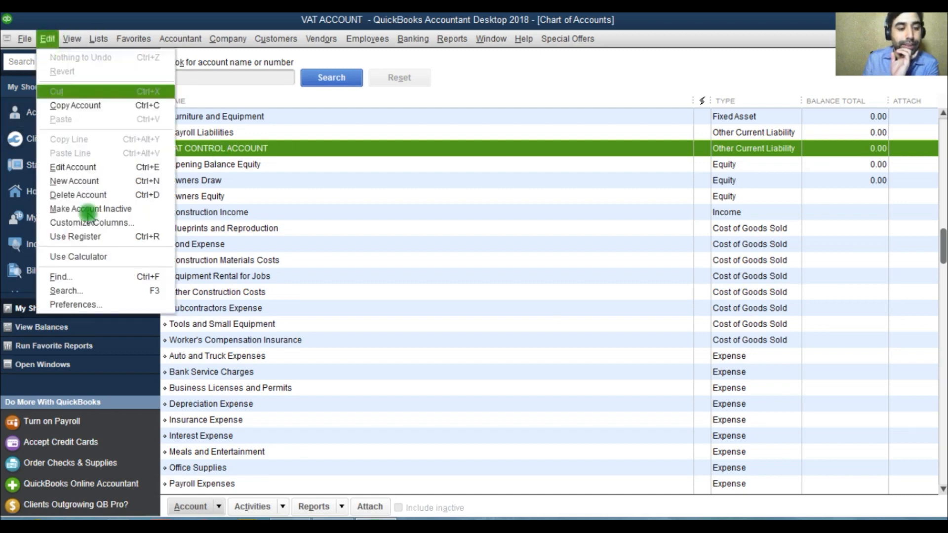
pyautogui.click(94, 304)
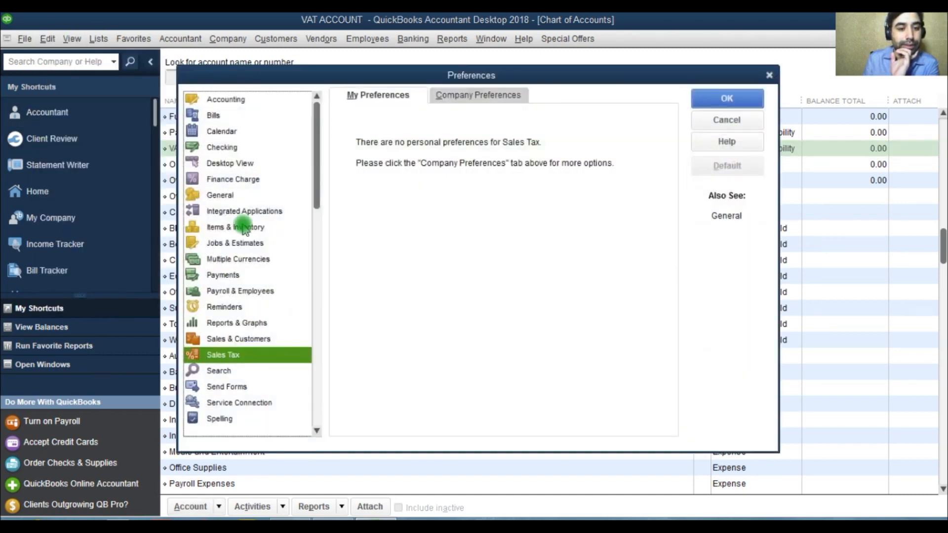
pyautogui.click(452, 96)
pyautogui.click(487, 118)
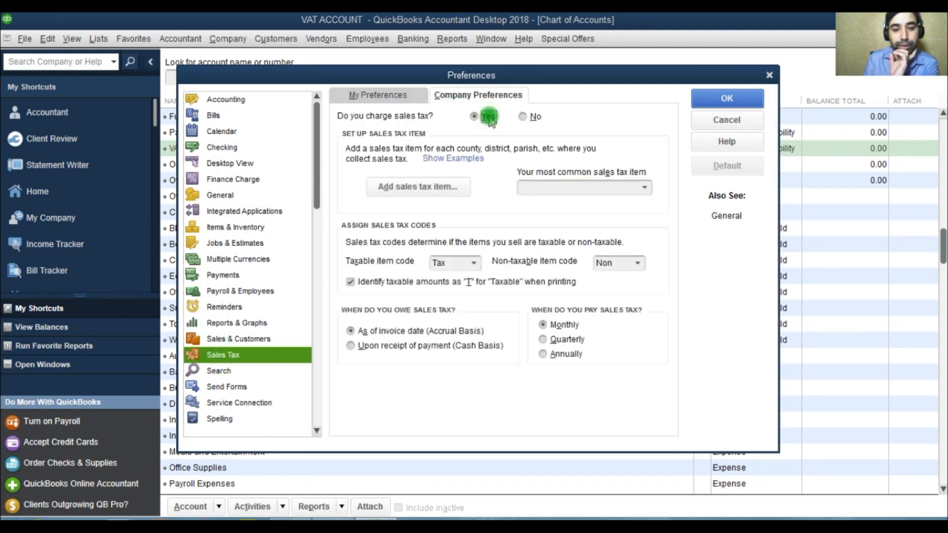
pyautogui.click(553, 339)
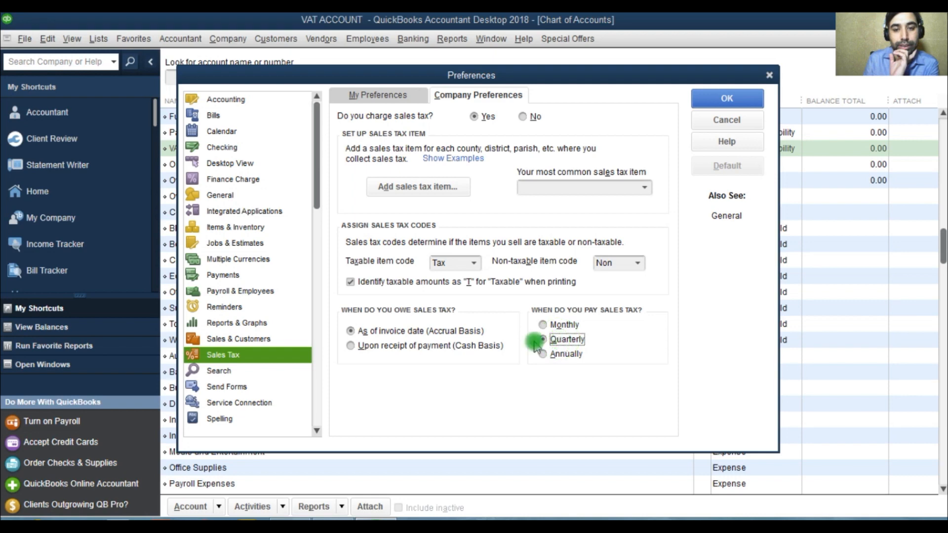
# Add a sales tax item named VAT with a tax rate of 5%.
pyautogui.click(434, 196)
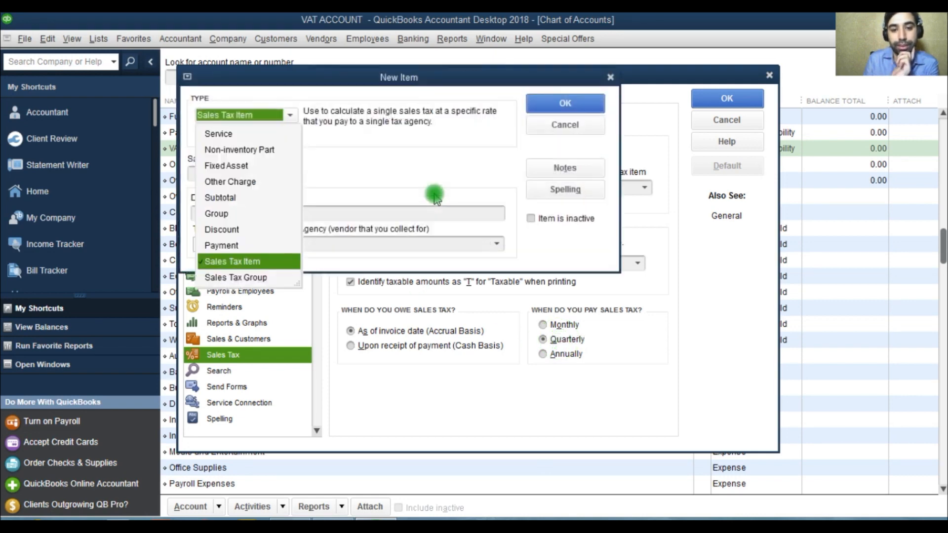
pyautogui.click(247, 262)
pyautogui.click(254, 177)
pyautogui.write('VAT')
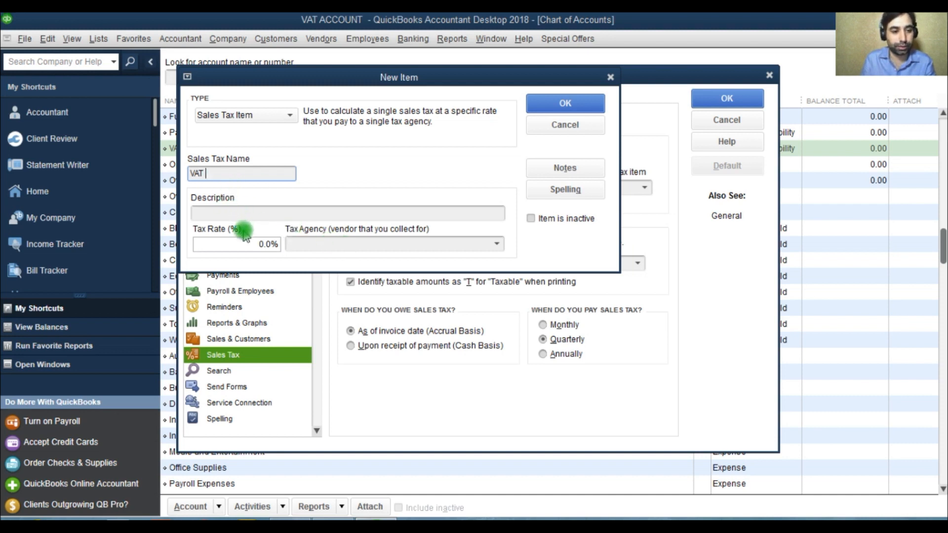
pyautogui.click(266, 244)
pyautogui.write('5%')
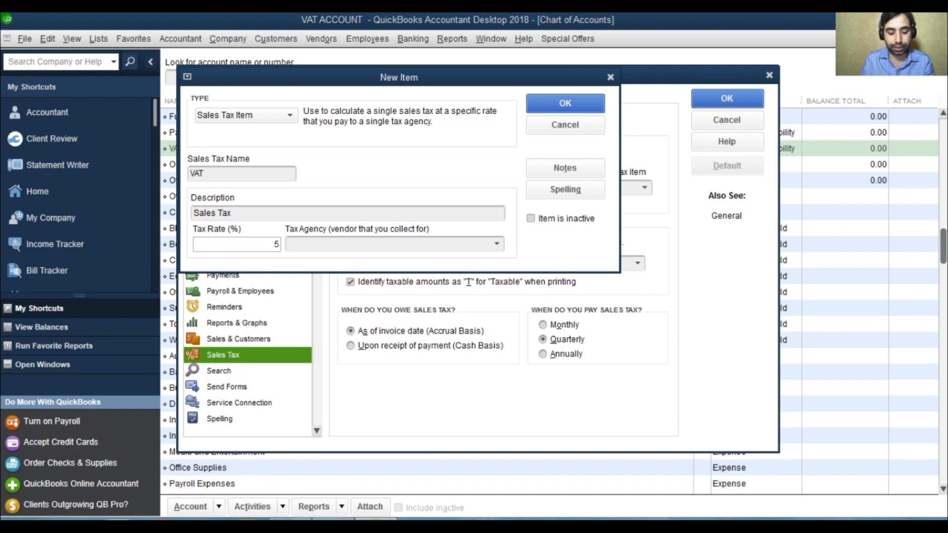
# Create a new tax agency vendor named GOVT for the VAT item and save the item.
pyautogui.click(497, 243)
pyautogui.click(309, 264)
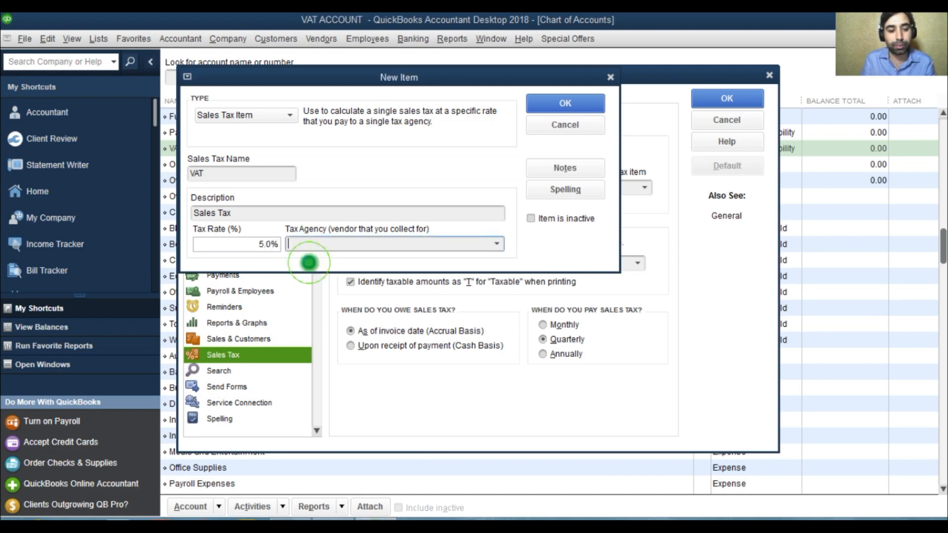
pyautogui.write('goo')
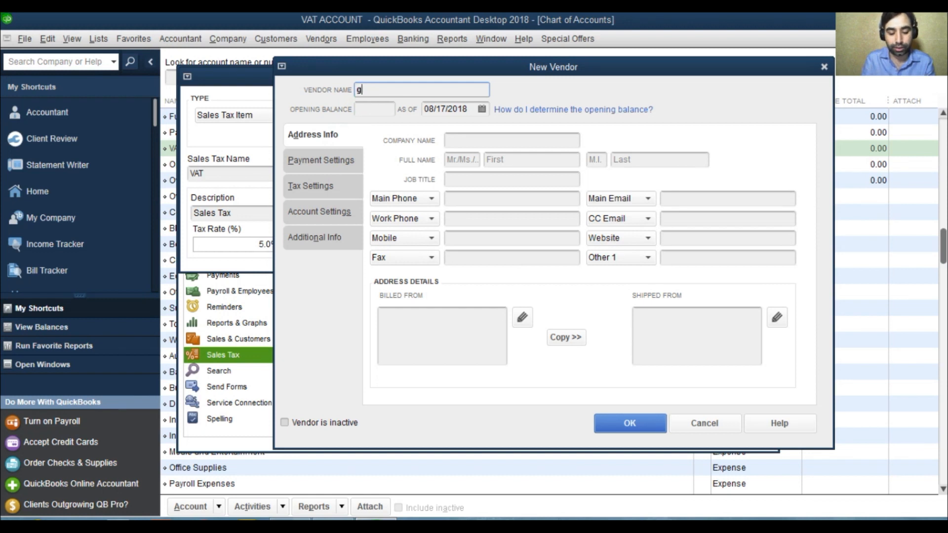
pyautogui.press('BackSpace')
pyautogui.press('BackSpace')
pyautogui.press('BackSpace')
pyautogui.write('GOO')
pyautogui.press('BackSpace')
pyautogui.write('VT')
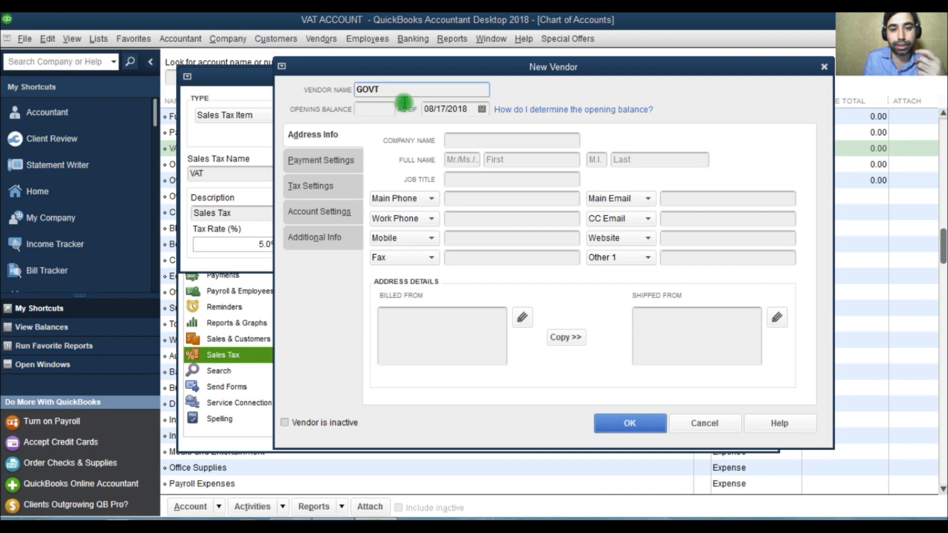
pyautogui.click(628, 424)
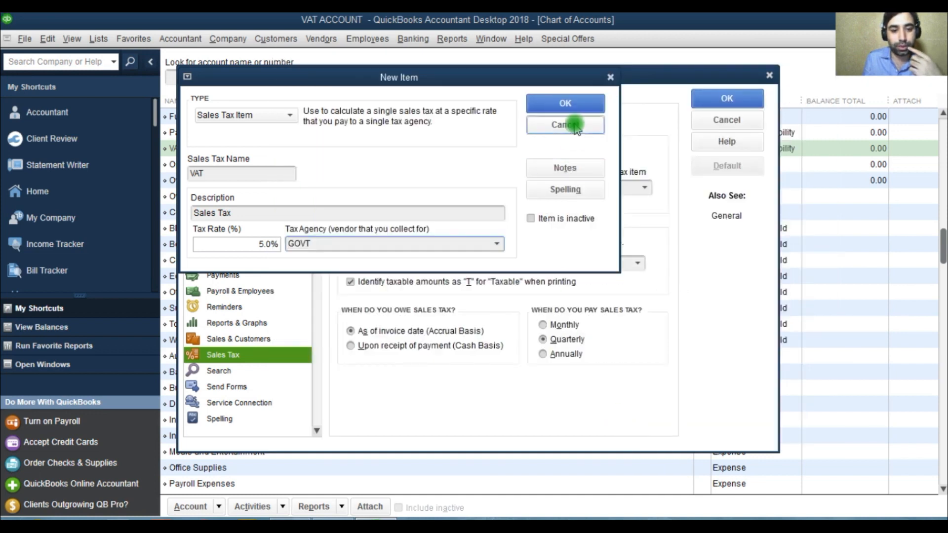
pyautogui.click(554, 102)
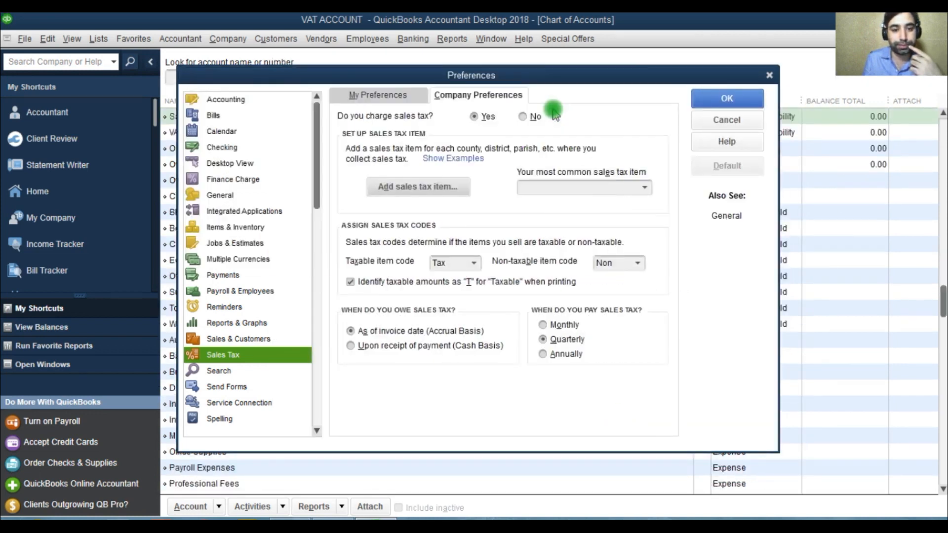
pyautogui.click(561, 324)
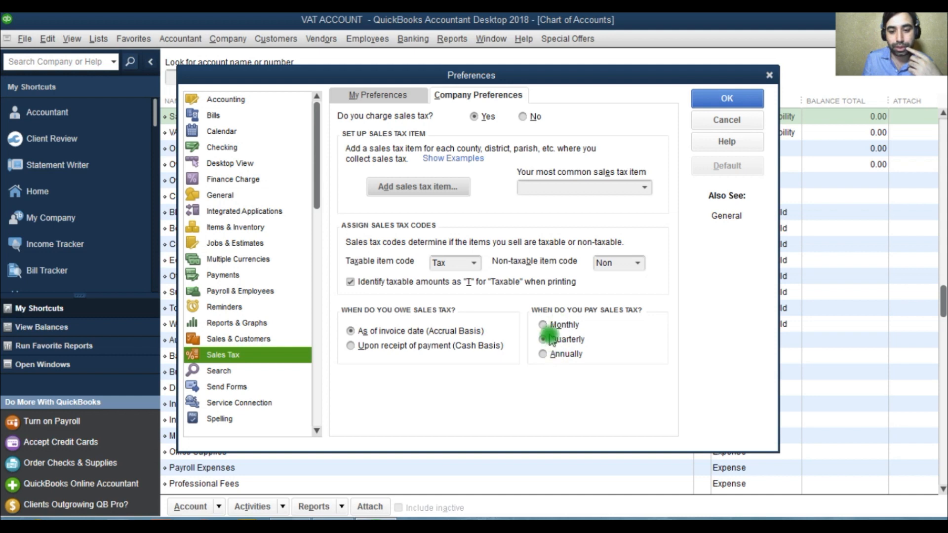
pyautogui.click(546, 360)
pyautogui.click(544, 325)
pyautogui.click(544, 354)
pyautogui.click(545, 339)
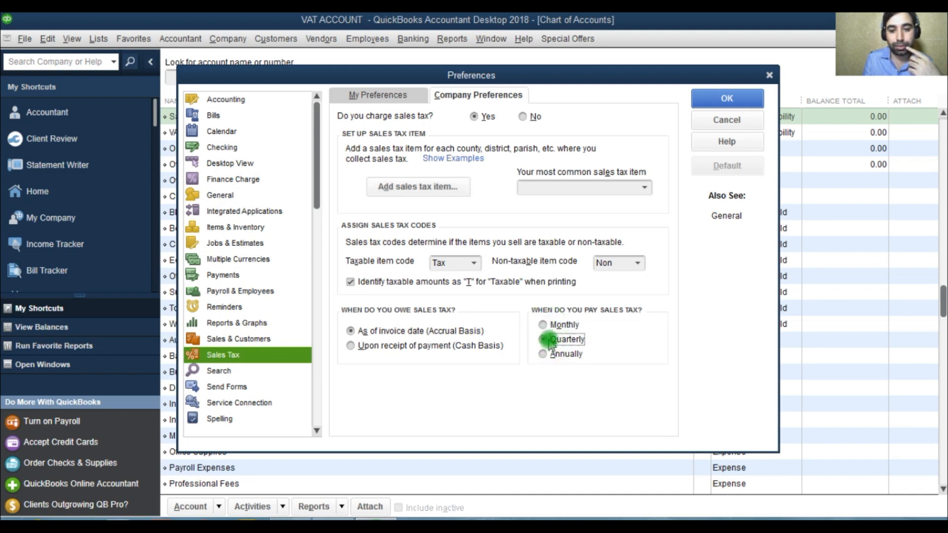
# Set VAT as the most common sales tax item and save the preferences, making existing customers and items taxable.
pyautogui.click(644, 188)
pyautogui.click(548, 220)
pyautogui.click(727, 101)
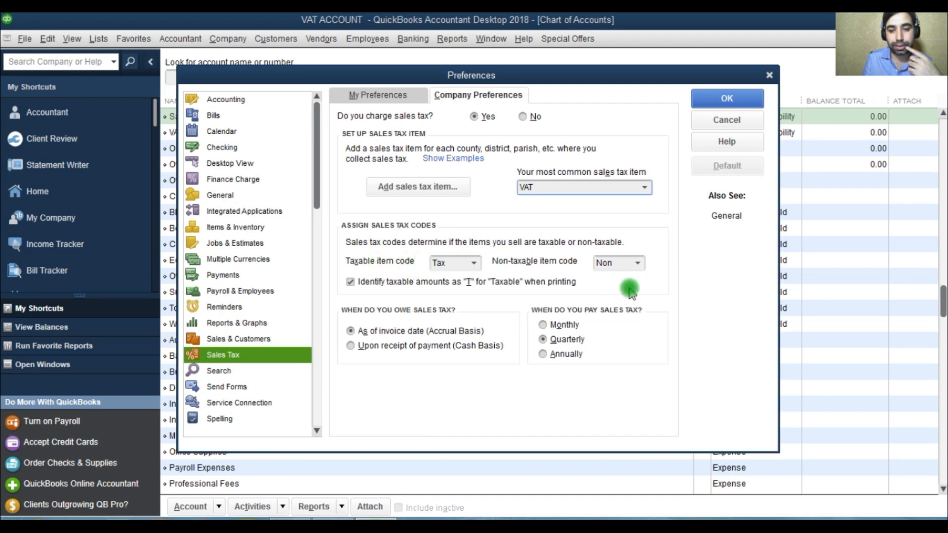
pyautogui.click(727, 98)
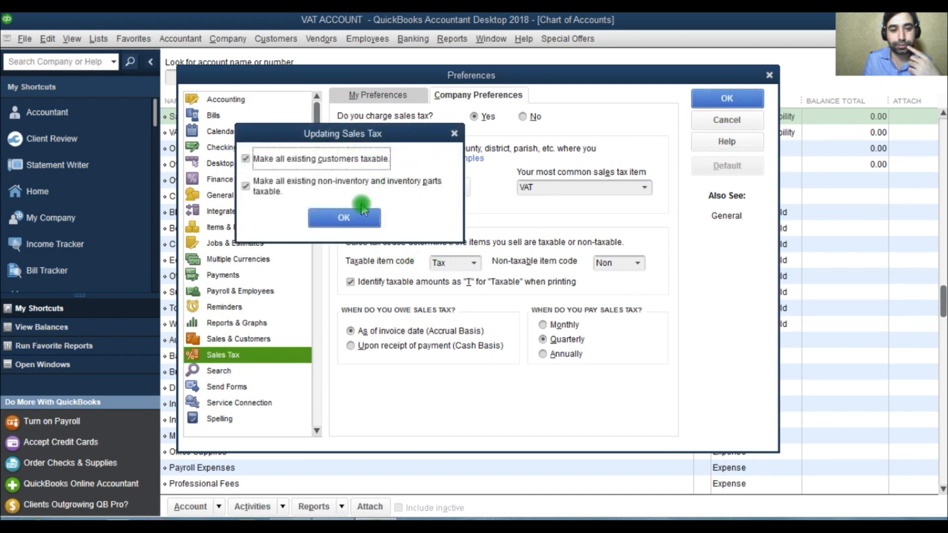
pyautogui.click(350, 218)
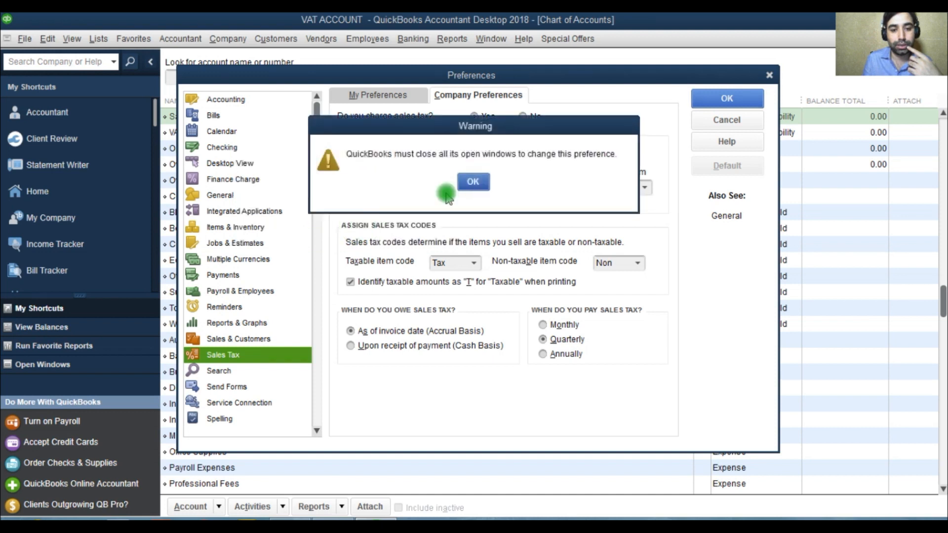
pyautogui.click(473, 182)
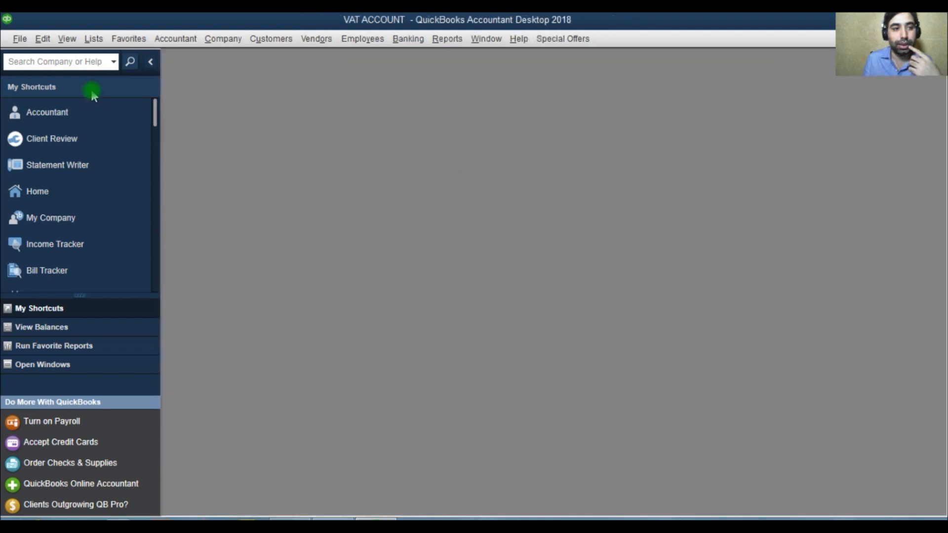
# Reopen the Chart of Accounts and rename the Sales Tax Payable account to VAT OUTPUT.
pyautogui.click(94, 39)
pyautogui.click(101, 58)
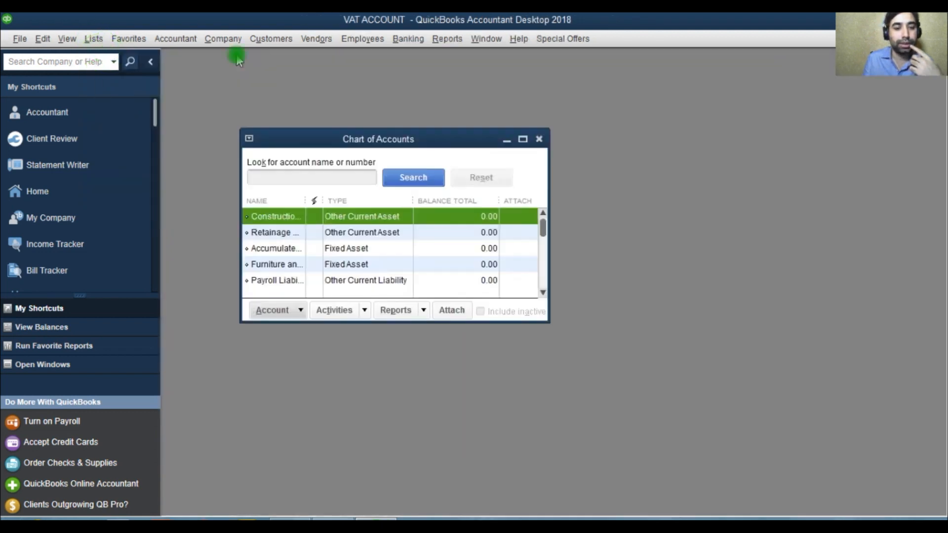
pyautogui.click(522, 139)
pyautogui.click(222, 197)
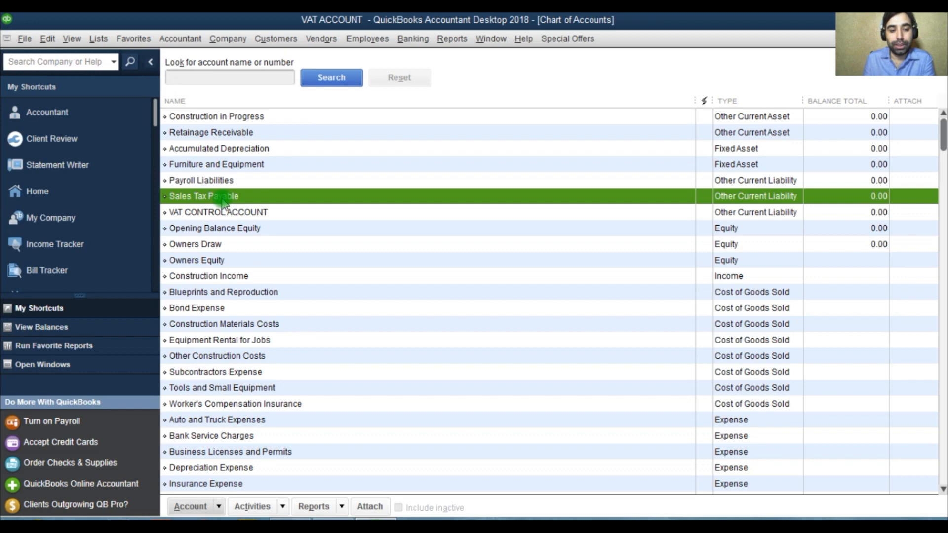
pyautogui.rightClick(222, 201)
pyautogui.click(271, 261)
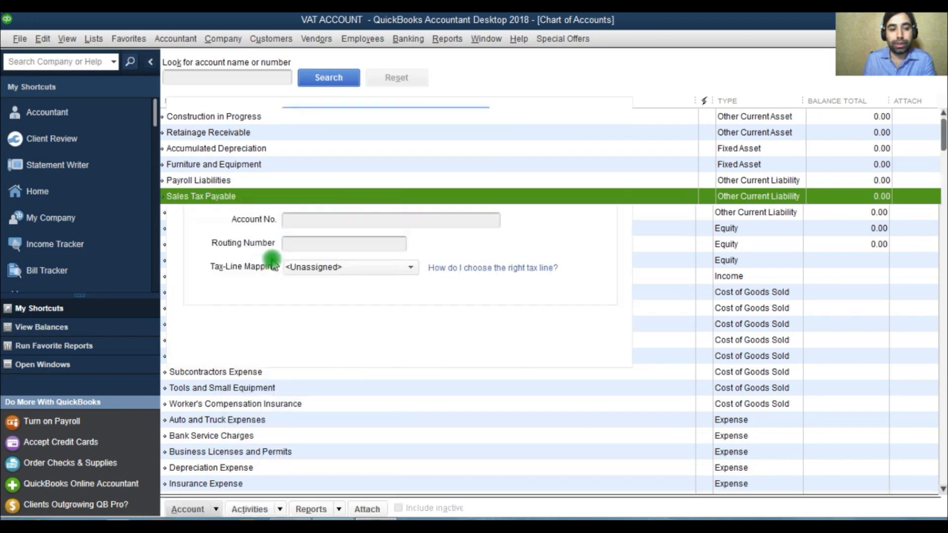
pyautogui.press('BackSpace')
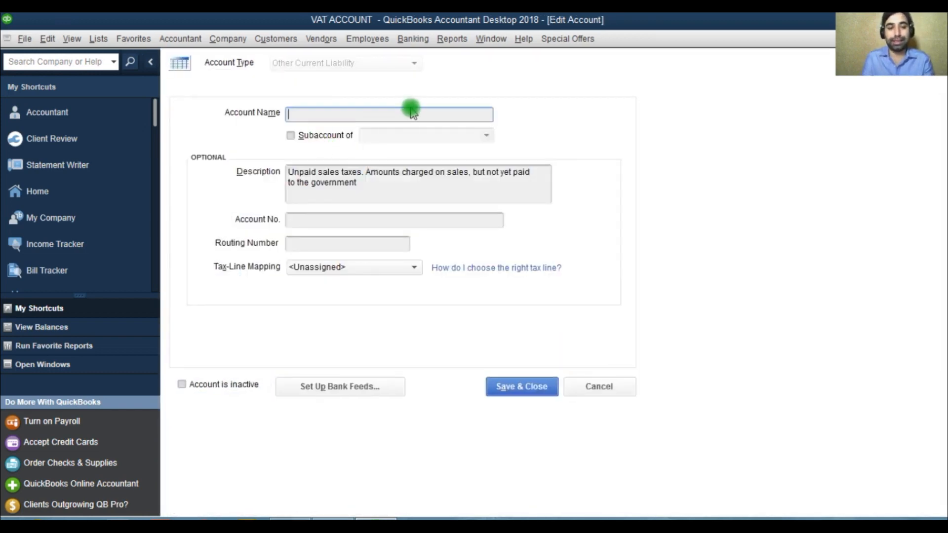
pyautogui.write('VAT OUT')
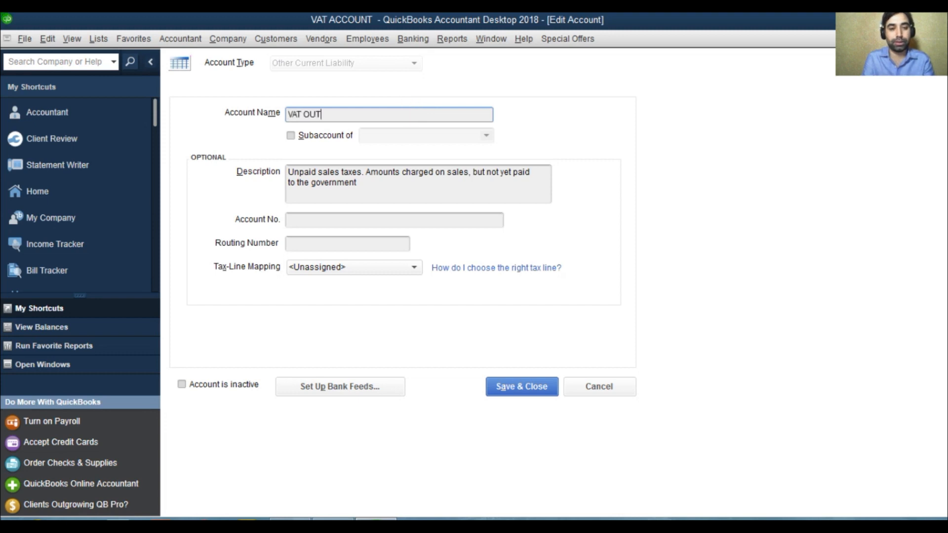
pyautogui.write('PUT')
# Make the VAT OUTPUT account a subaccount of VAT CONTROL ACCOUNT.
pyautogui.click(305, 136)
pyautogui.click(398, 135)
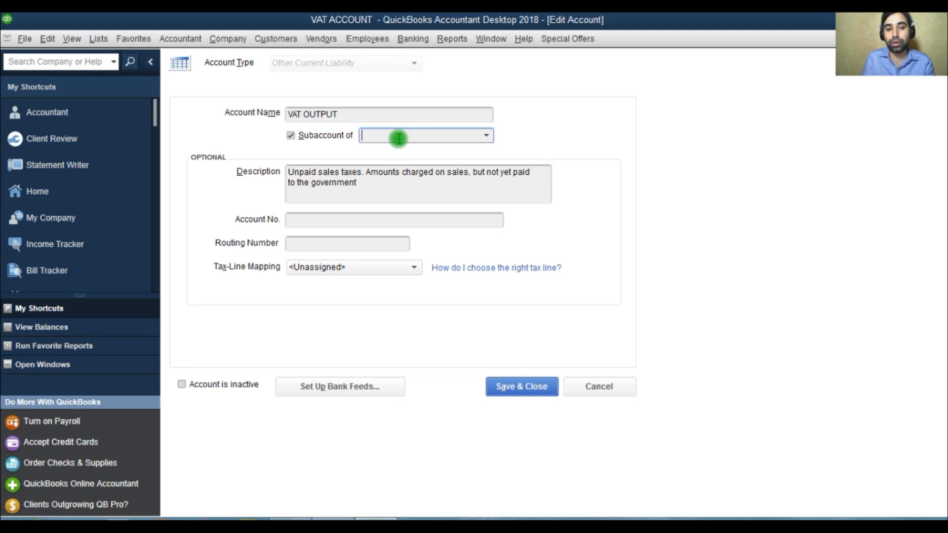
pyautogui.click(487, 135)
pyautogui.click(459, 218)
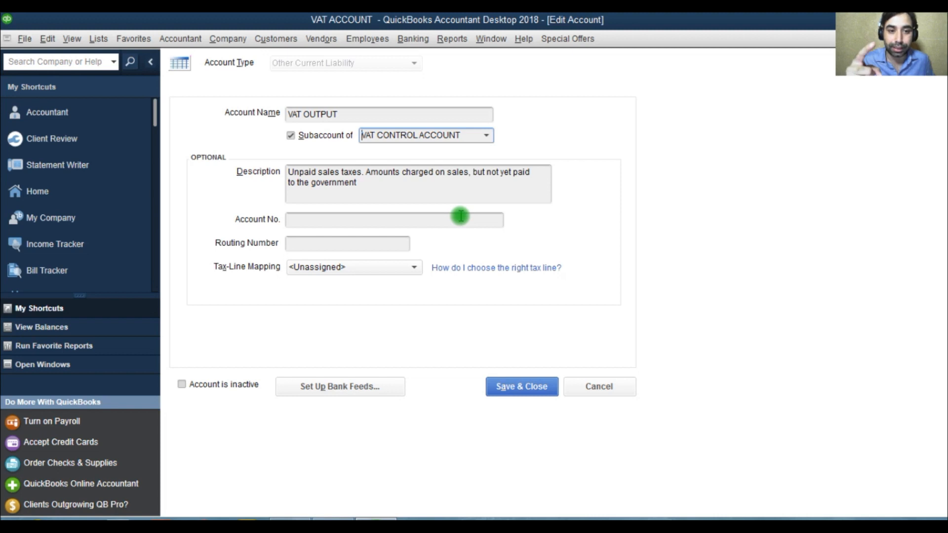
# Replace the account description with VAT ON SALES.
pyautogui.moveTo(380, 193); pyautogui.dragTo(261, 167)
pyautogui.press('Delete')
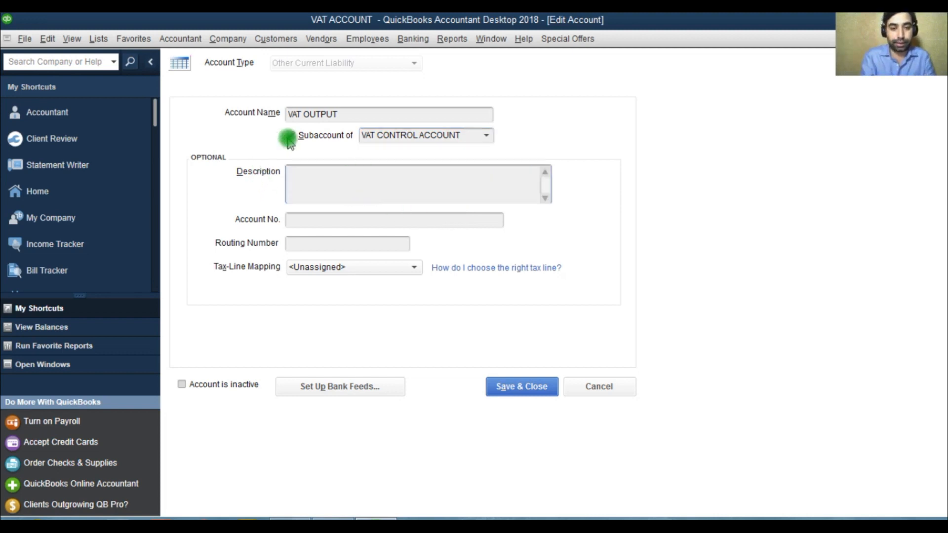
pyautogui.write('SALES')
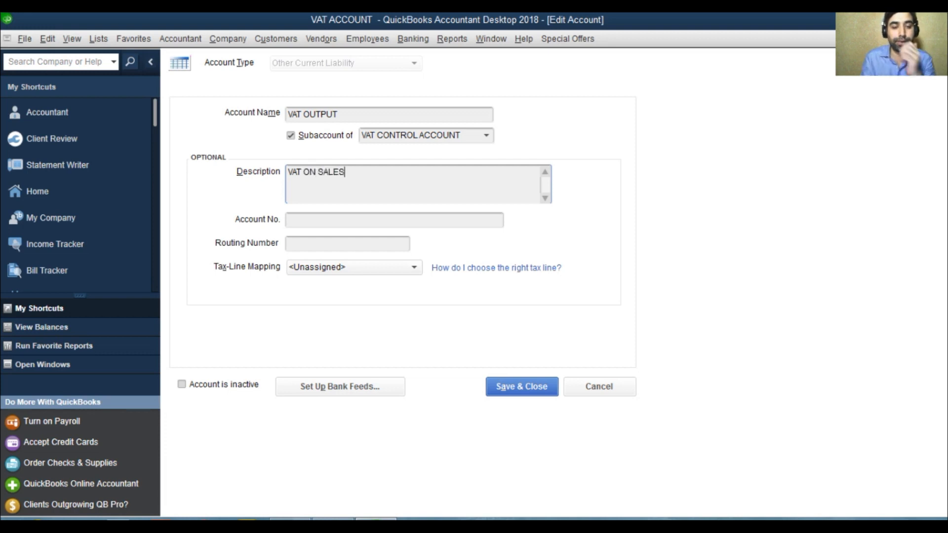
# Save the VAT OUTPUT account edits and turn on account numbers in the company Accounting preferences.
pyautogui.click(514, 387)
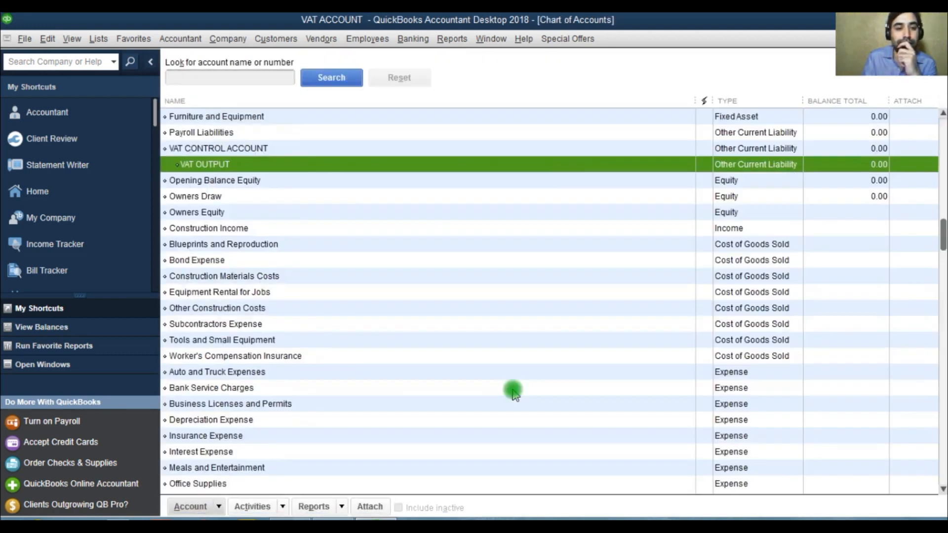
pyautogui.click(48, 38)
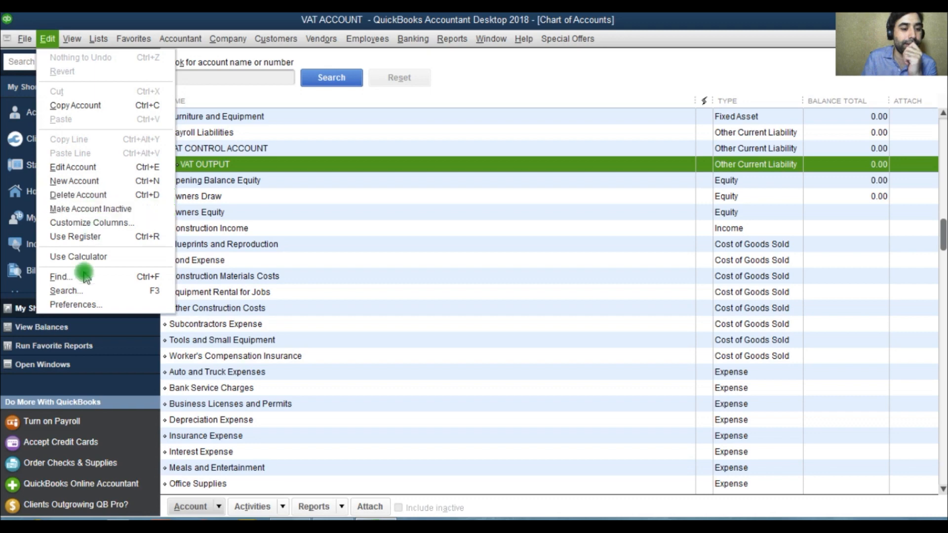
pyautogui.click(77, 304)
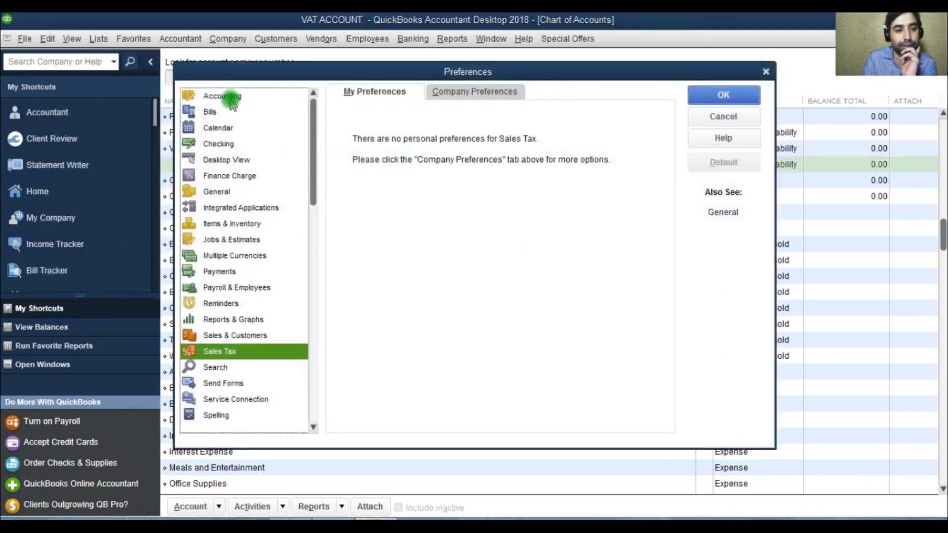
pyautogui.click(228, 99)
pyautogui.click(447, 92)
pyautogui.click(357, 127)
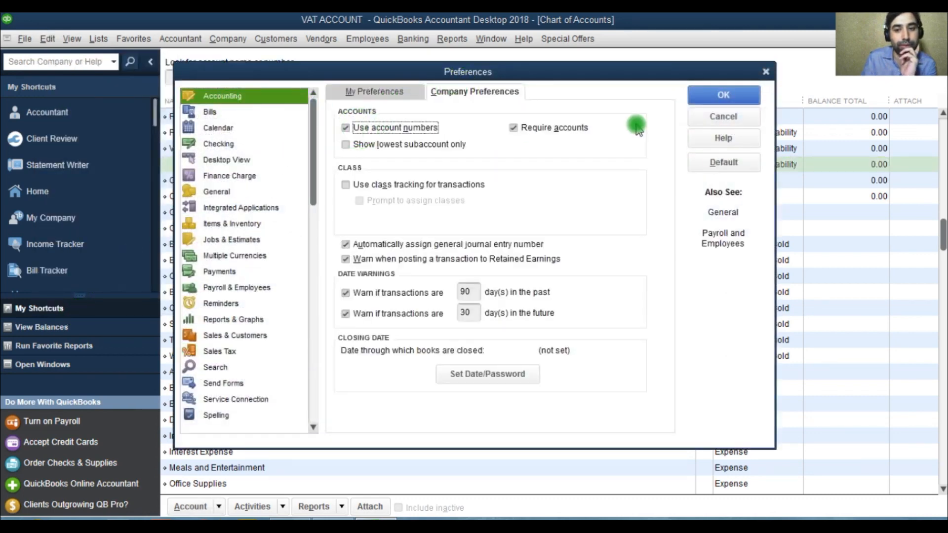
pyautogui.click(725, 97)
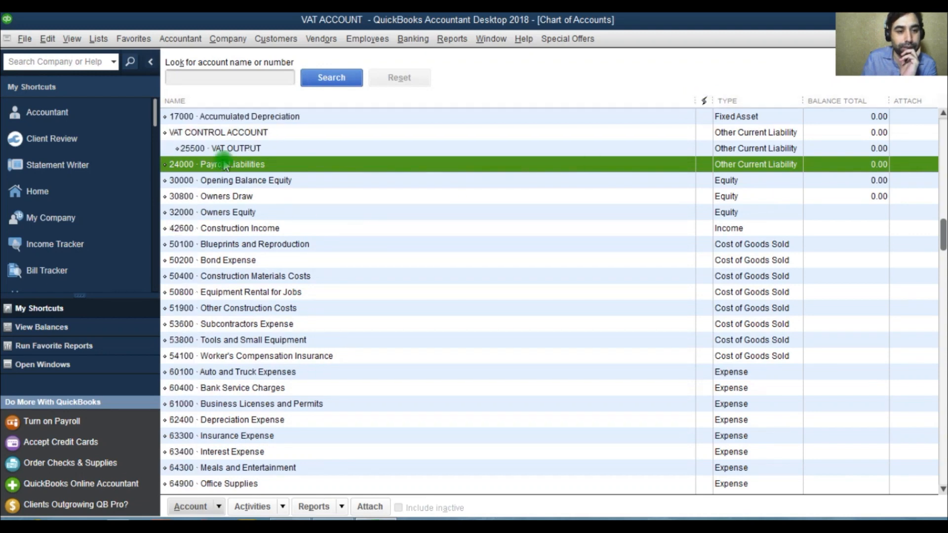
# Give VAT CONTROL ACCOUNT the account number 25000.
pyautogui.rightClick(220, 132)
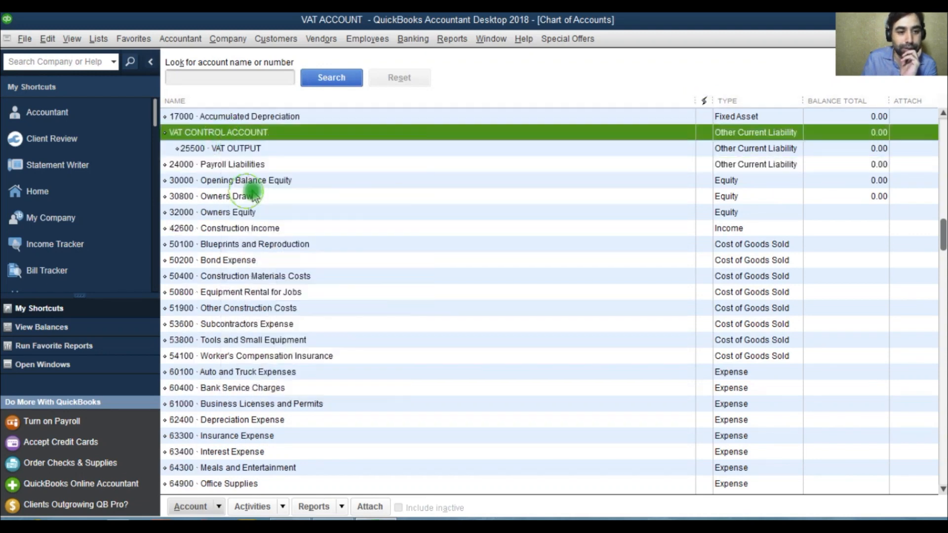
pyautogui.click(248, 193)
pyautogui.click(598, 67)
pyautogui.write('25500')
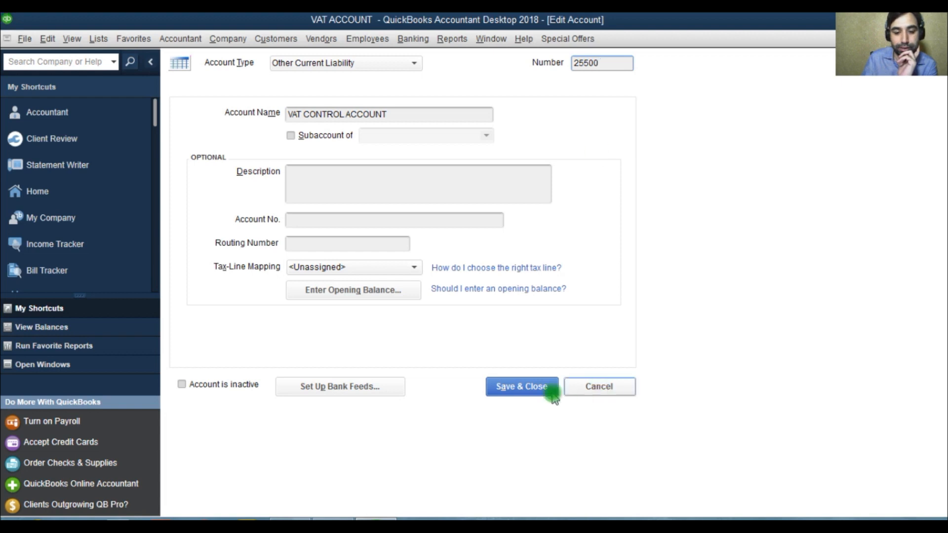
pyautogui.click(519, 389)
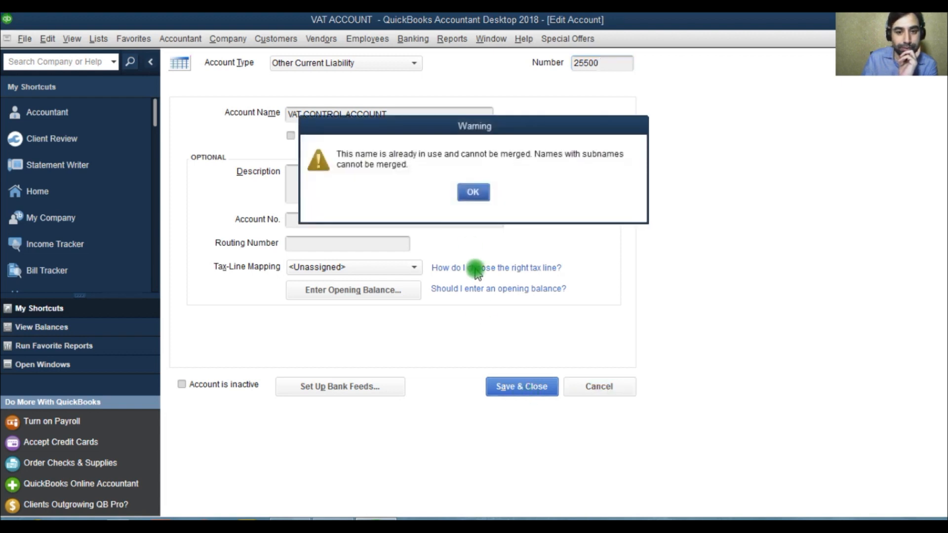
pyautogui.click(472, 194)
pyautogui.click(584, 64)
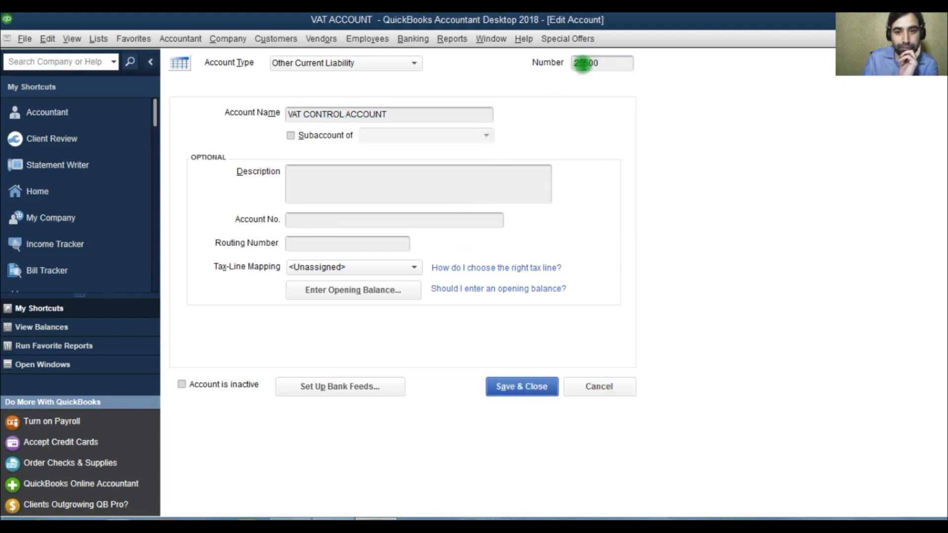
pyautogui.click(601, 64)
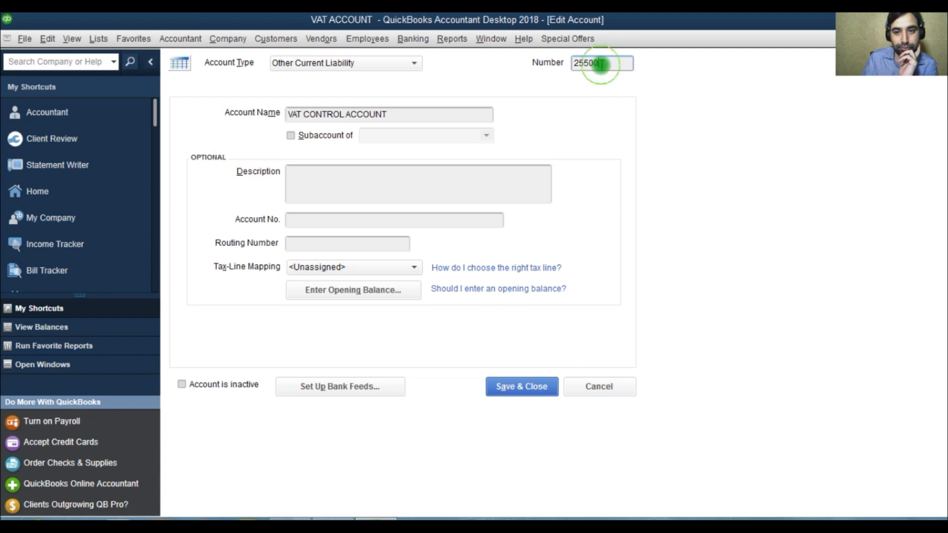
pyautogui.write('000')
pyautogui.click(519, 387)
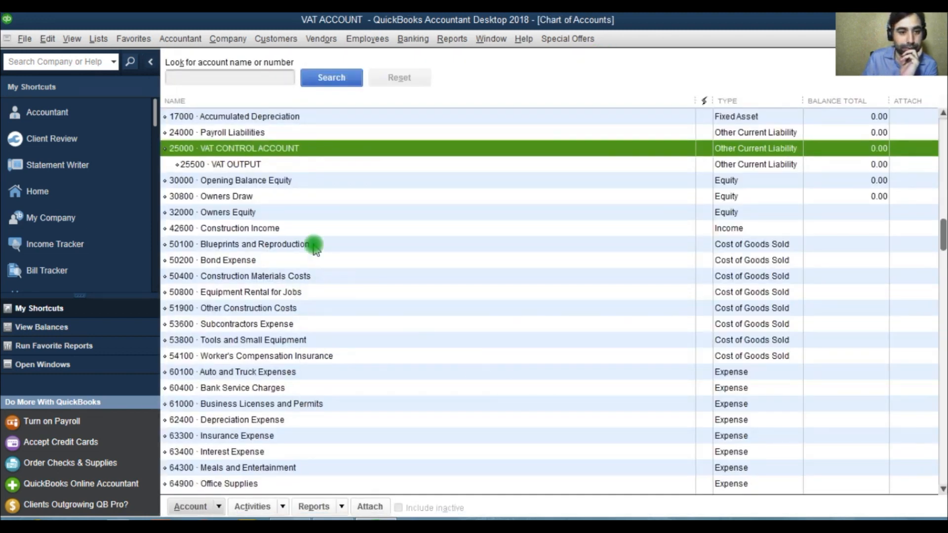
# Change the VAT OUTPUT account's number to 25100.
pyautogui.rightClick(212, 164)
pyautogui.click(247, 216)
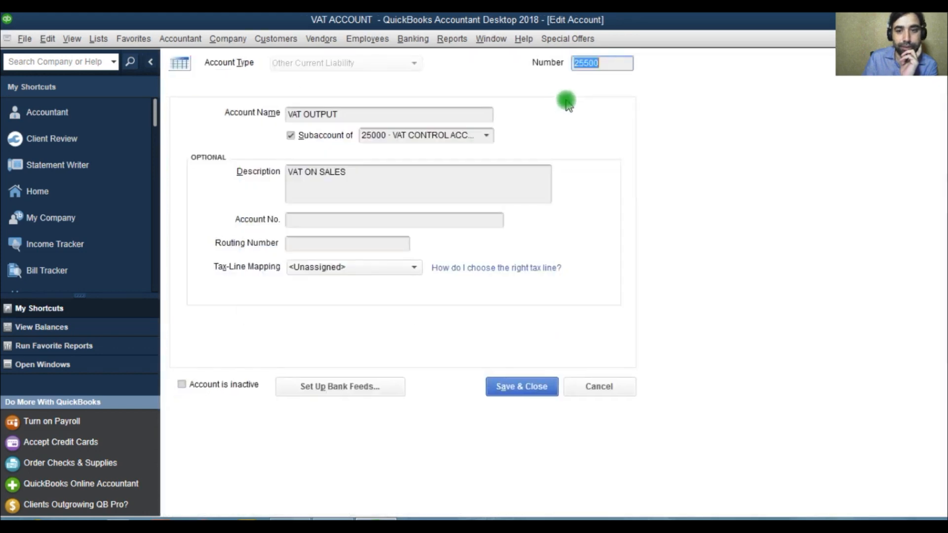
pyautogui.click(591, 62)
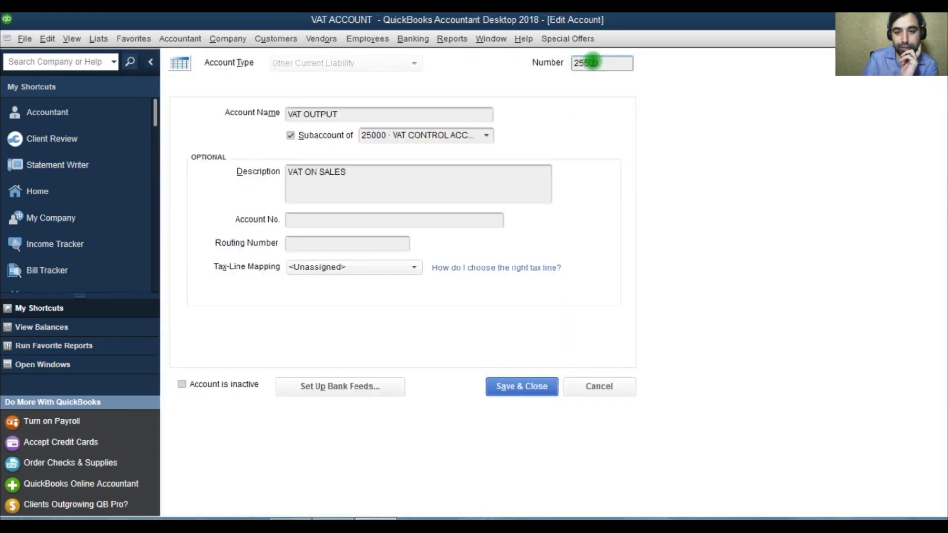
pyautogui.write('1')
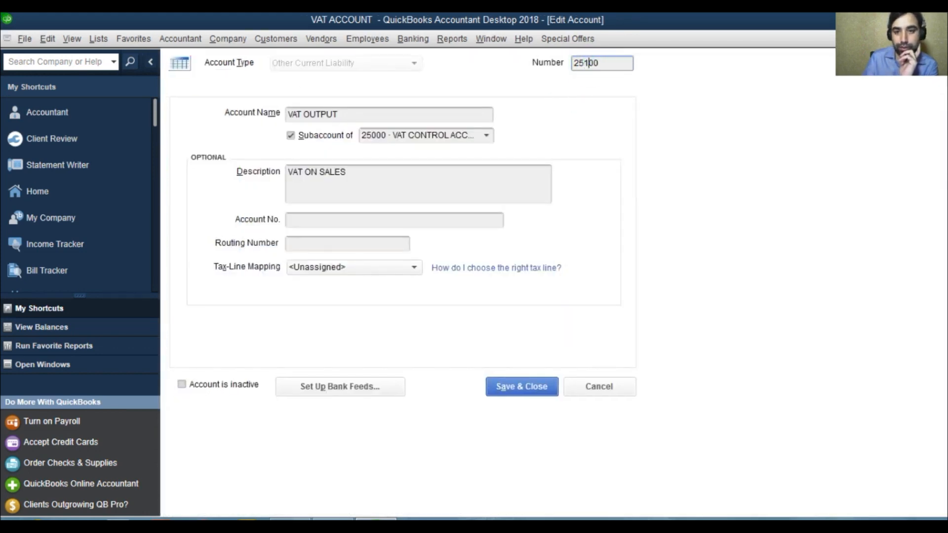
pyautogui.click(517, 384)
pyautogui.click(205, 148)
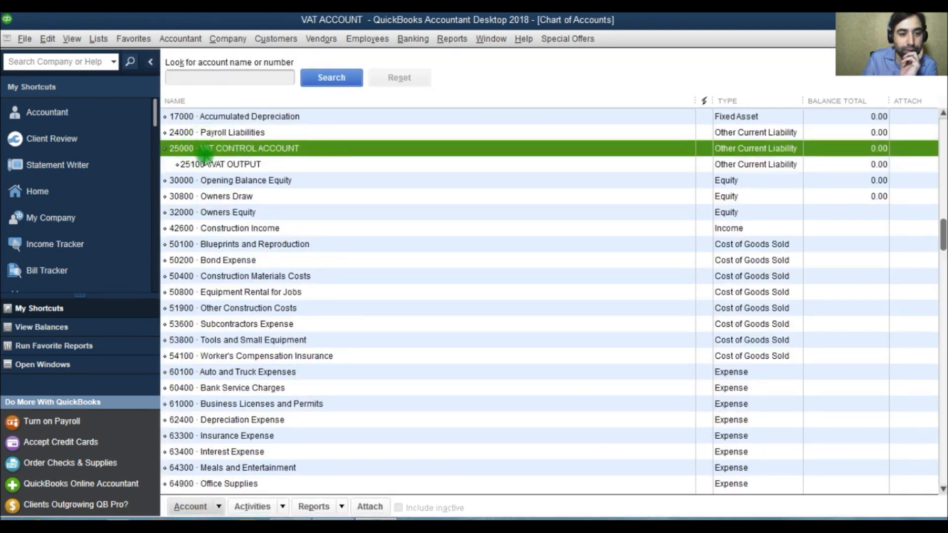
pyautogui.click(205, 165)
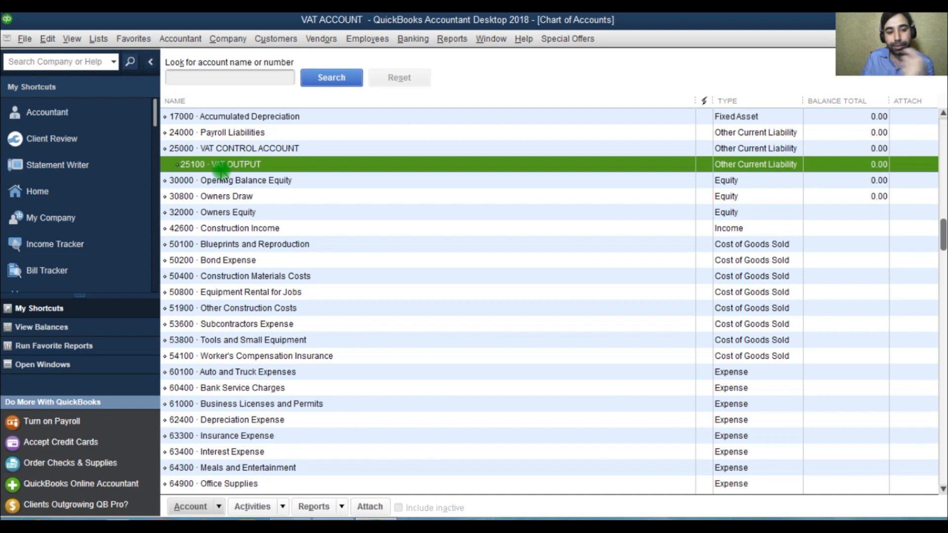
# Create a new Other Current Liability account named VAT INPUT, number 25200, as a subaccount of VAT CONTROL ACCOUNT.
pyautogui.click(190, 507)
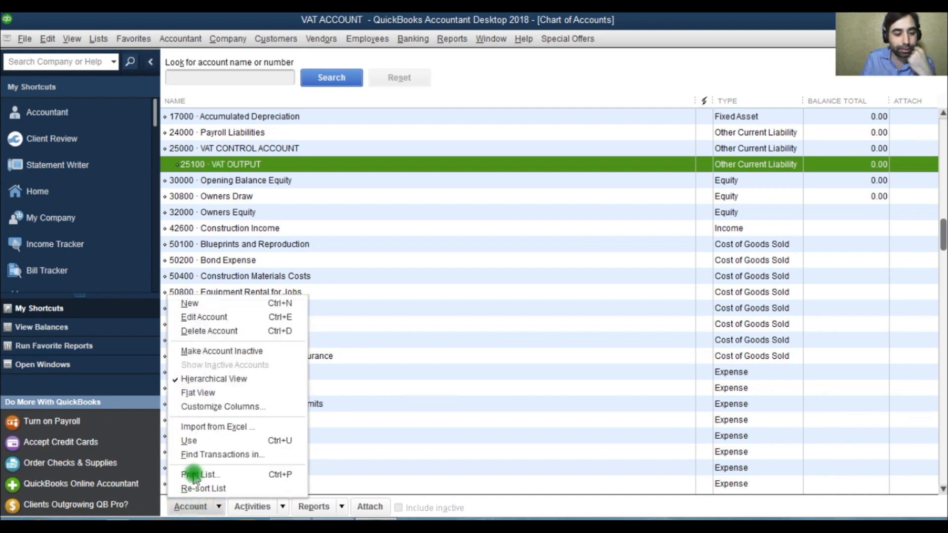
pyautogui.click(210, 305)
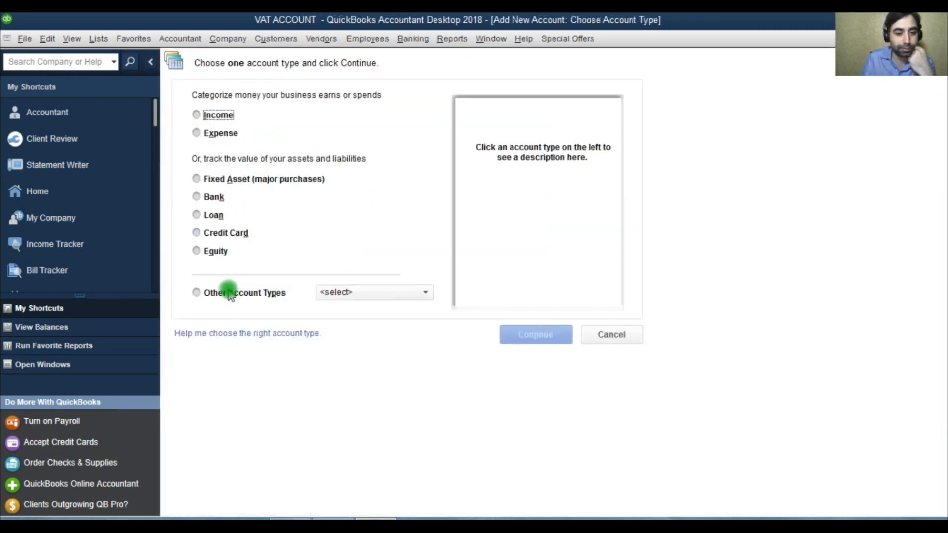
pyautogui.click(229, 295)
pyautogui.click(383, 374)
pyautogui.click(536, 339)
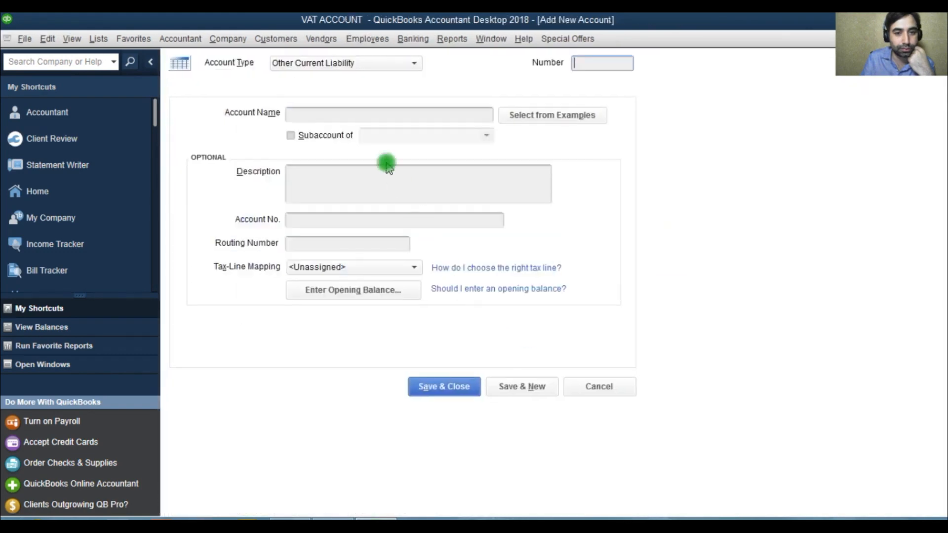
pyautogui.click(376, 116)
pyautogui.write('VAT INPUT')
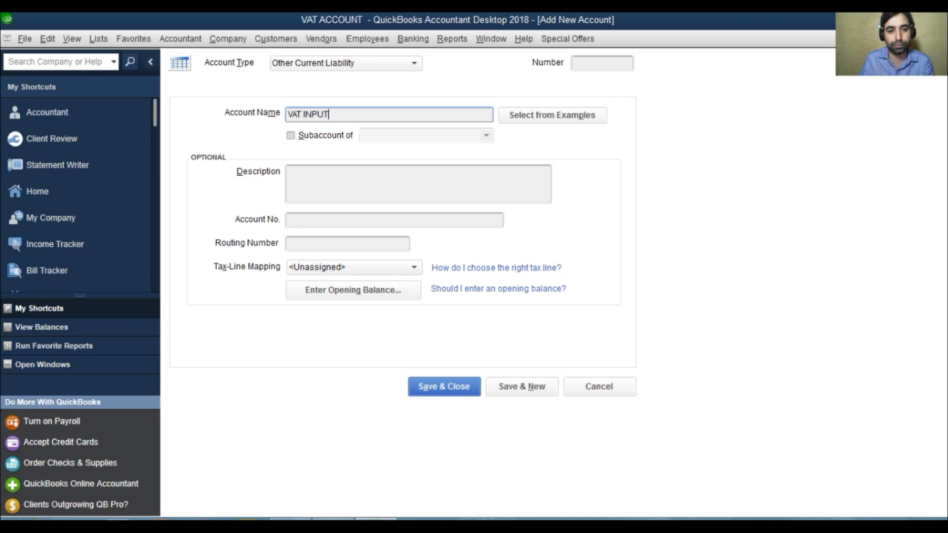
pyautogui.click(594, 65)
pyautogui.write('25200')
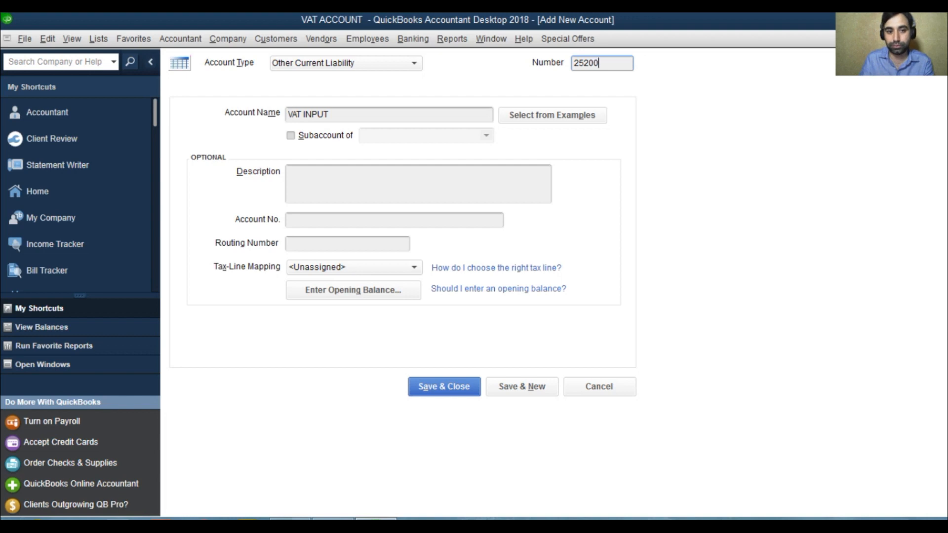
pyautogui.click(316, 135)
pyautogui.click(487, 136)
pyautogui.click(433, 217)
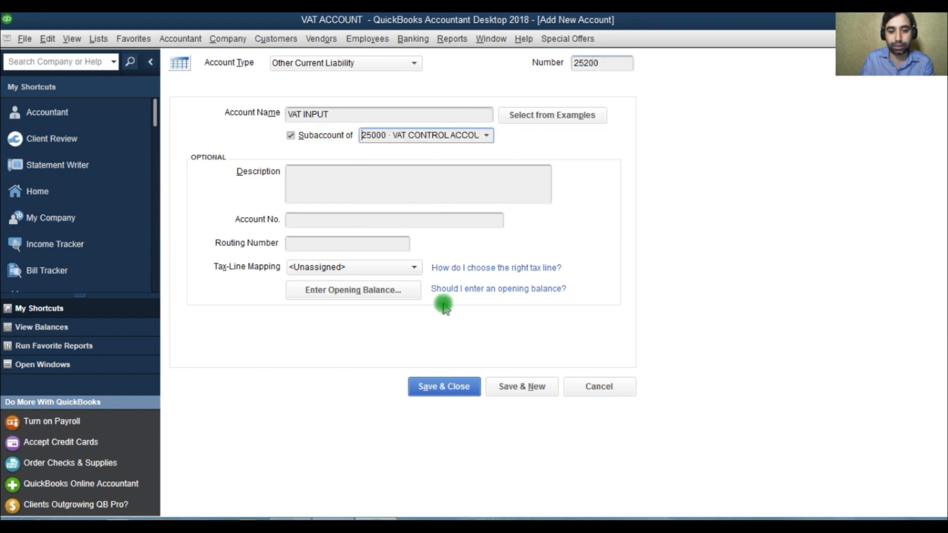
pyautogui.click(434, 387)
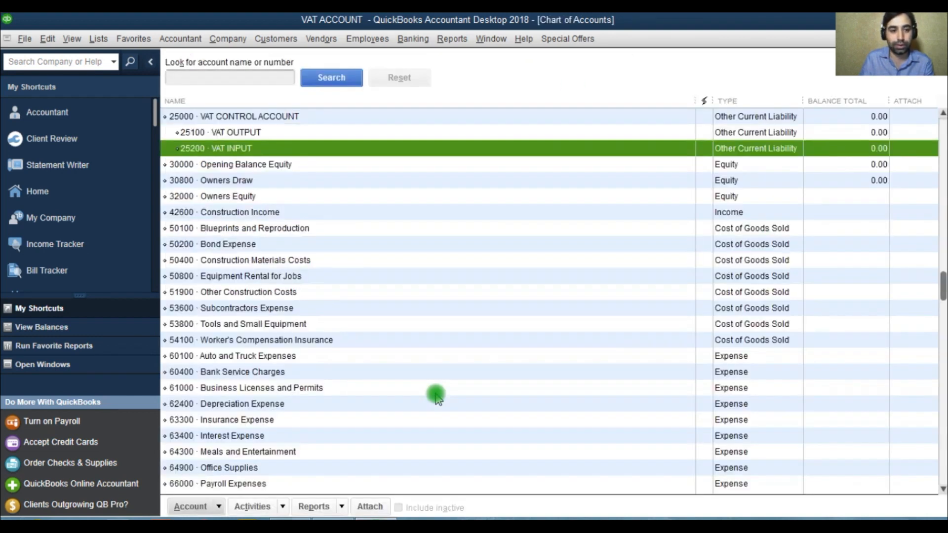
# Examine the VAT CONTROL ACCOUNT and its VAT OUTPUT and VAT INPUT subaccounts in the chart of accounts.
pyautogui.click(238, 115)
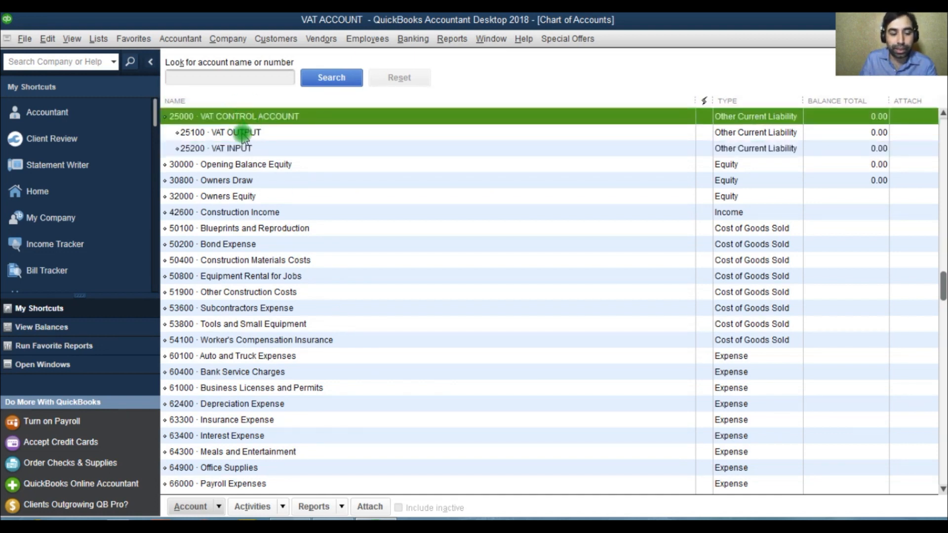
pyautogui.click(242, 133)
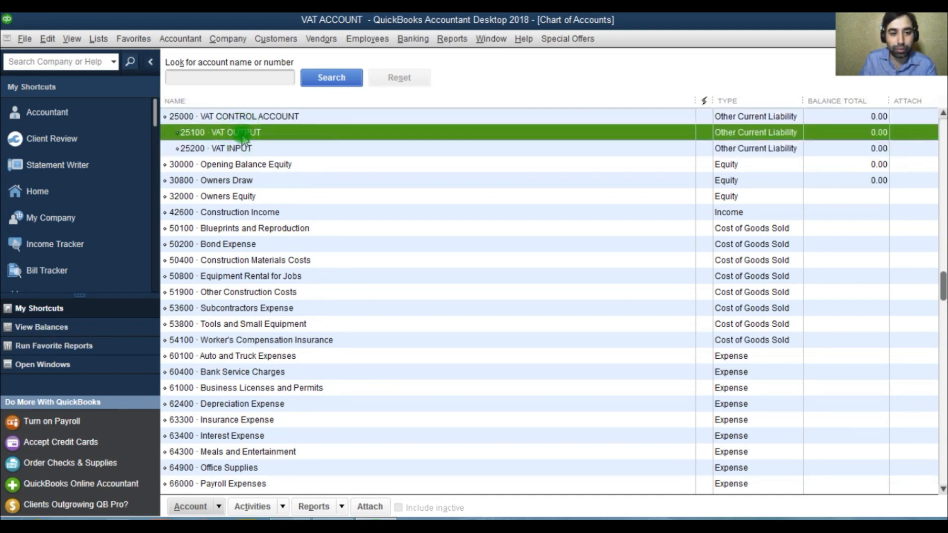
pyautogui.click(240, 147)
pyautogui.click(240, 134)
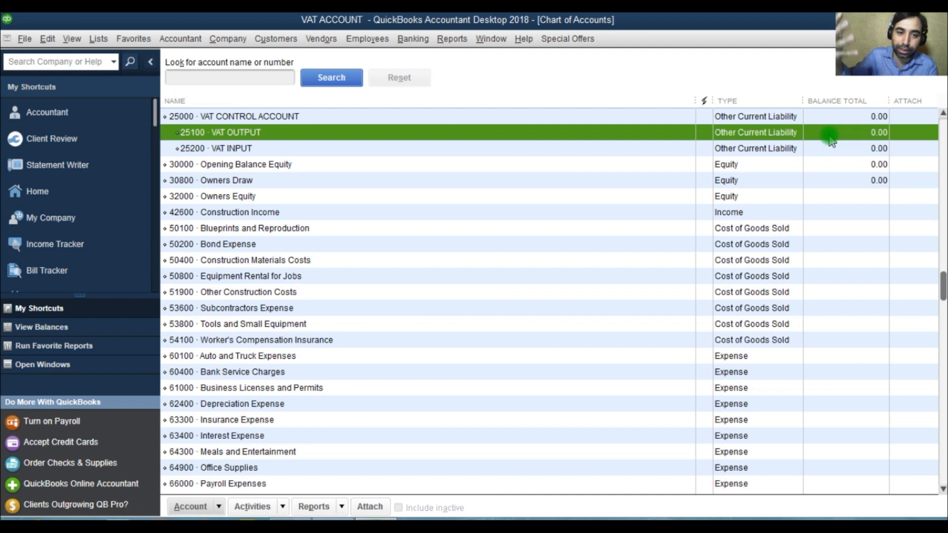
pyautogui.click(247, 150)
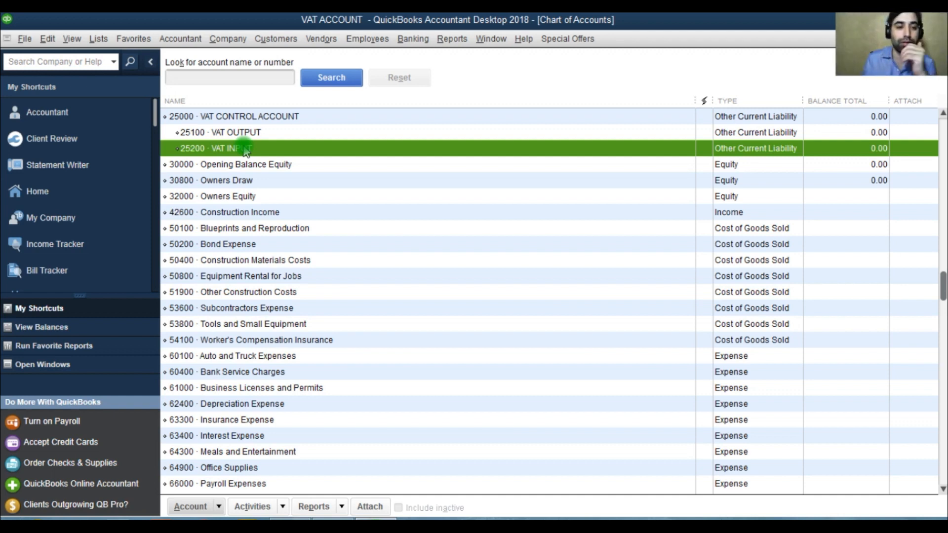
pyautogui.click(250, 117)
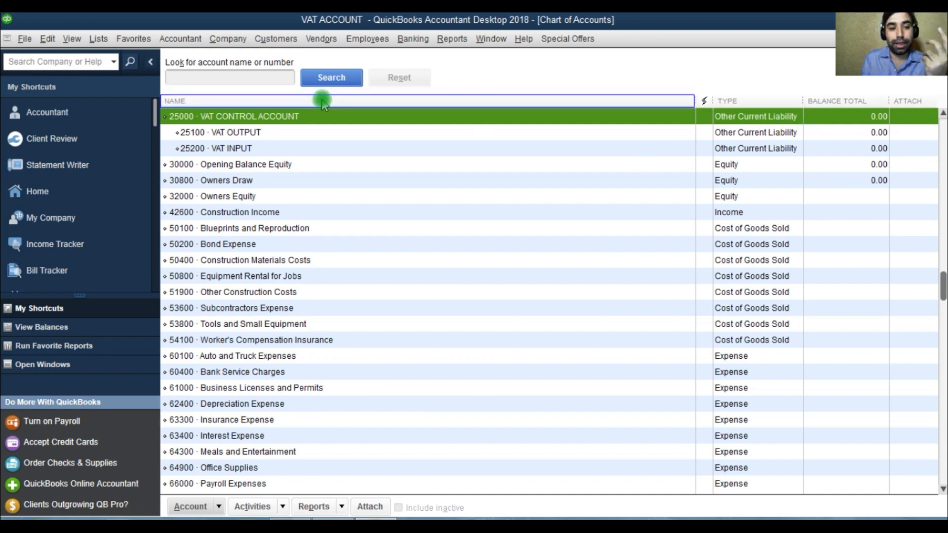
pyautogui.click(212, 148)
pyautogui.click(218, 133)
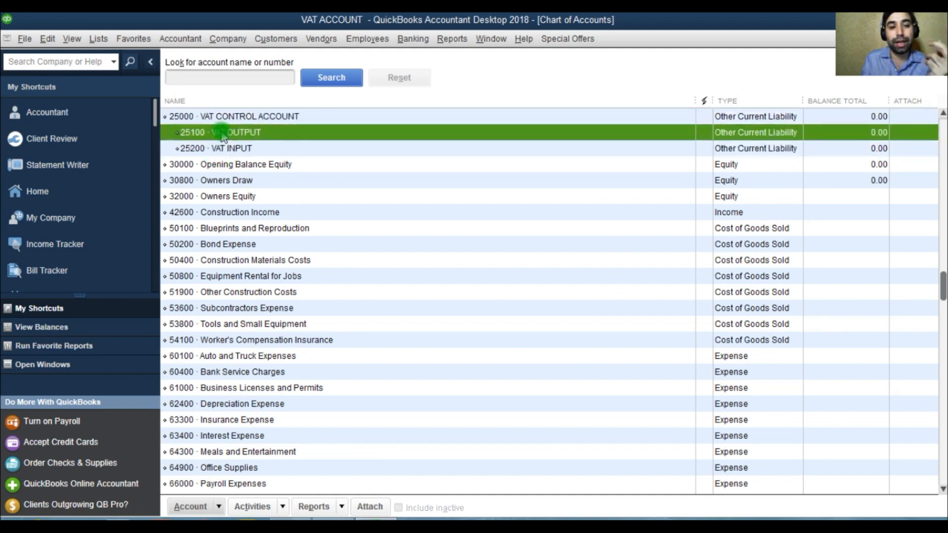
# Create a new Other Charge item named VAT INPUT linked to the VAT CONTROL ACCOUNT.
pyautogui.click(212, 507)
pyautogui.click(98, 38)
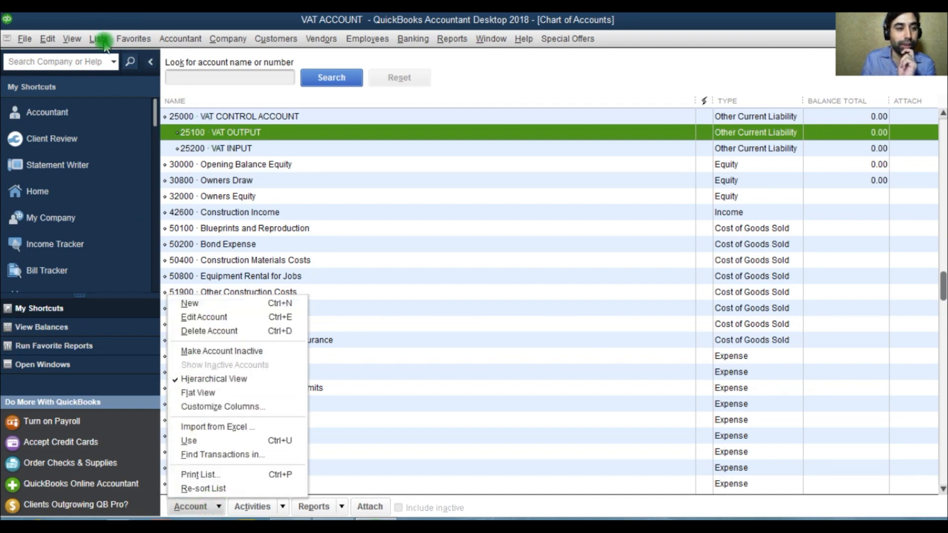
pyautogui.click(114, 71)
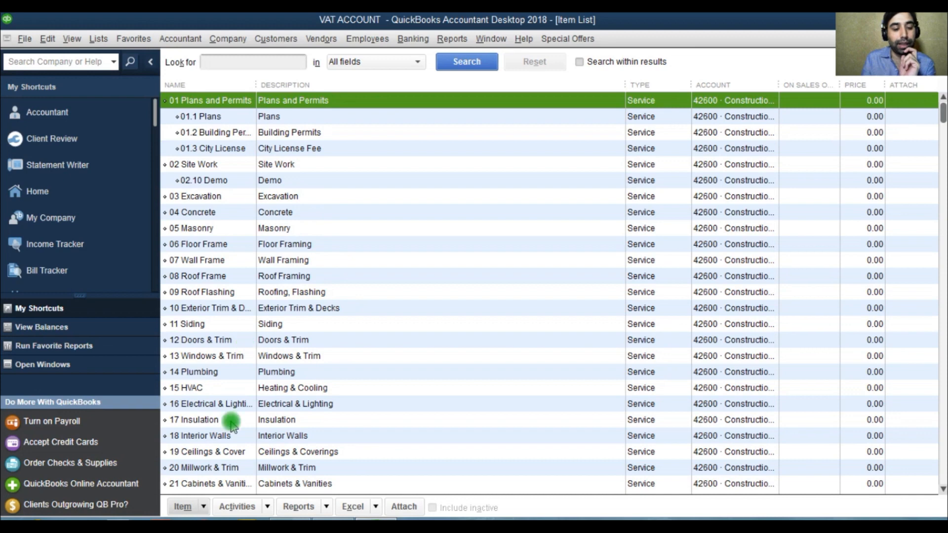
pyautogui.click(199, 509)
pyautogui.click(198, 274)
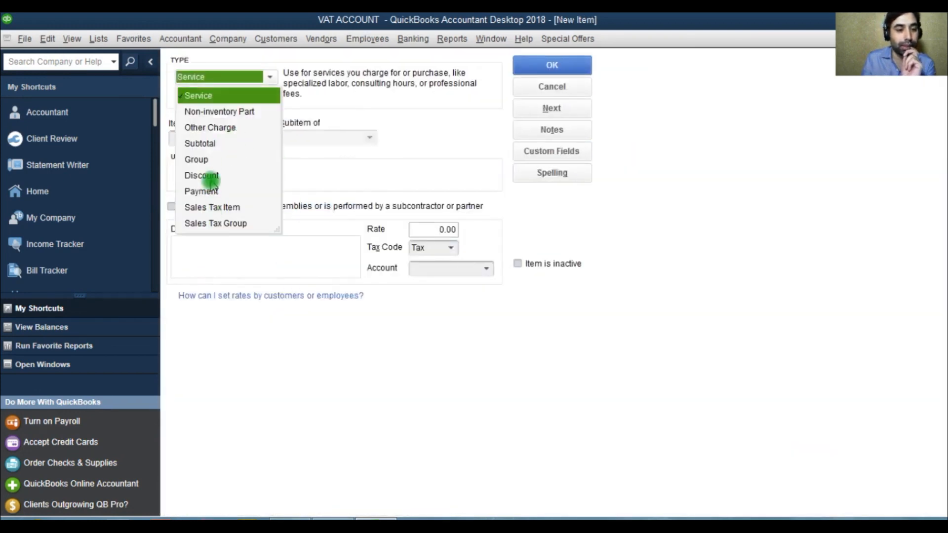
pyautogui.click(216, 130)
pyautogui.click(219, 141)
pyautogui.write('VAT INPUT')
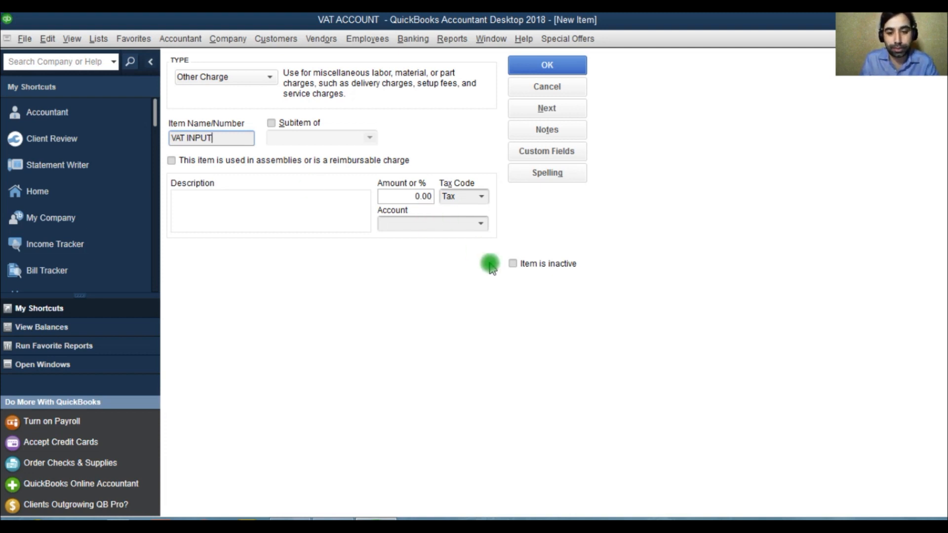
pyautogui.click(479, 223)
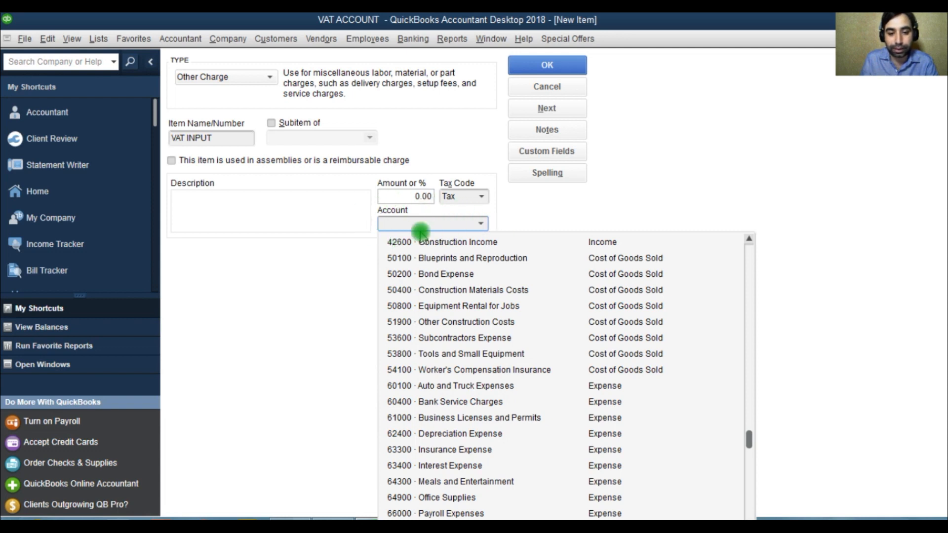
pyautogui.write('va')
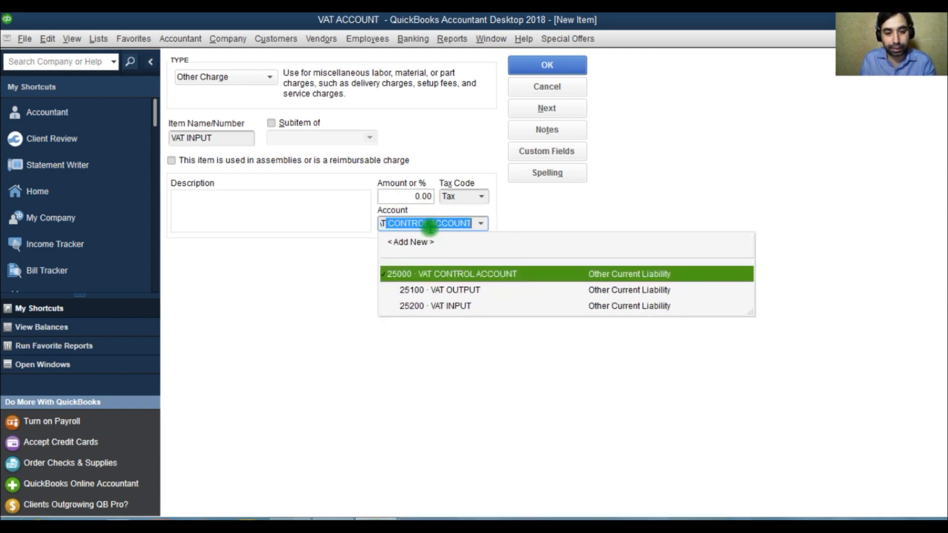
pyautogui.click(450, 306)
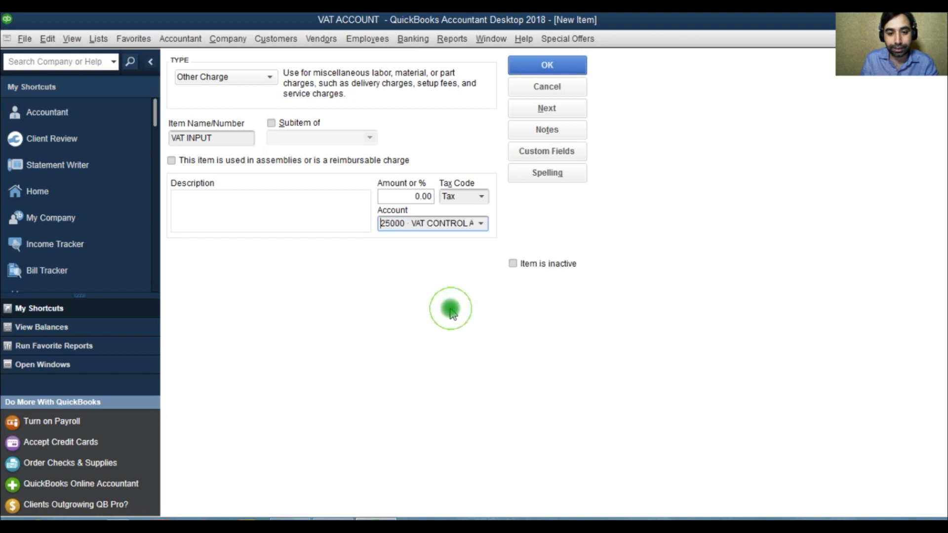
pyautogui.click(480, 224)
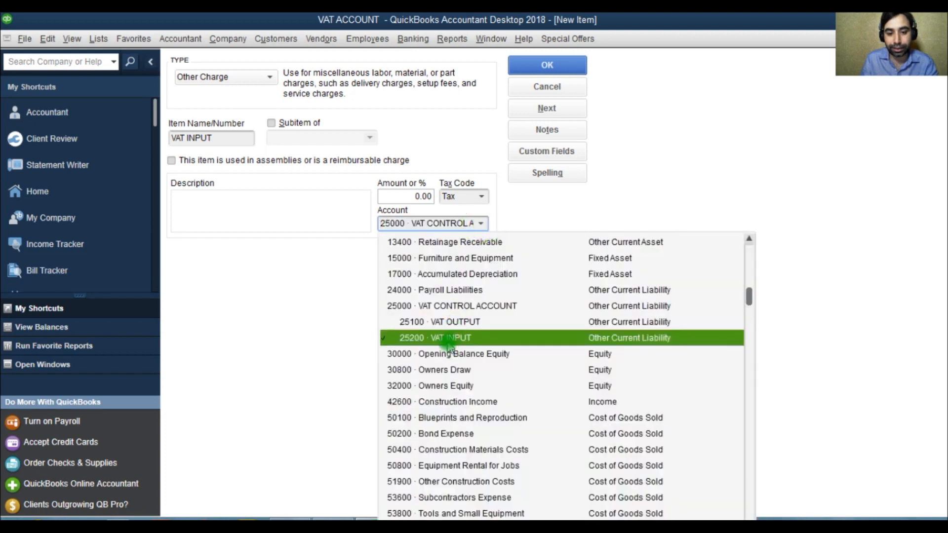
pyautogui.click(502, 222)
pyautogui.click(547, 65)
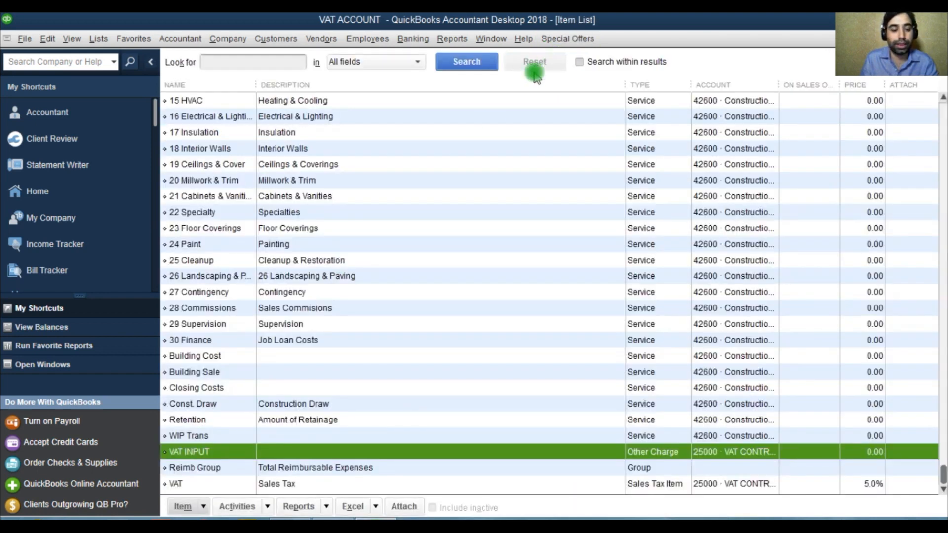
# Find the VAT sales tax item and rename it to VAT OUTPUT.
pyautogui.click(225, 61)
pyautogui.write('VAT')
pyautogui.click(466, 61)
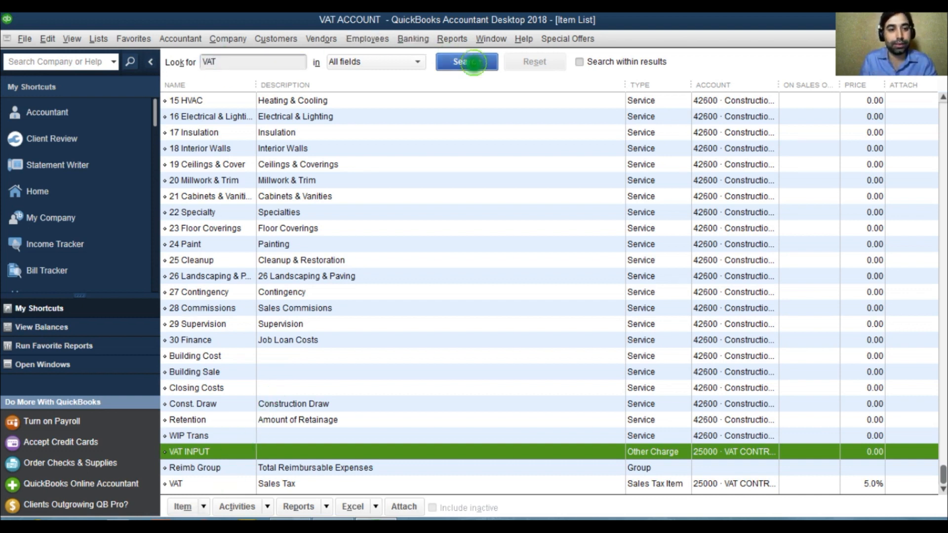
pyautogui.click(253, 135)
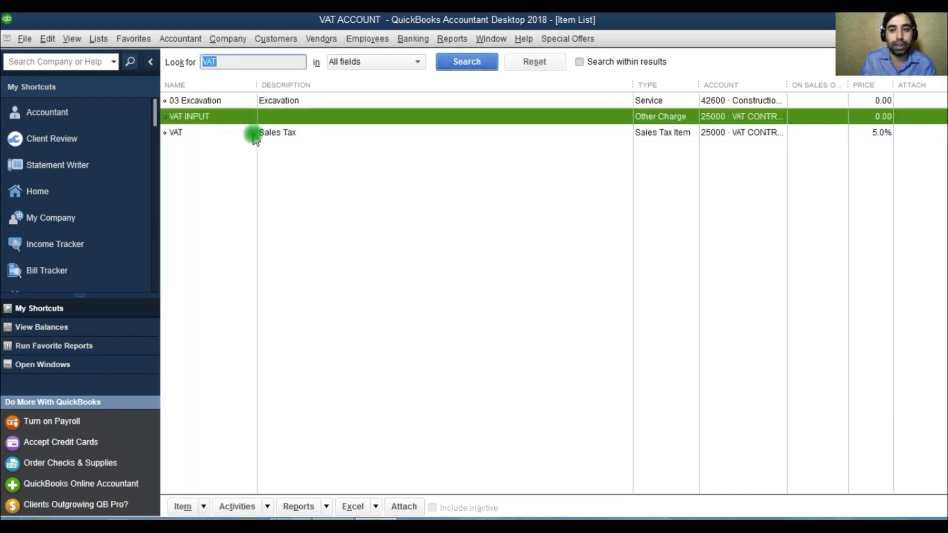
pyautogui.click(213, 133)
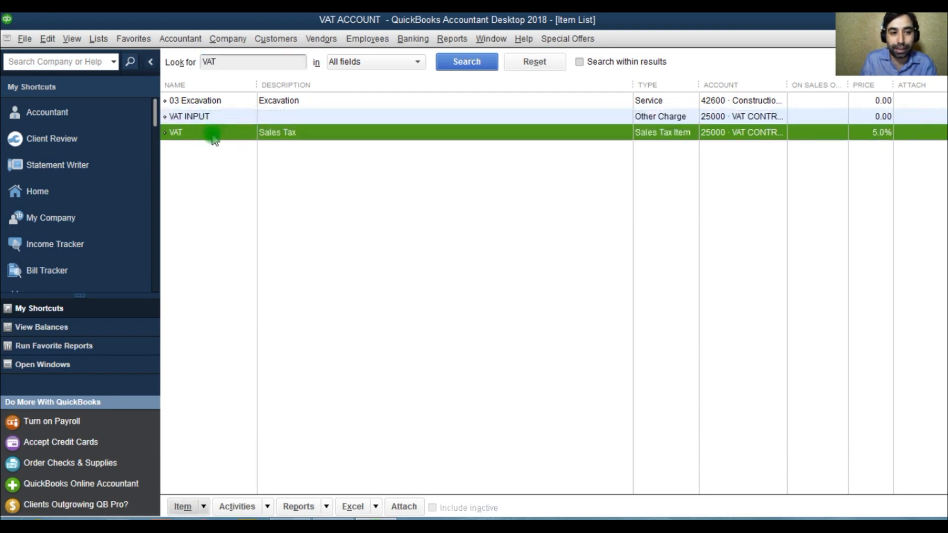
pyautogui.rightClick(214, 134)
pyautogui.click(238, 189)
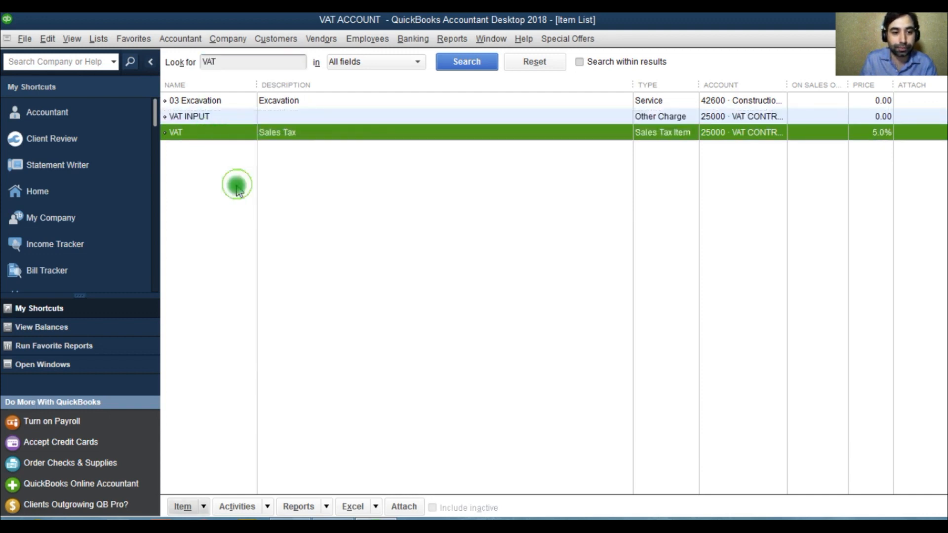
pyautogui.click(239, 138)
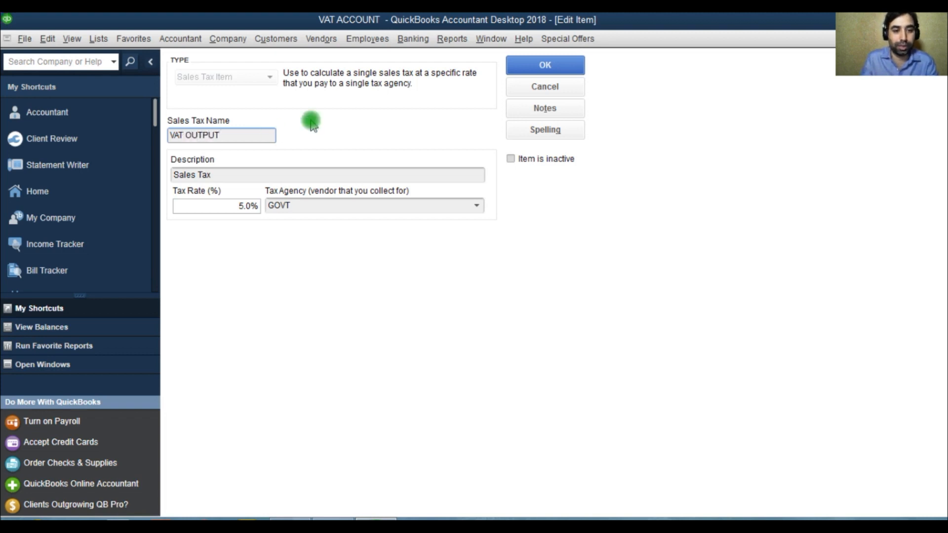
pyautogui.click(545, 66)
# Review the VAT items in the item list and the VAT accounts in the chart of accounts.
pyautogui.click(217, 116)
pyautogui.click(219, 132)
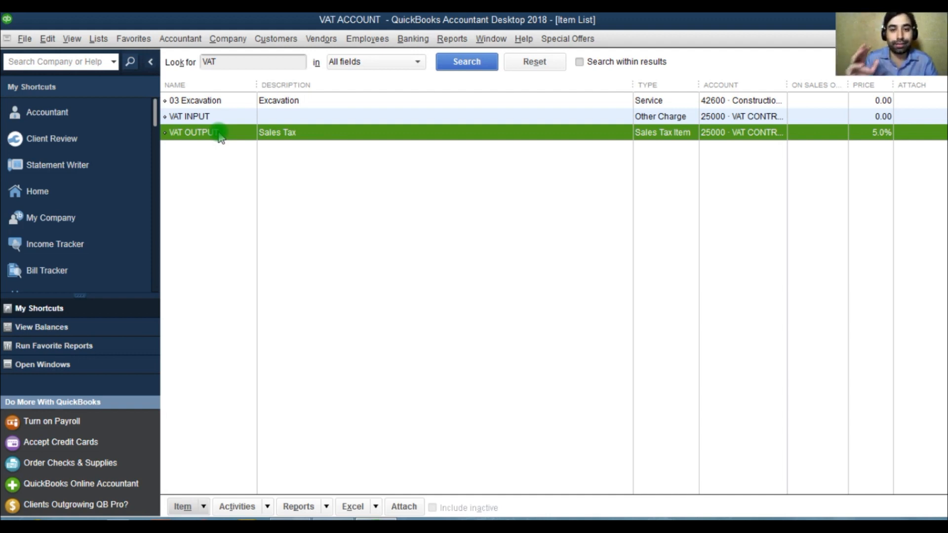
pyautogui.click(196, 117)
pyautogui.click(200, 133)
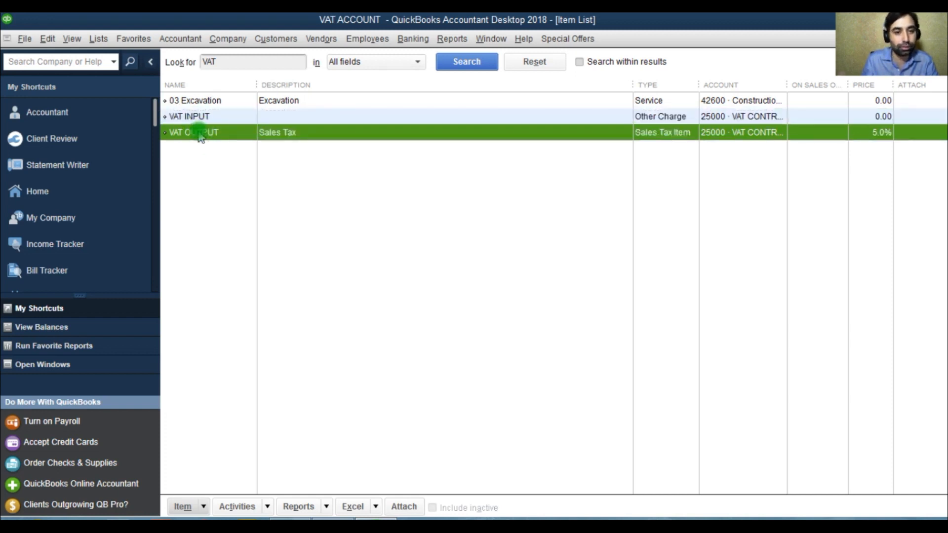
pyautogui.press('Escape')
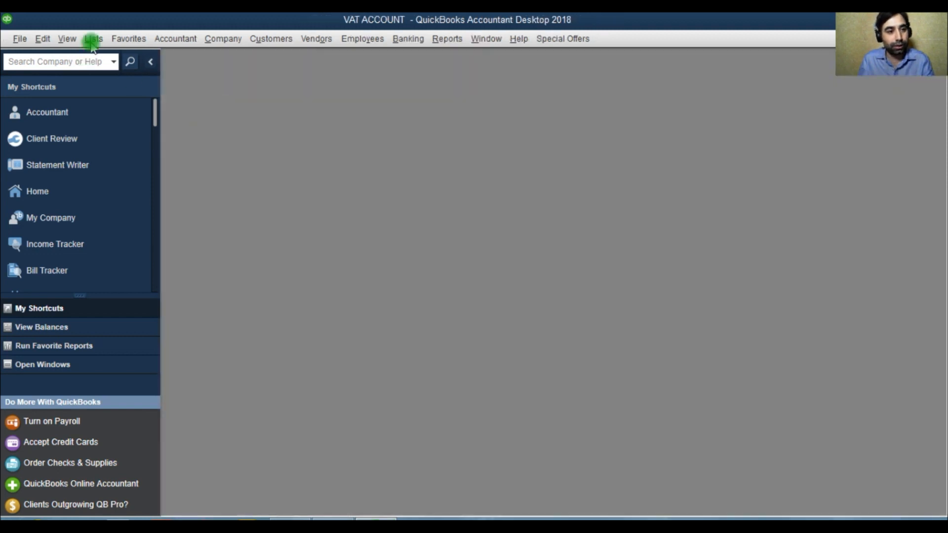
pyautogui.click(92, 39)
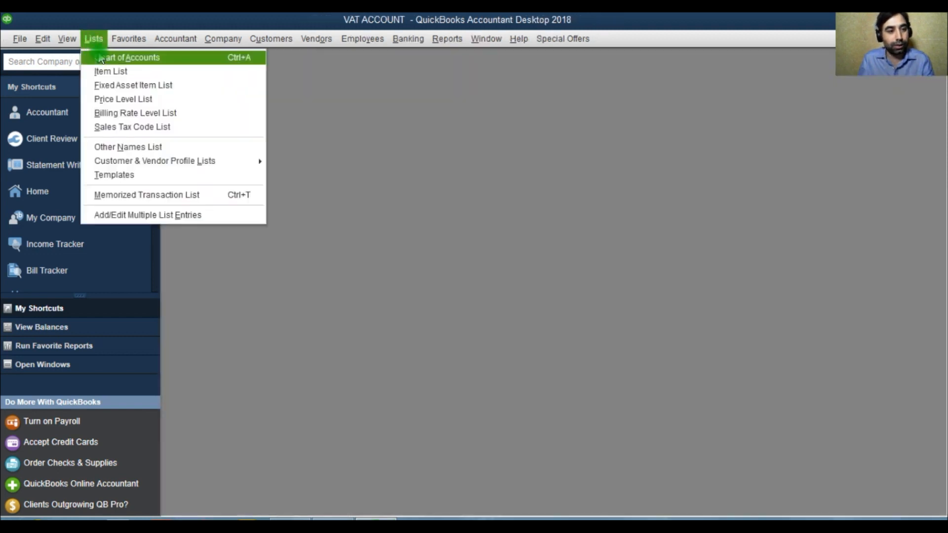
pyautogui.click(129, 55)
pyautogui.click(518, 140)
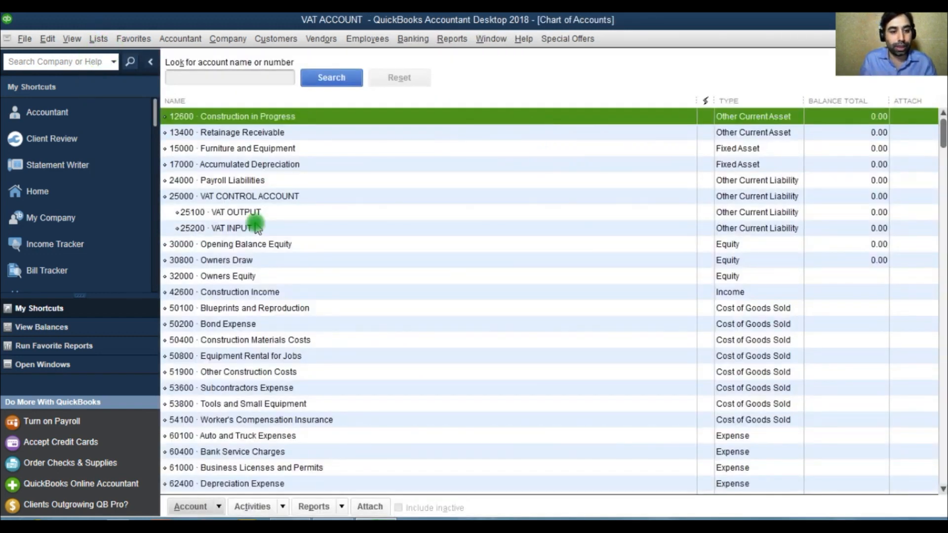
pyautogui.click(249, 196)
pyautogui.click(249, 213)
pyautogui.click(245, 228)
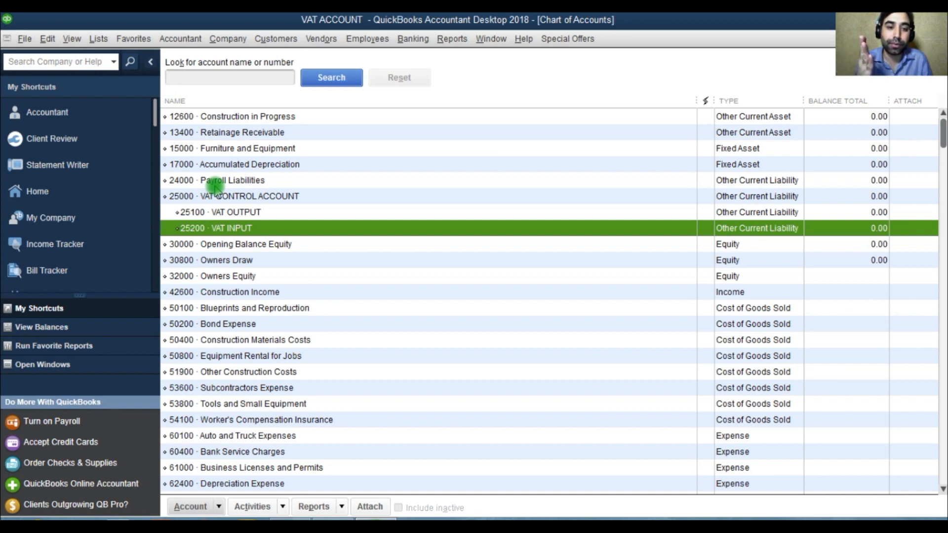
# Open a new invoice and turn off Print Later.
pyautogui.click(266, 42)
pyautogui.click(304, 112)
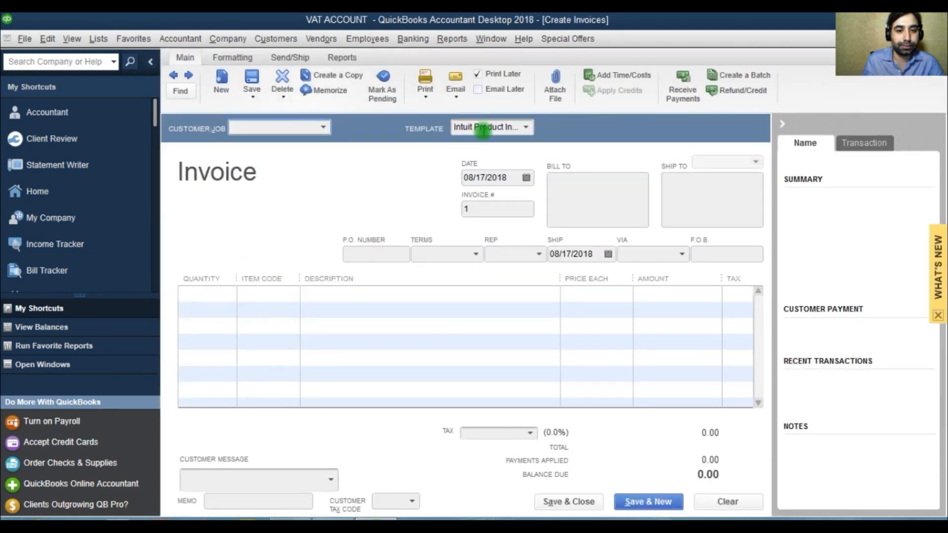
pyautogui.click(527, 128)
pyautogui.click(477, 74)
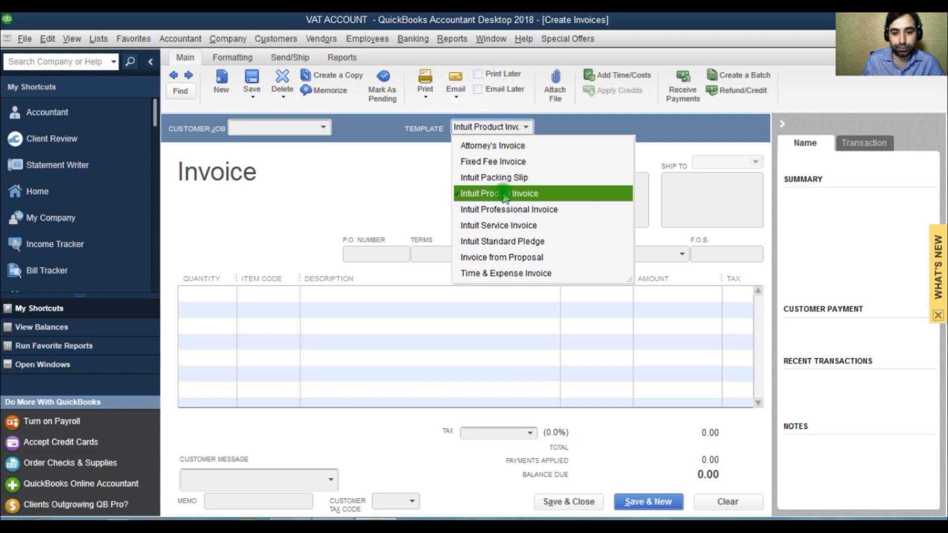
# Try the Intuit Service Invoice and Time & Expense Invoice templates before returning to Intuit Product Invoice.
pyautogui.click(503, 226)
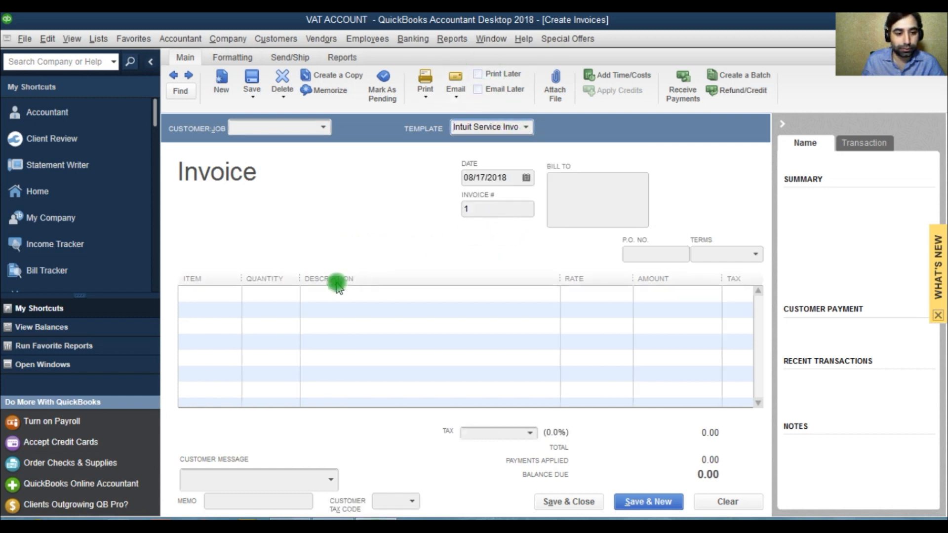
pyautogui.click(235, 296)
pyautogui.click(234, 296)
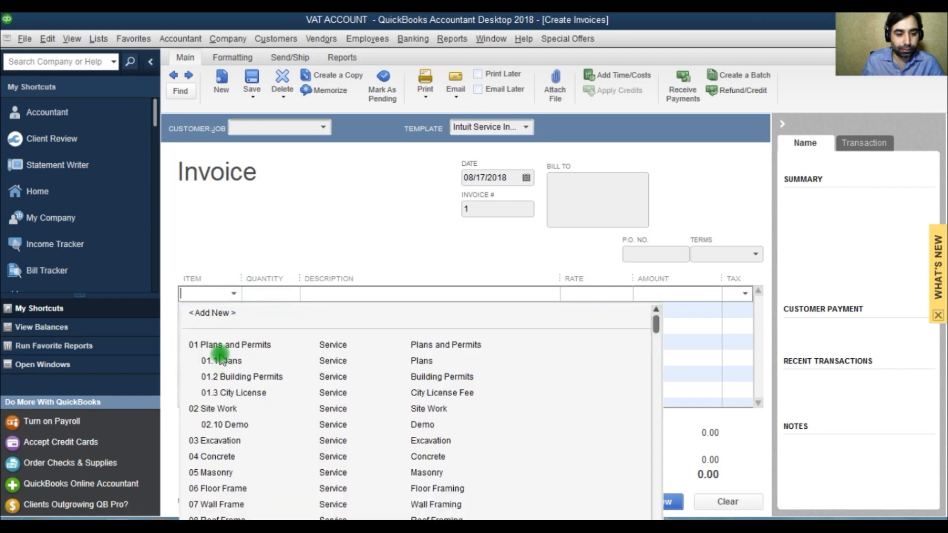
pyautogui.click(511, 127)
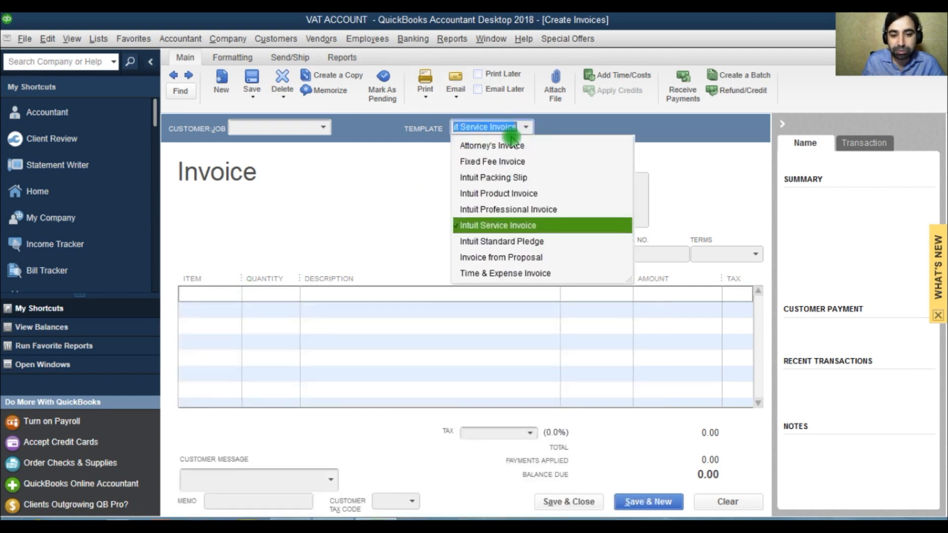
pyautogui.click(489, 273)
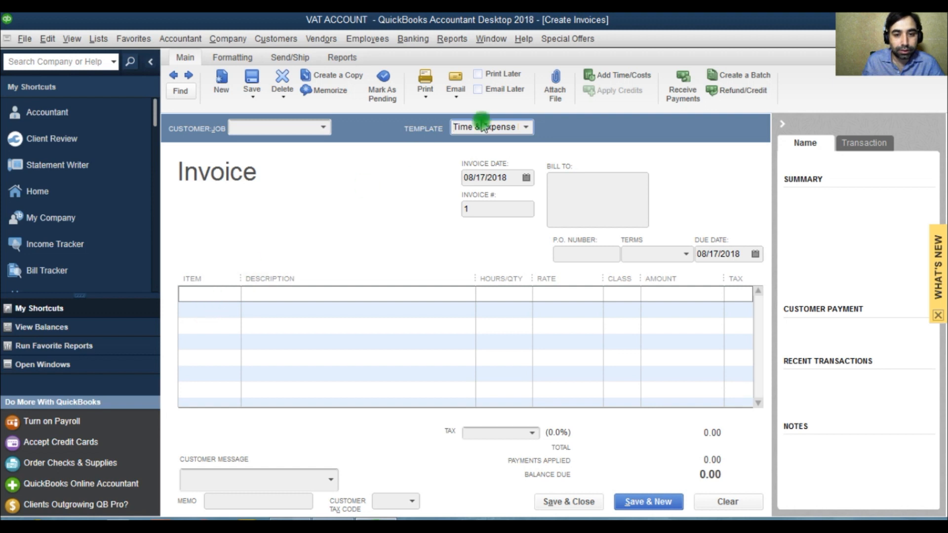
pyautogui.click(526, 128)
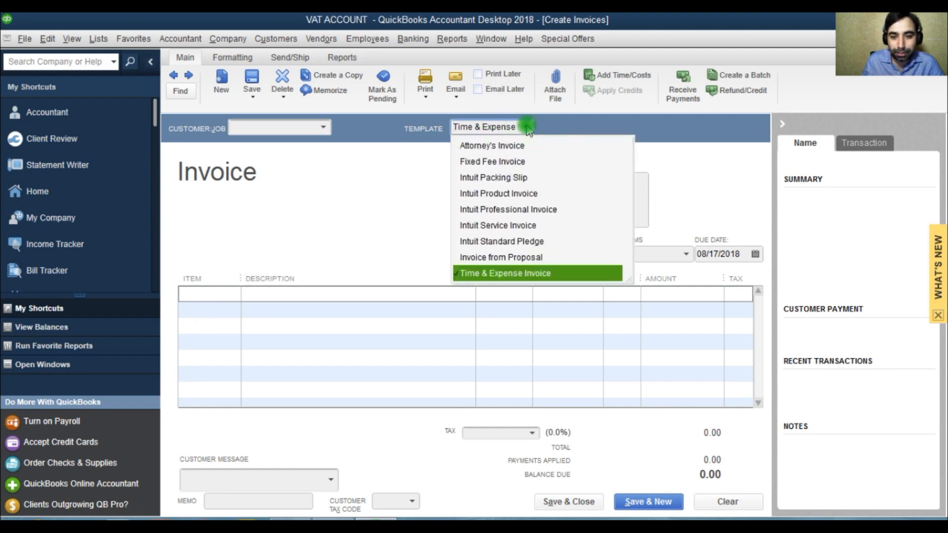
pyautogui.click(524, 195)
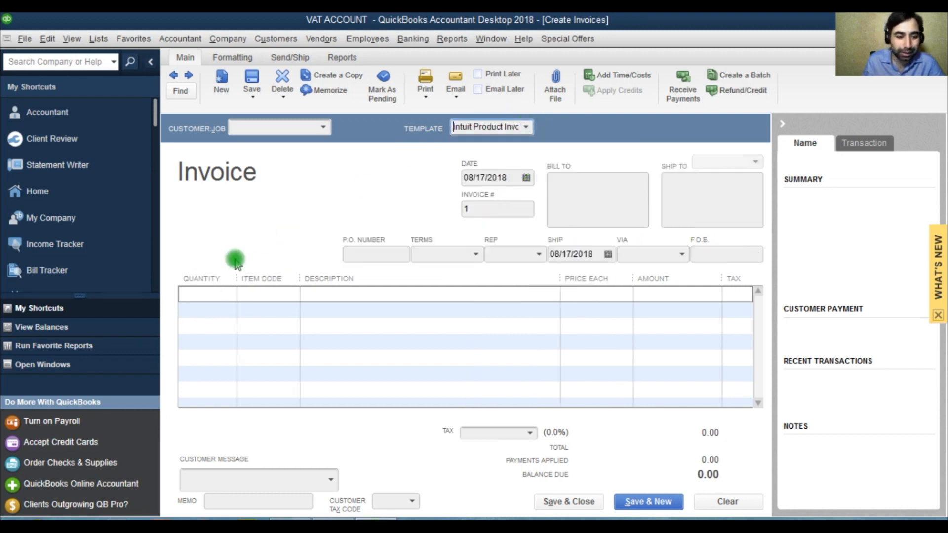
# Add the 06 Floor Frame item to the first invoice line.
pyautogui.click(254, 293)
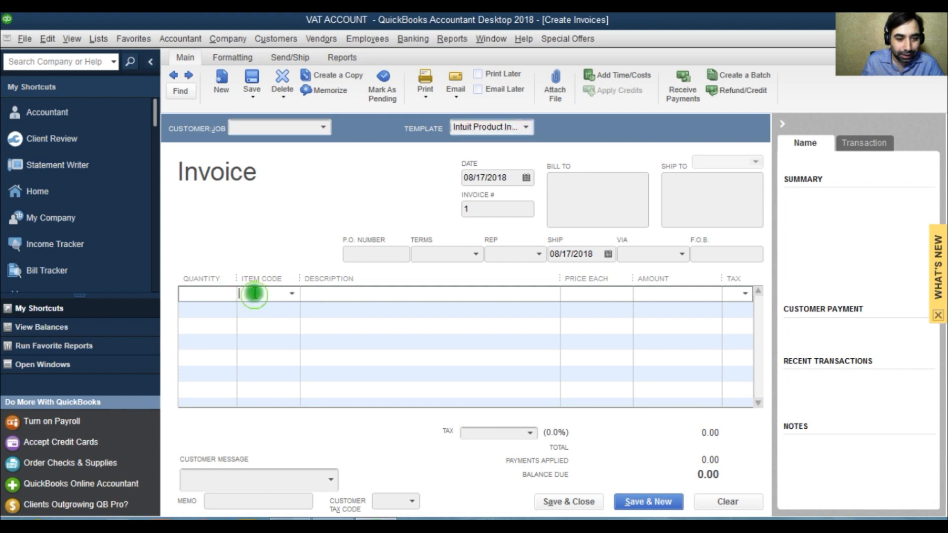
pyautogui.click(291, 294)
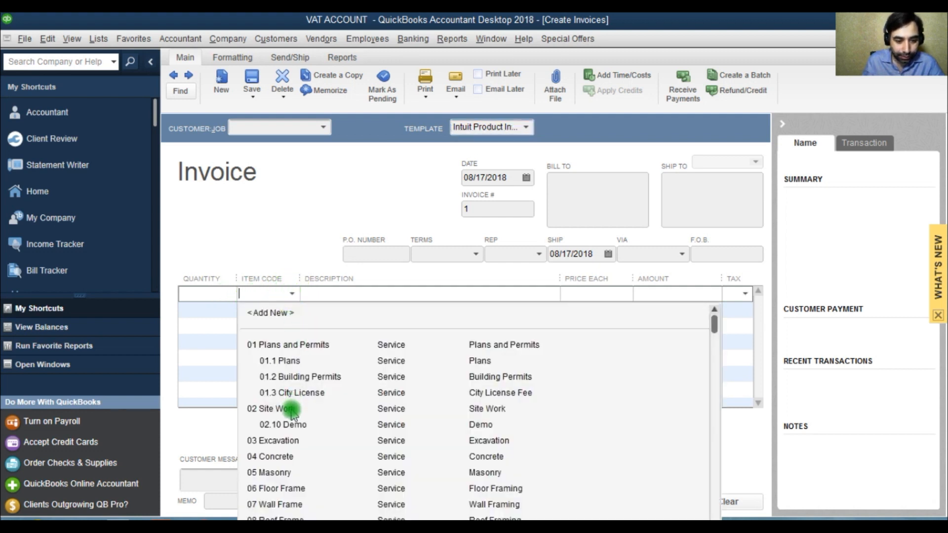
pyautogui.click(287, 489)
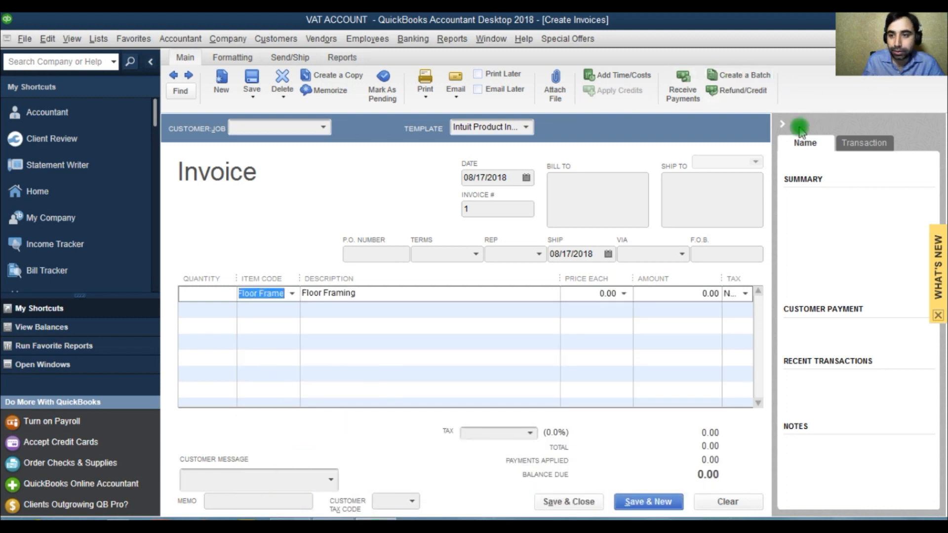
# Set the invoice's tax to VAT OUTPUT.
pyautogui.click(782, 123)
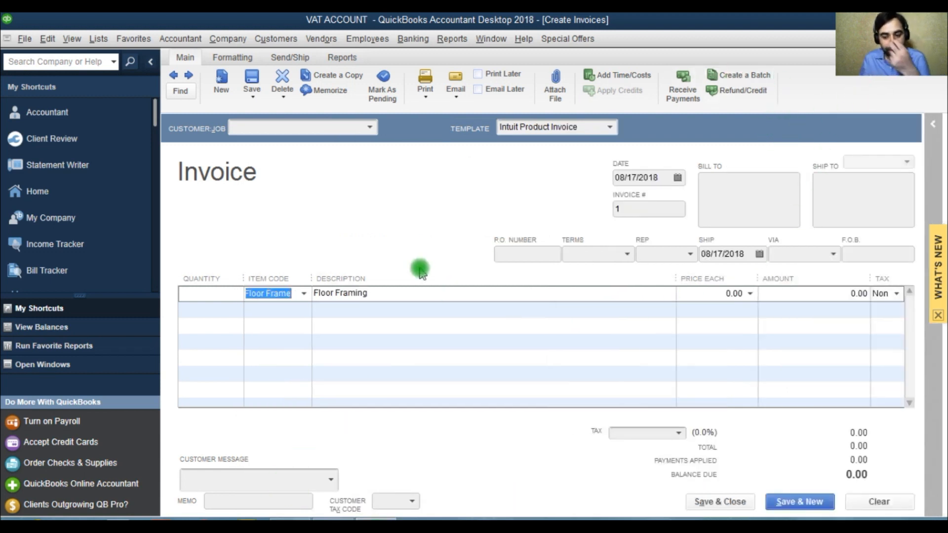
pyautogui.click(679, 438)
pyautogui.click(573, 482)
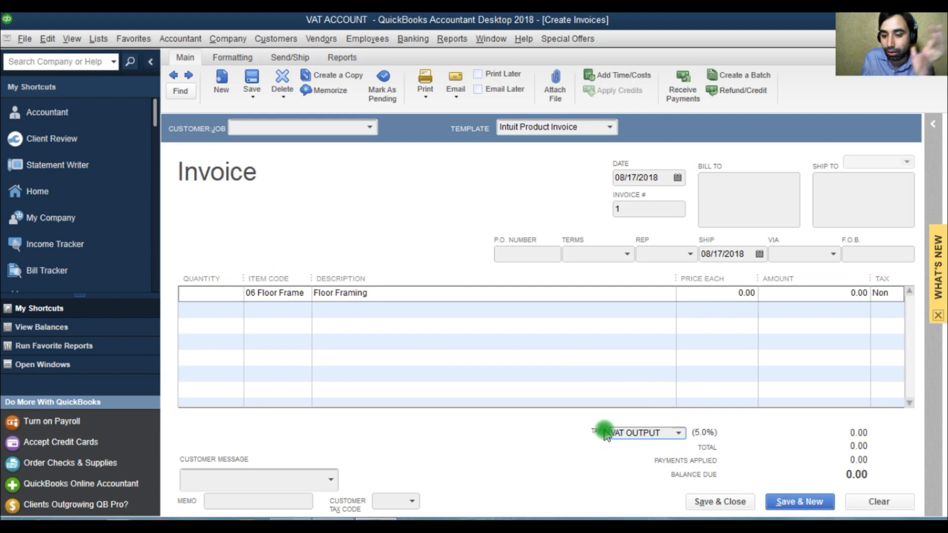
pyautogui.click(678, 433)
pyautogui.click(679, 433)
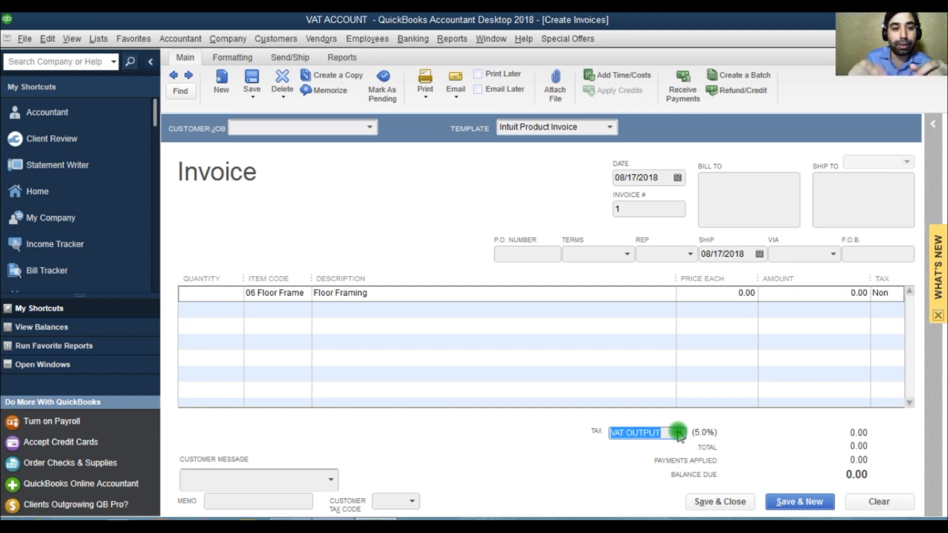
pyautogui.click(236, 58)
pyautogui.click(297, 91)
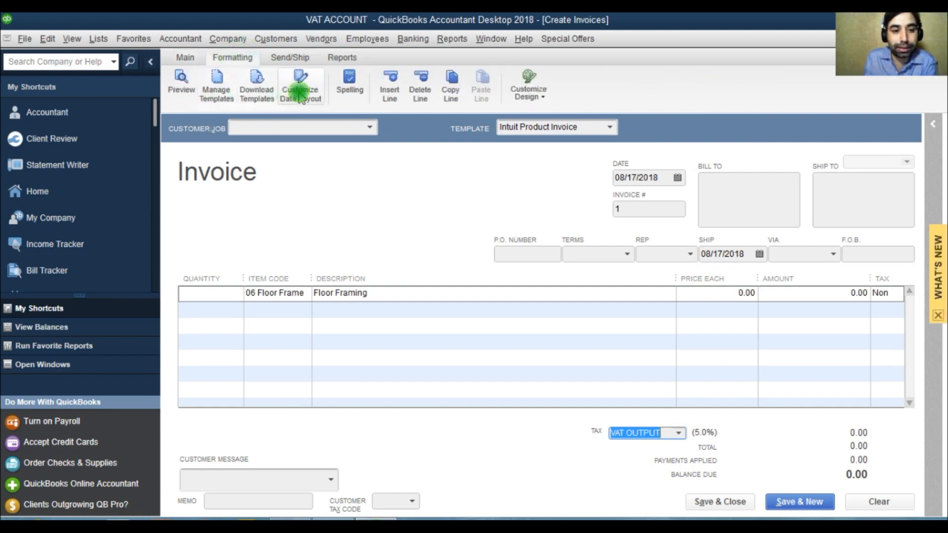
pyautogui.click(514, 254)
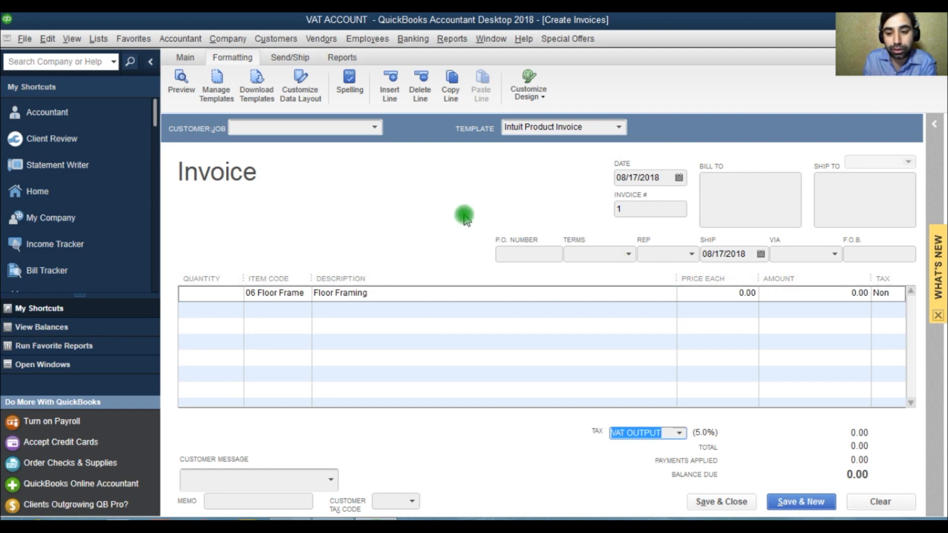
pyautogui.click(859, 293)
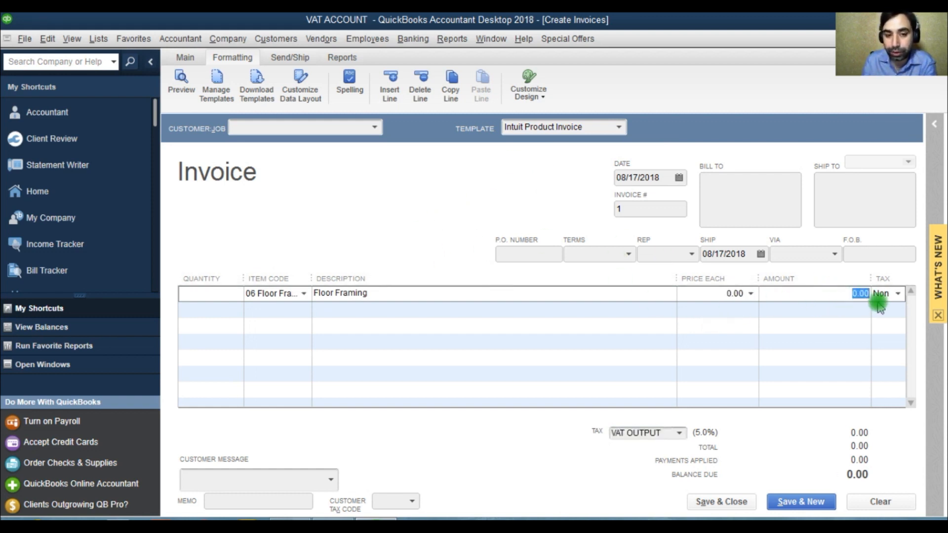
# Create a new customer named CUSTOMER123 from the invoice's customer field and select it.
pyautogui.click(376, 131)
pyautogui.click(292, 147)
pyautogui.write('12')
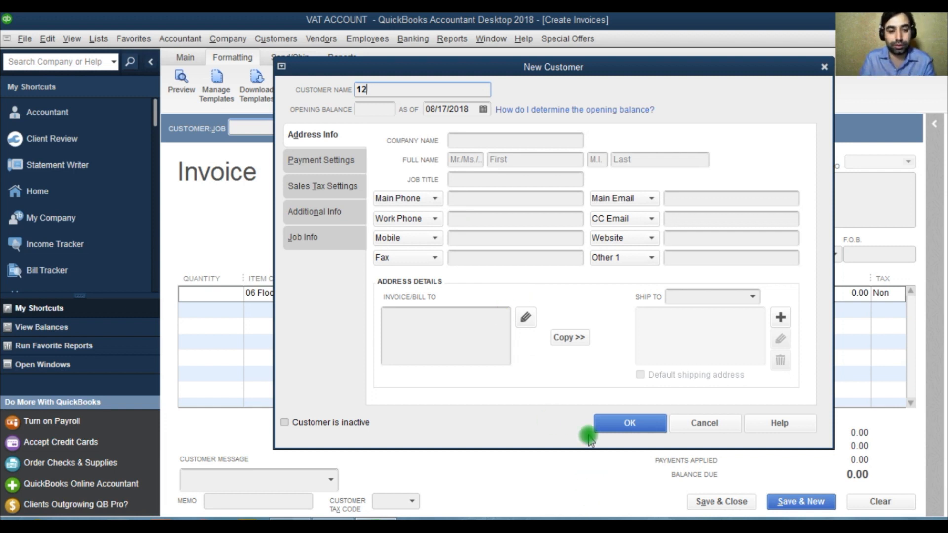
pyautogui.write('CUSTOMER')
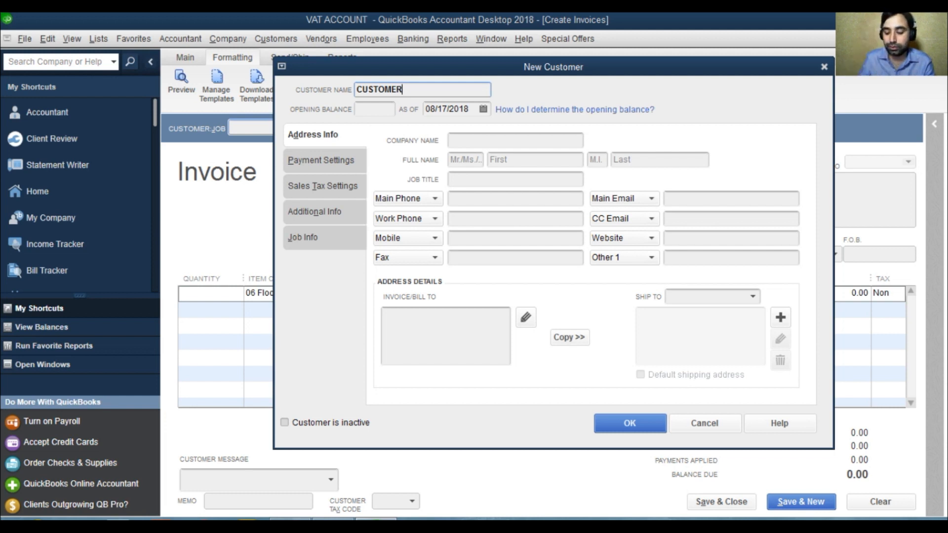
pyautogui.click(625, 423)
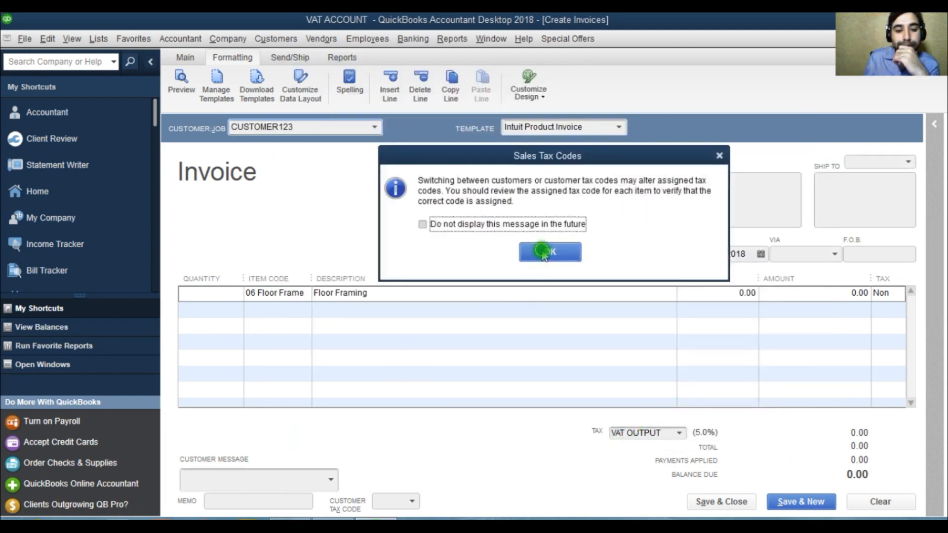
pyautogui.click(545, 250)
# Set the Floor Frame line amount to 500,000.
pyautogui.click(256, 291)
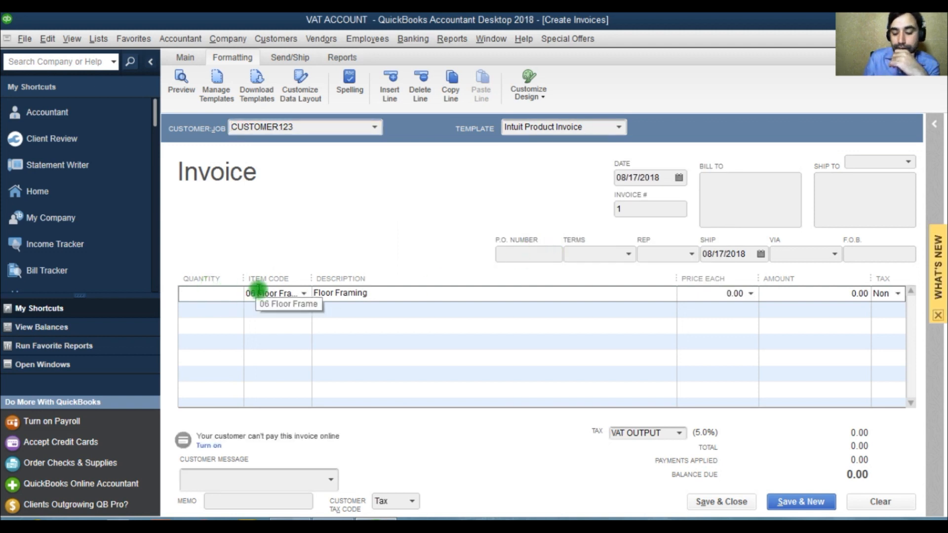
pyautogui.click(873, 296)
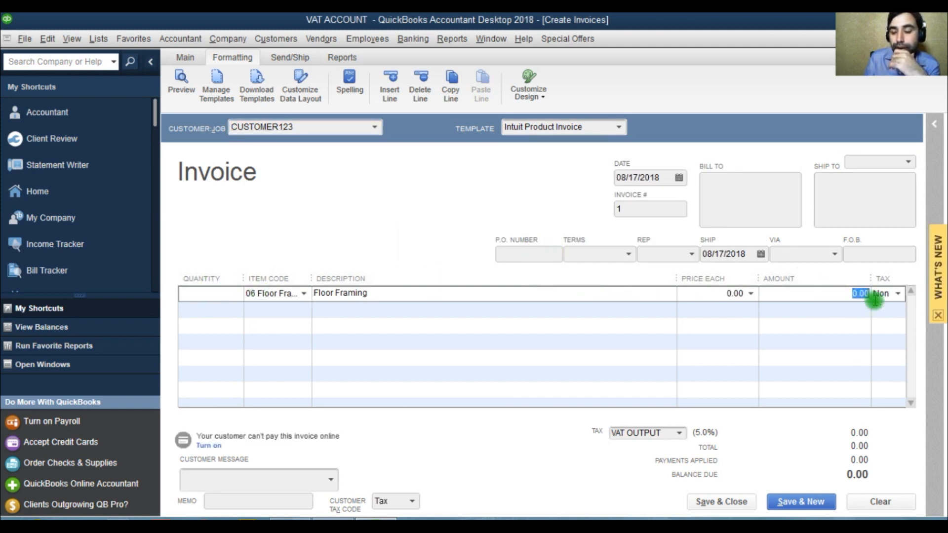
pyautogui.press('BackSpace')
pyautogui.write('50')
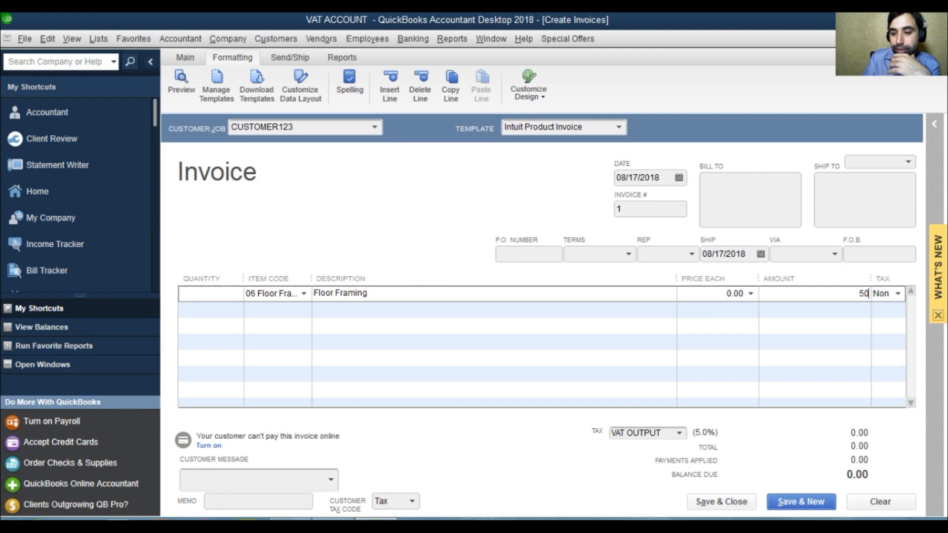
pyautogui.write('0,000')
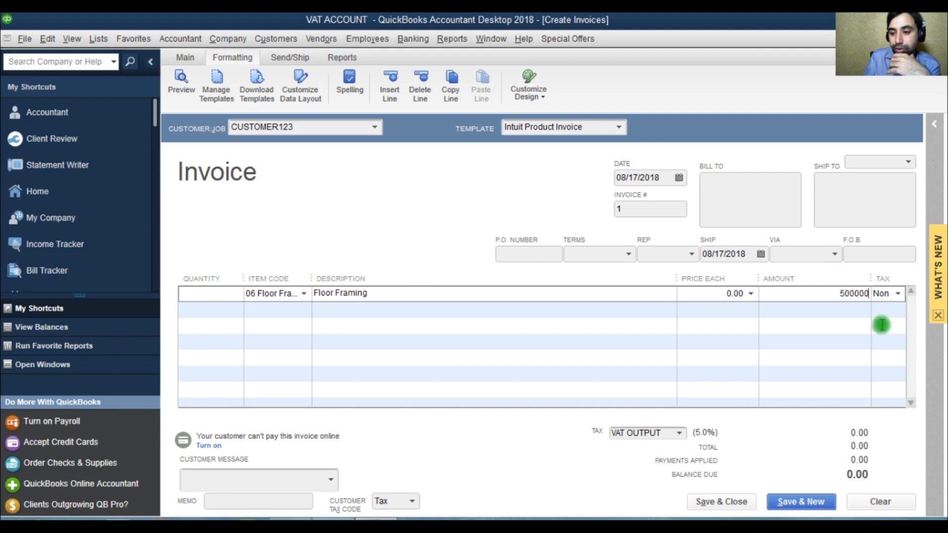
pyautogui.click(844, 335)
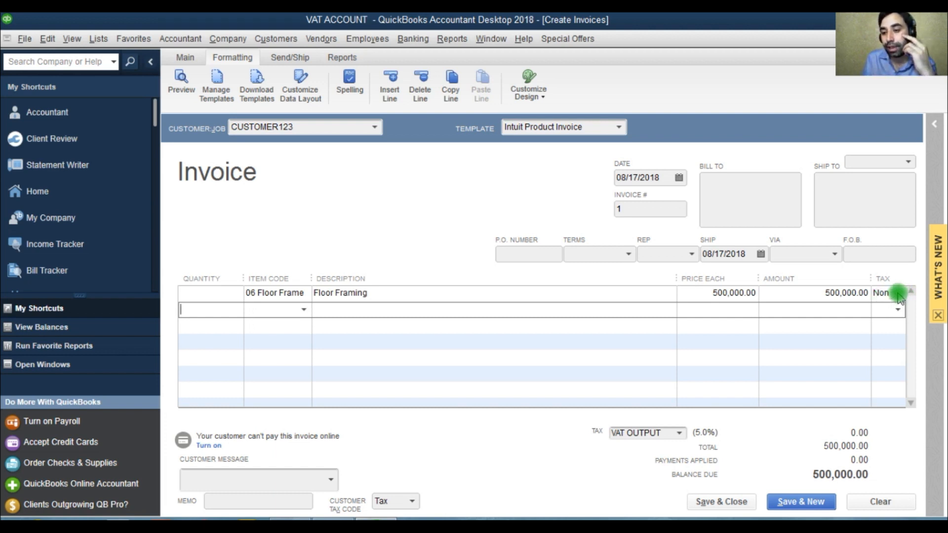
# Mark the Floor Frame line as Tax (taxable sales) and save and close the invoice.
pyautogui.click(897, 295)
pyautogui.click(898, 293)
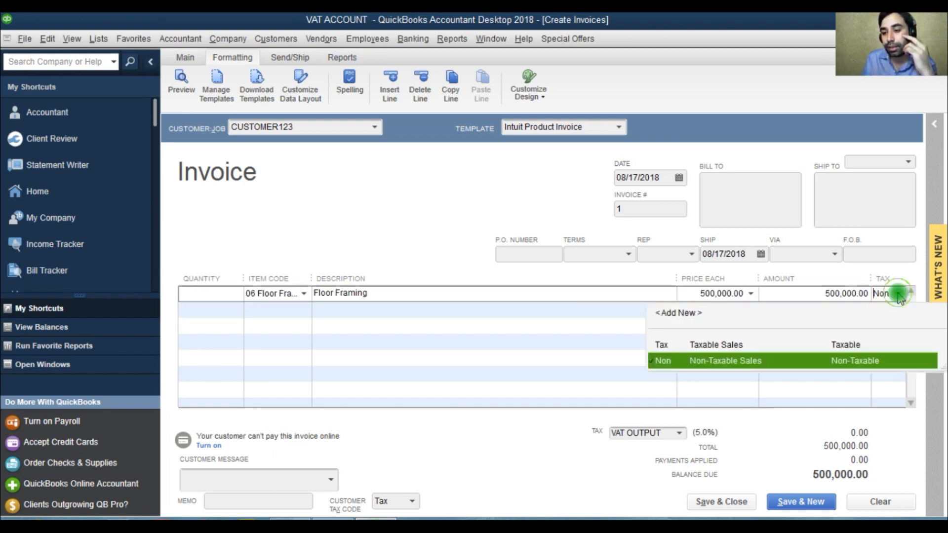
pyautogui.click(731, 348)
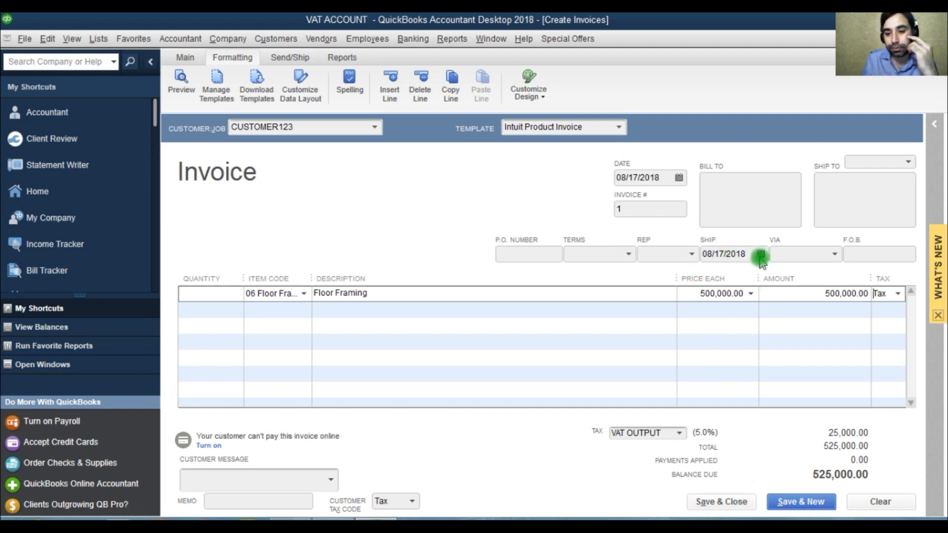
pyautogui.click(721, 502)
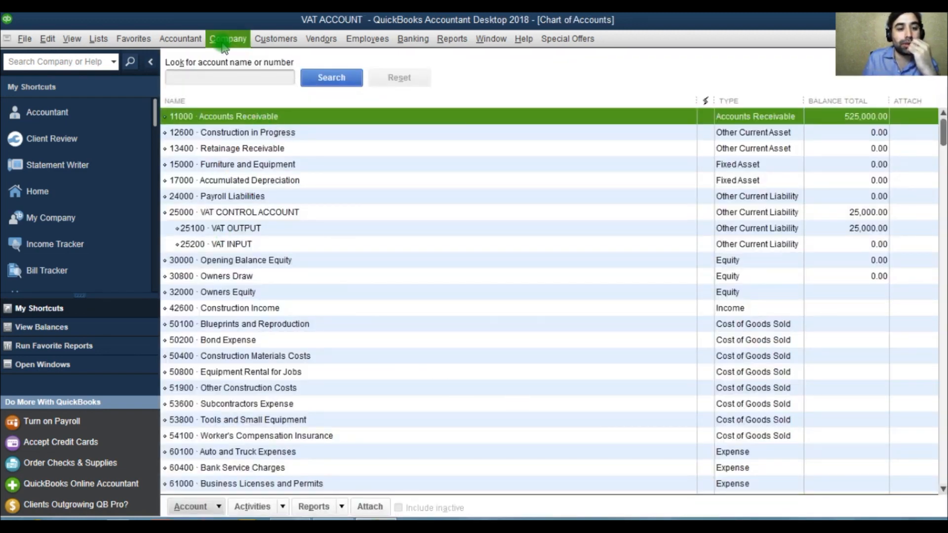
# Open CUSTOMER123's first invoice from the Customer Center.
pyautogui.click(276, 40)
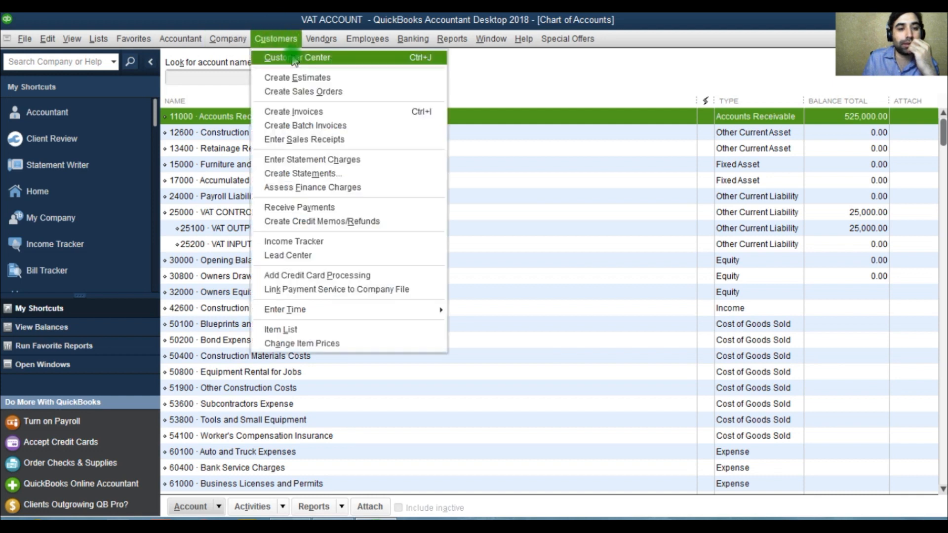
pyautogui.click(294, 58)
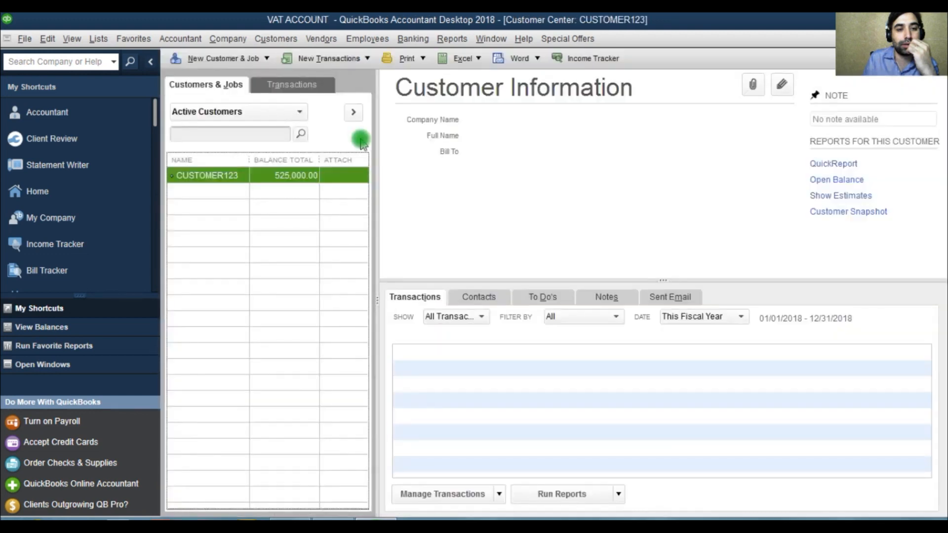
pyautogui.doubleClick(501, 352)
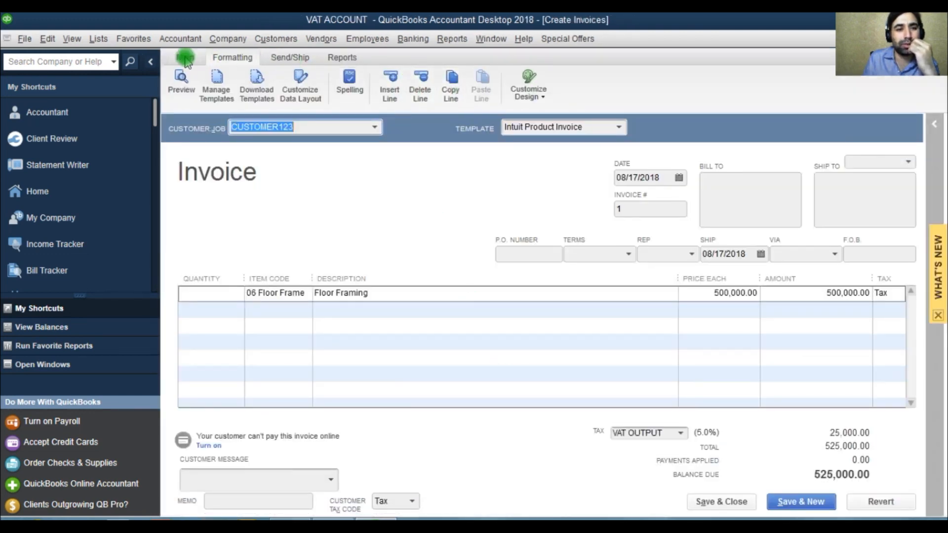
# Duplicate the invoice as invoice 2 and save and close it.
pyautogui.click(185, 58)
pyautogui.click(328, 75)
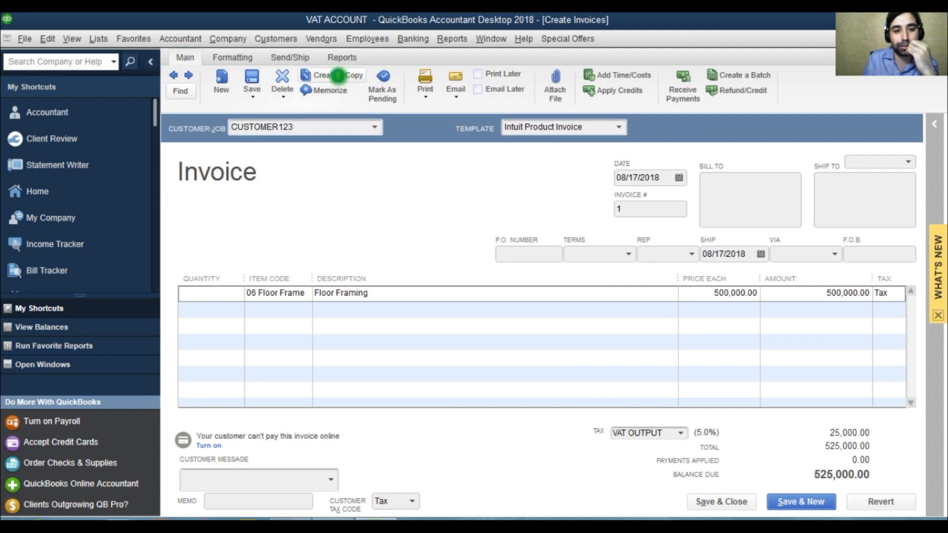
pyautogui.click(473, 233)
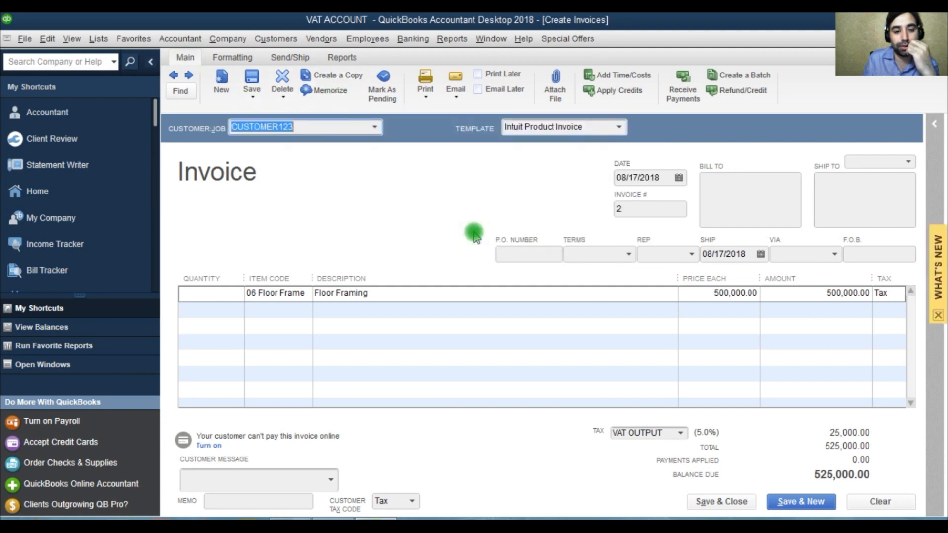
pyautogui.click(736, 503)
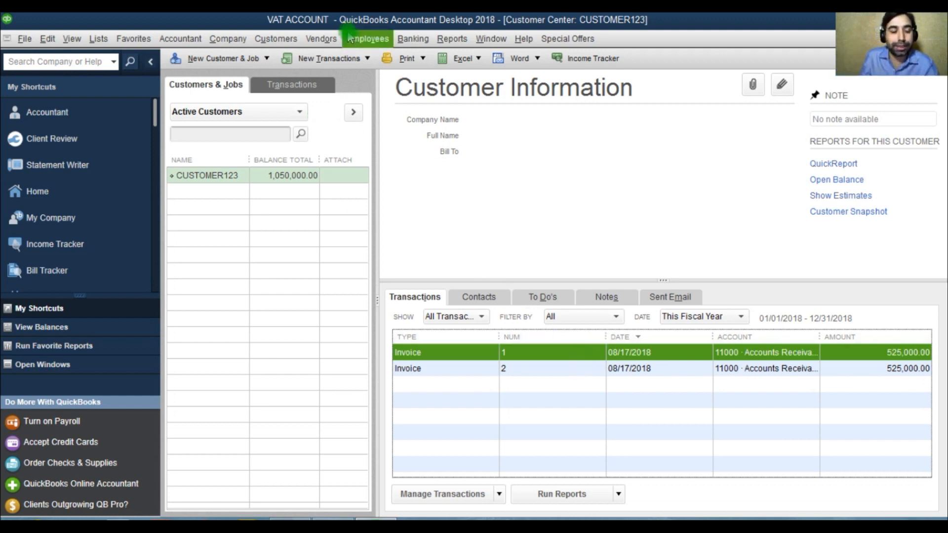
pyautogui.click(321, 39)
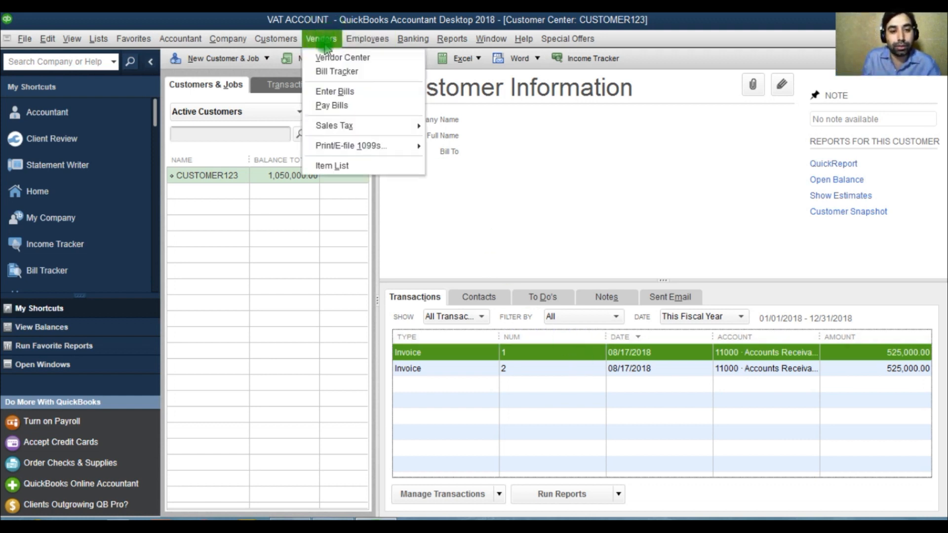
pyautogui.click(340, 105)
pyautogui.click(444, 201)
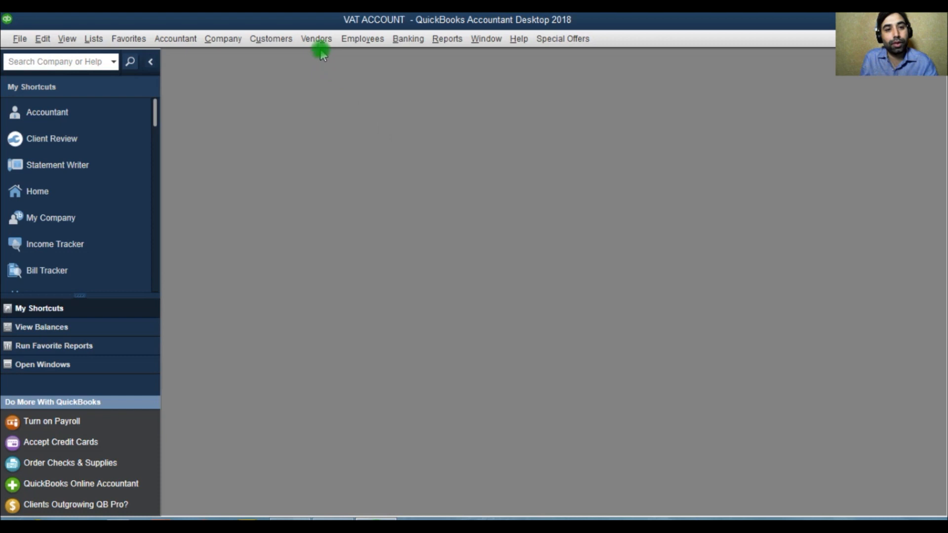
# Open a new bill, enlarge its window, and enter VENDOR 123 as the vendor.
pyautogui.click(316, 39)
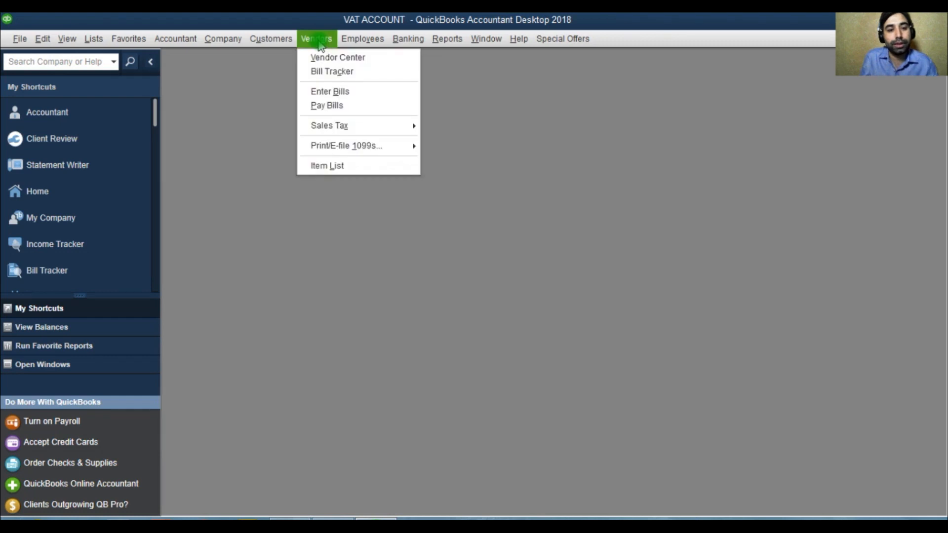
pyautogui.click(339, 92)
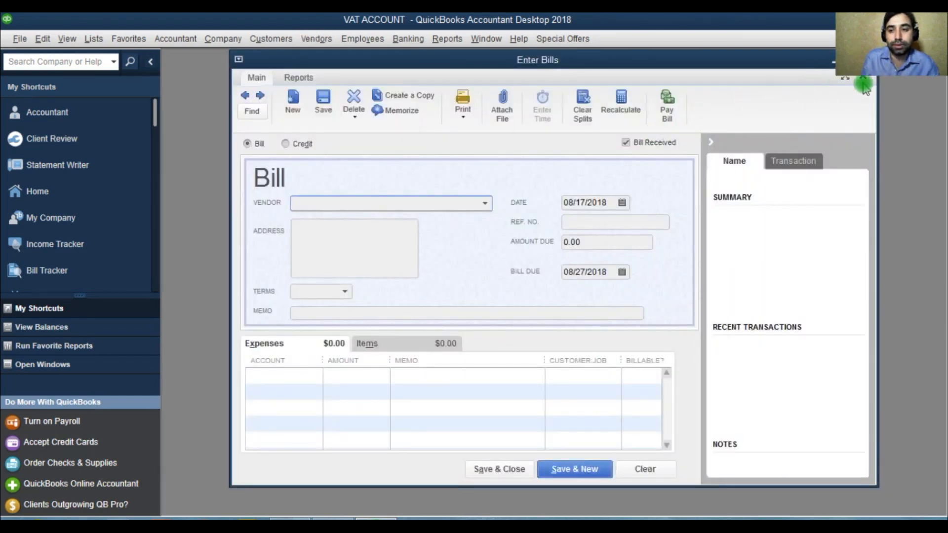
pyautogui.click(847, 78)
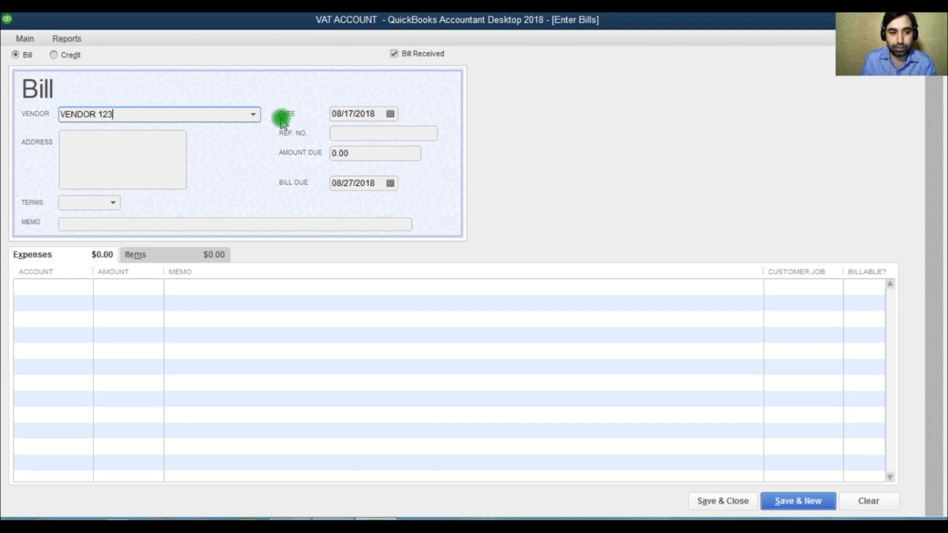
pyautogui.write('VENDOR 123')
pyautogui.click(146, 153)
pyautogui.click(394, 231)
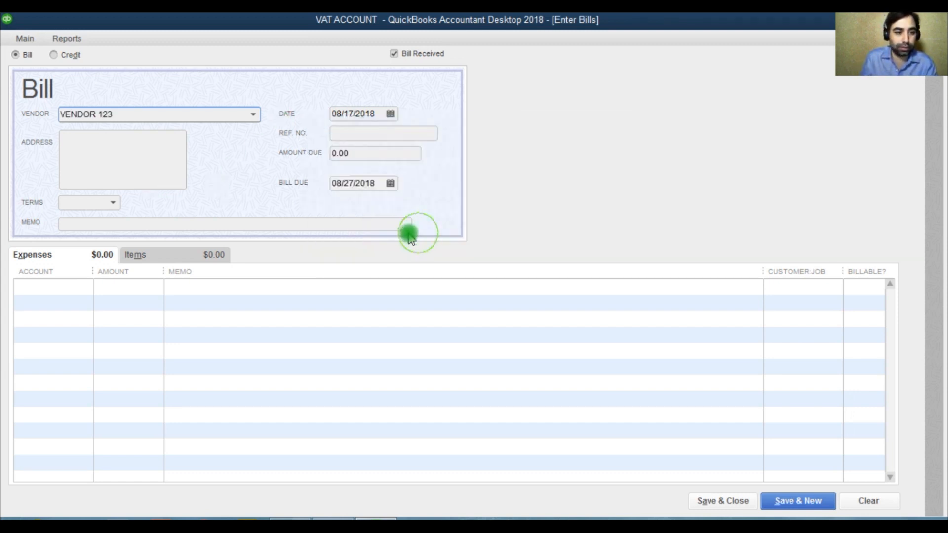
# Add the 02 Site Work item to the bill's first item line.
pyautogui.click(72, 286)
pyautogui.click(153, 255)
pyautogui.click(149, 286)
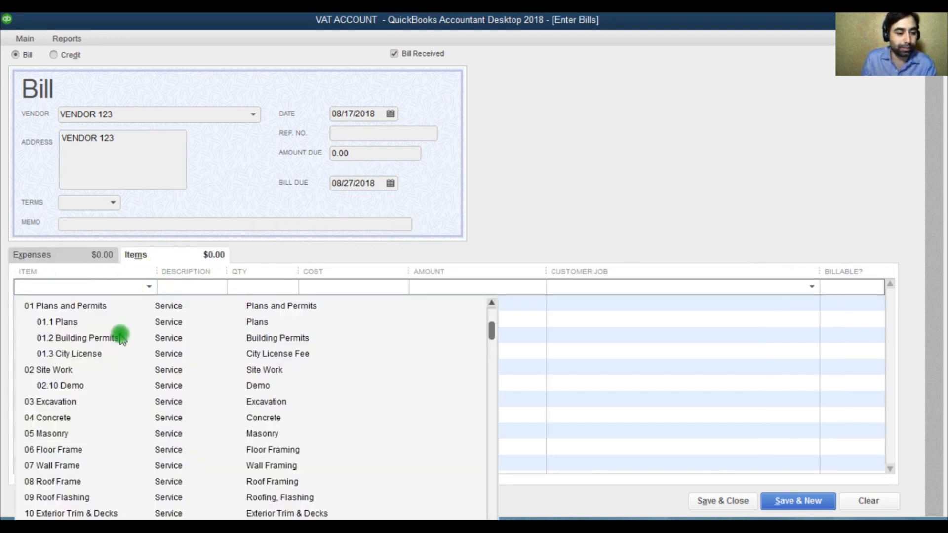
pyautogui.scroll(-10, 116, 426)
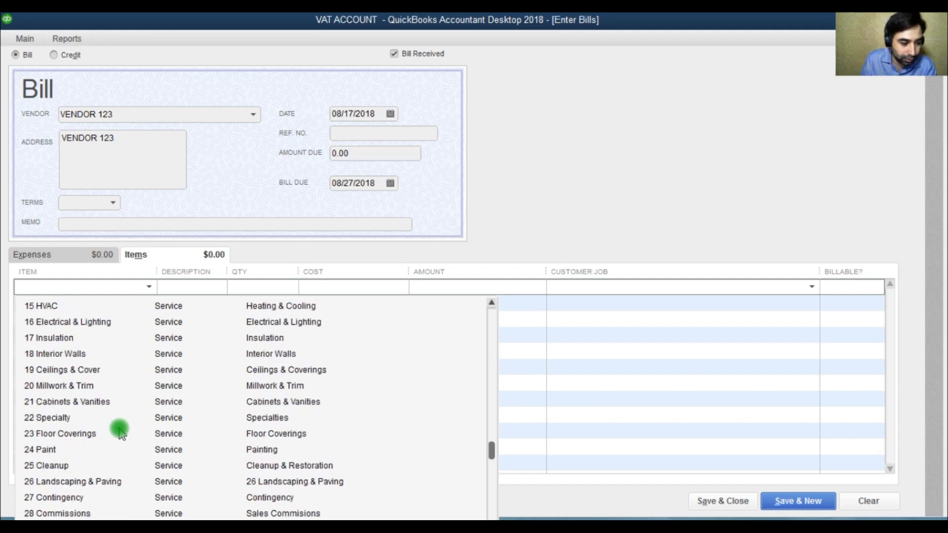
pyautogui.scroll(10, 119, 429)
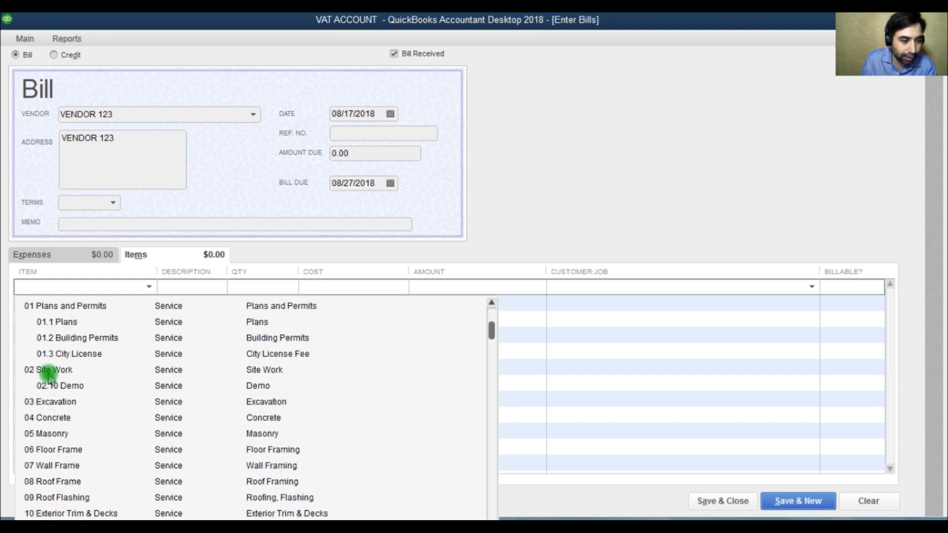
pyautogui.click(48, 371)
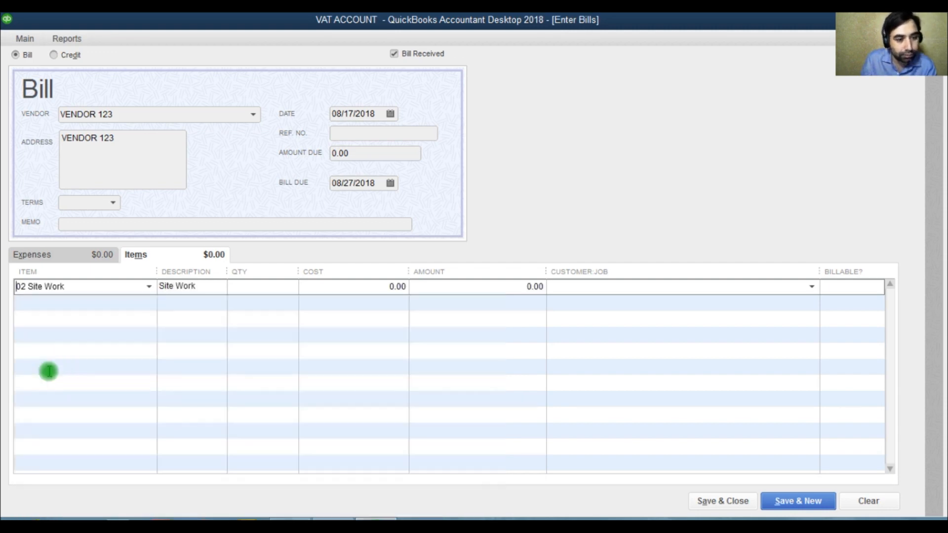
# Set the Site Work line amount to 250,000.
pyautogui.click(481, 289)
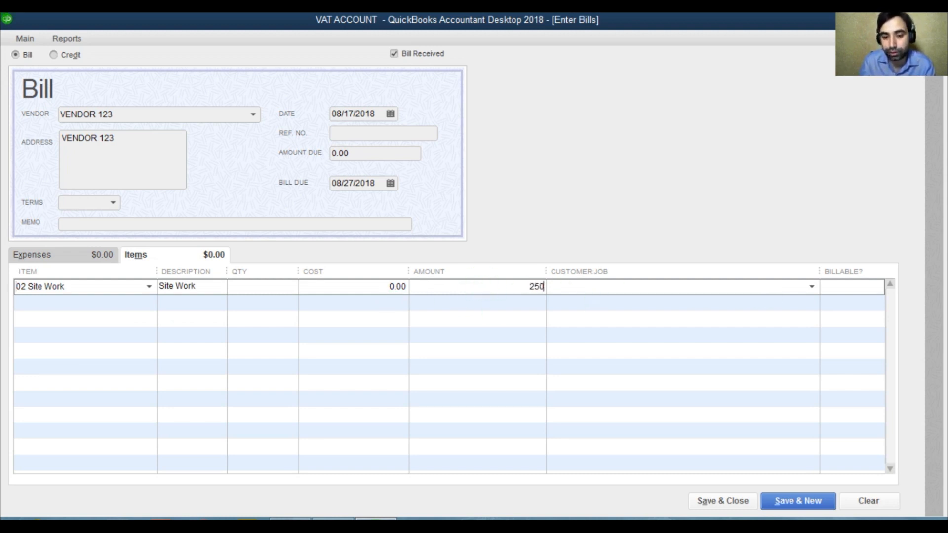
pyautogui.click(541, 310)
pyautogui.click(433, 231)
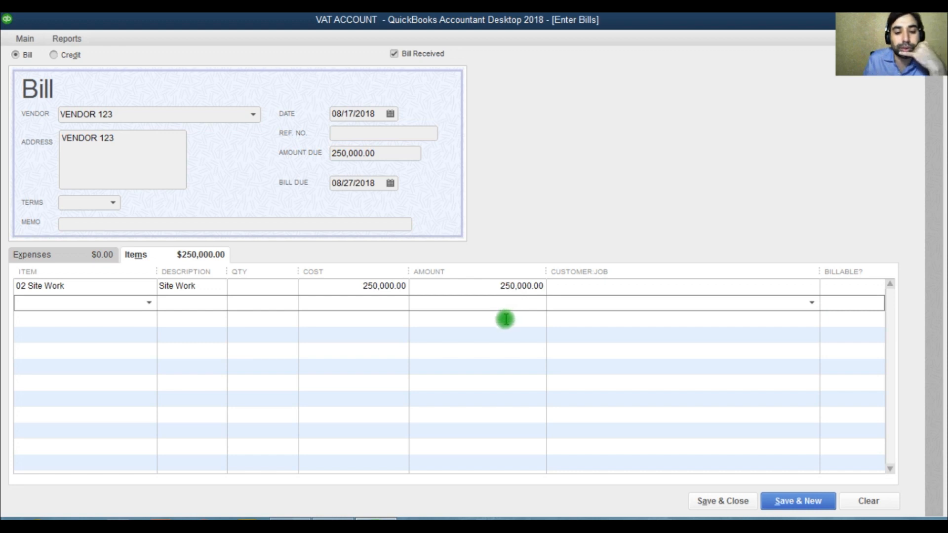
# Assign the Site Work line to the customer job CUSTOMER123.
pyautogui.click(628, 288)
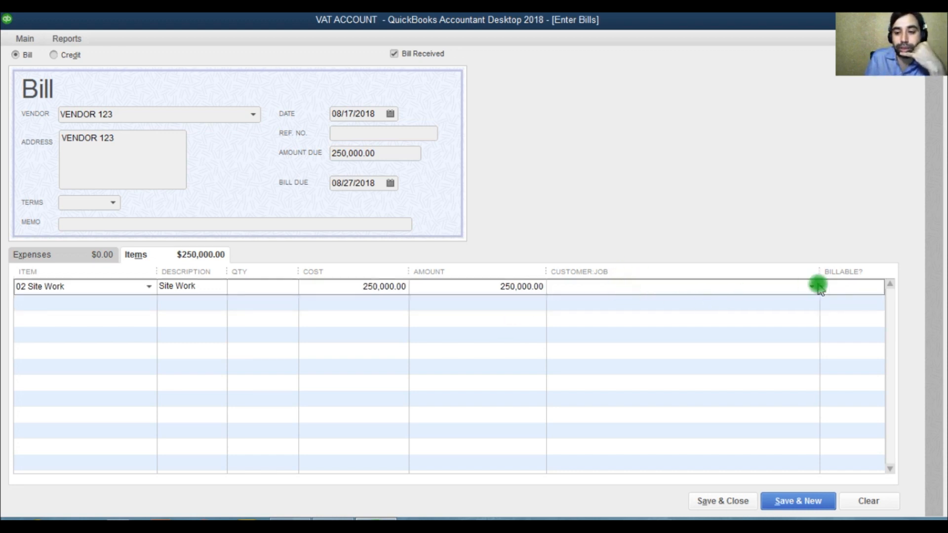
pyautogui.click(812, 287)
pyautogui.click(626, 345)
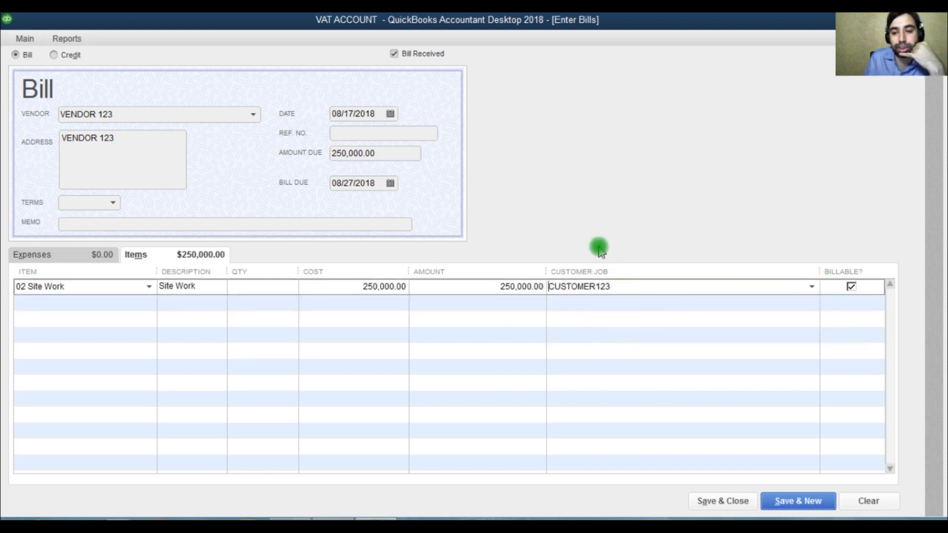
# Clear the line's Billable box and set the bill's reference number to 231323.
pyautogui.click(862, 287)
pyautogui.click(357, 135)
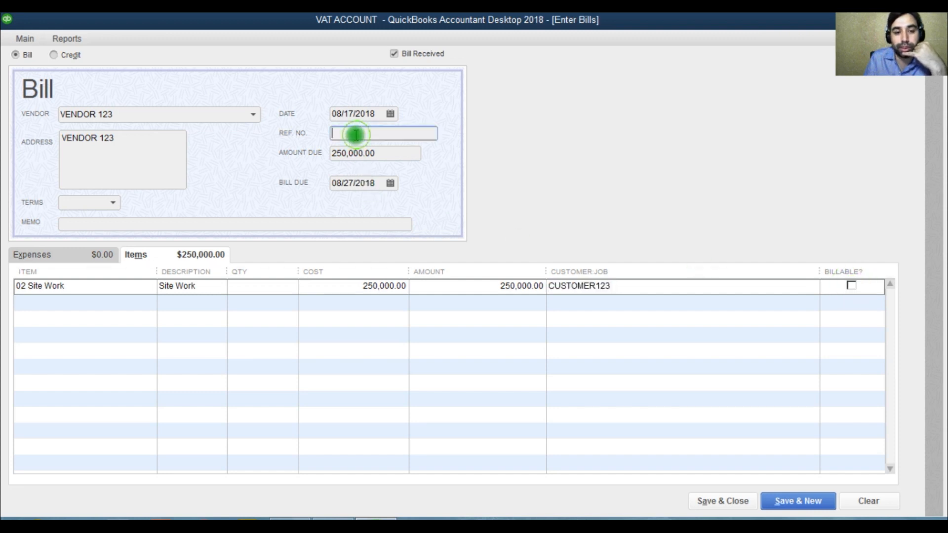
# Add the VAT INPUT item on the bill's second item line.
pyautogui.click(110, 308)
pyautogui.click(509, 287)
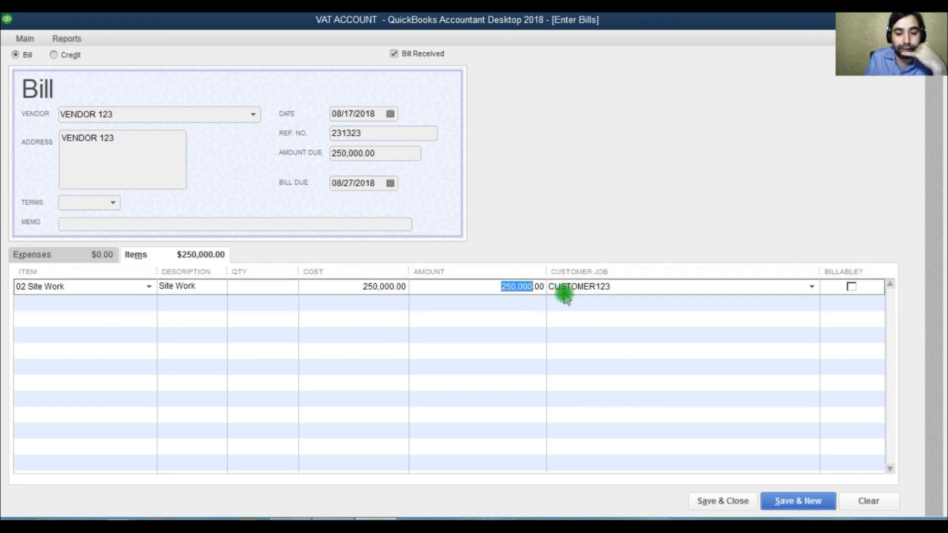
pyautogui.click(144, 307)
pyautogui.click(146, 303)
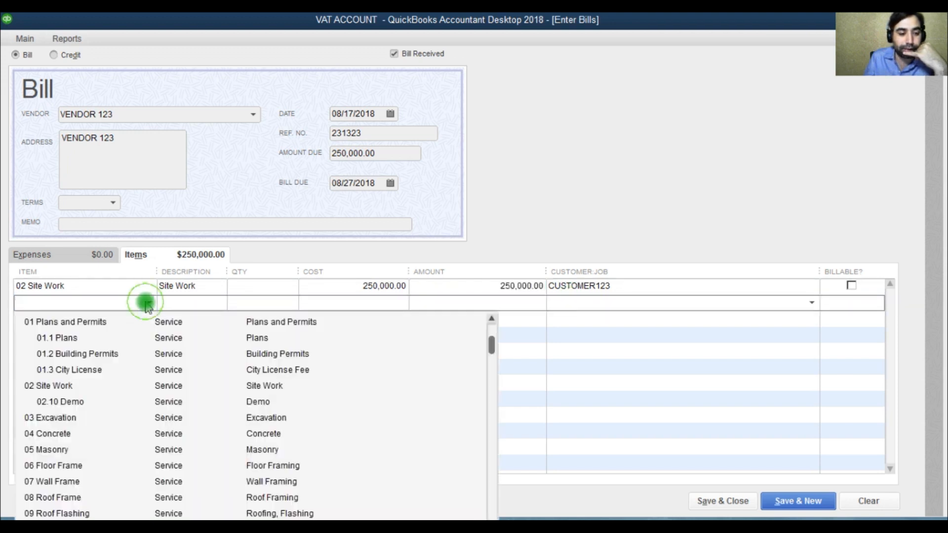
pyautogui.write('VAT INPUT')
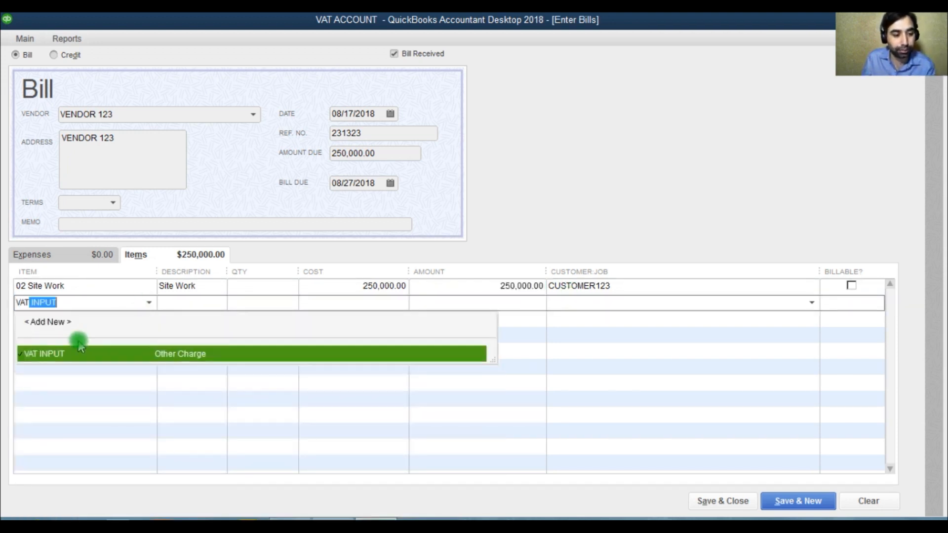
pyautogui.press('Tab')
# Set the VAT INPUT line amount to 250000*.05, declining to update the item's stored cost.
pyautogui.click(501, 306)
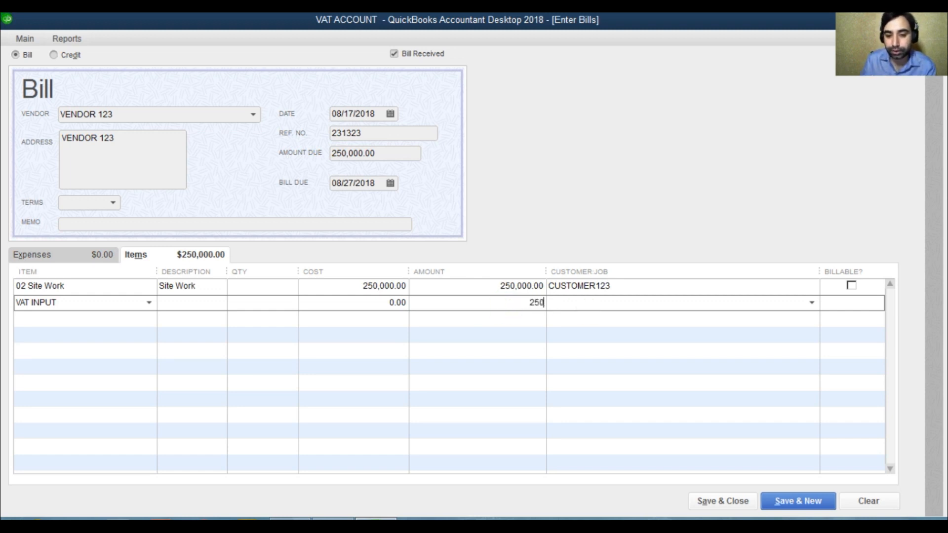
pyautogui.write('250000')
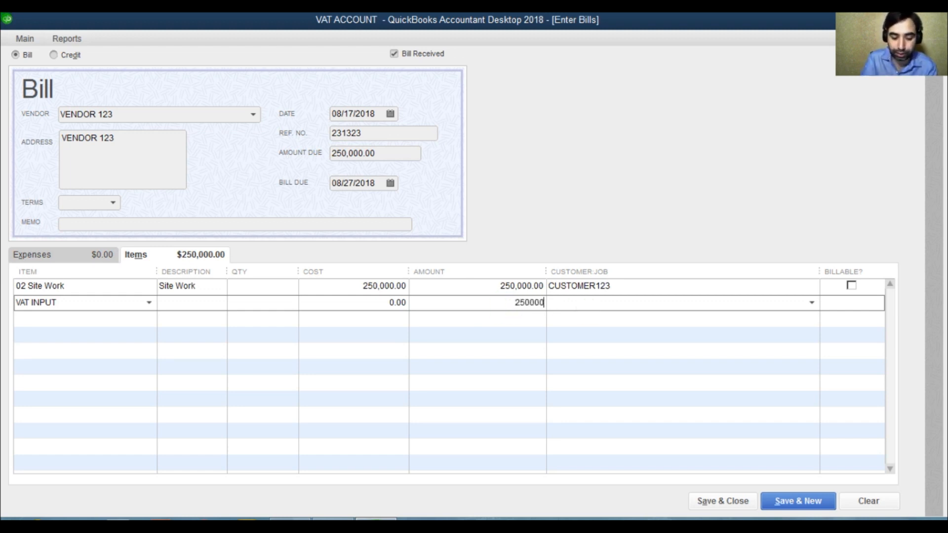
pyautogui.write('*.05')
pyautogui.press('Return')
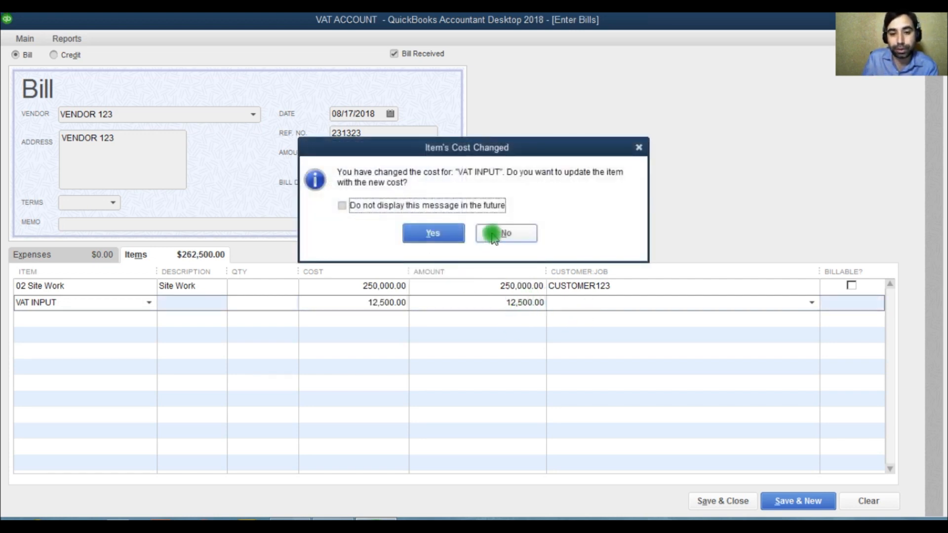
pyautogui.click(457, 236)
# Assign the VAT INPUT line to customer job CUSTOMER123 with Billable cleared, and save and close the bill.
pyautogui.click(583, 303)
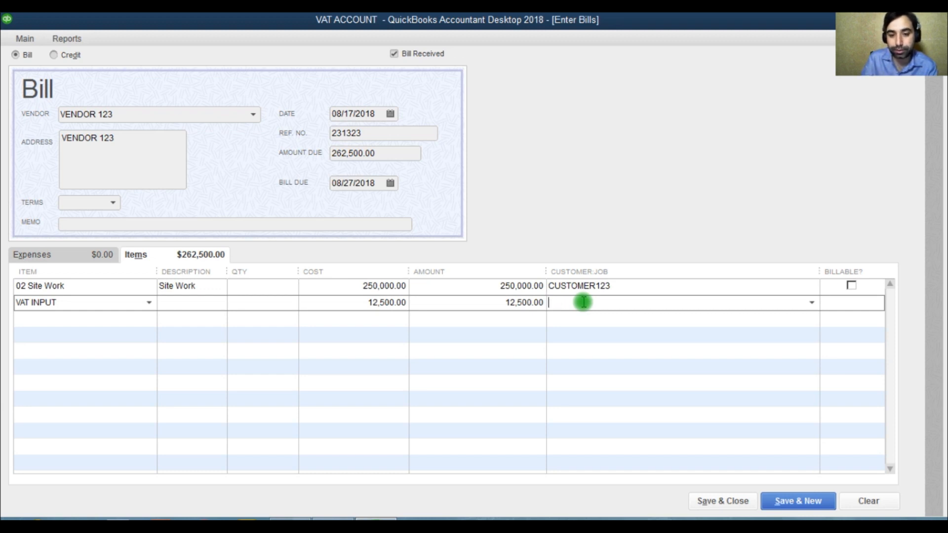
pyautogui.write('CUSTOMER123')
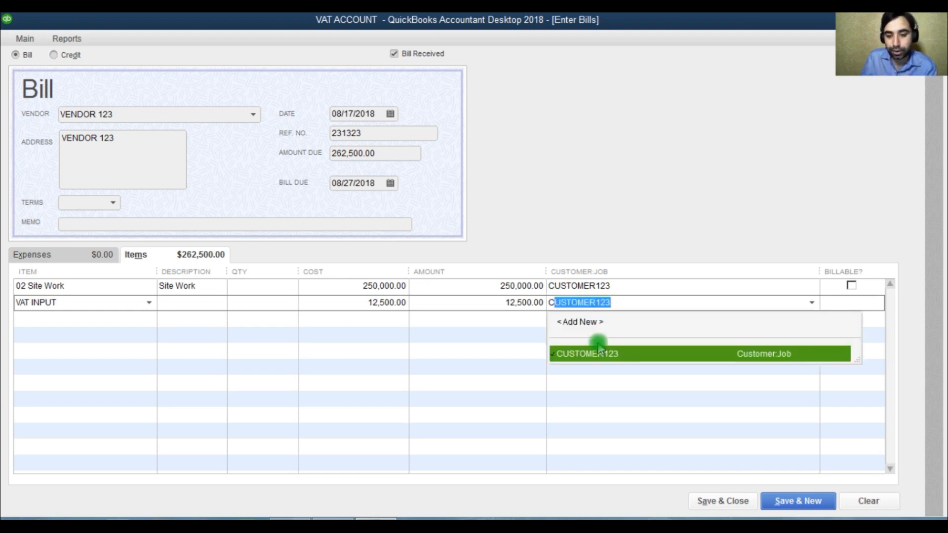
pyautogui.click(599, 353)
pyautogui.click(853, 302)
pyautogui.click(854, 302)
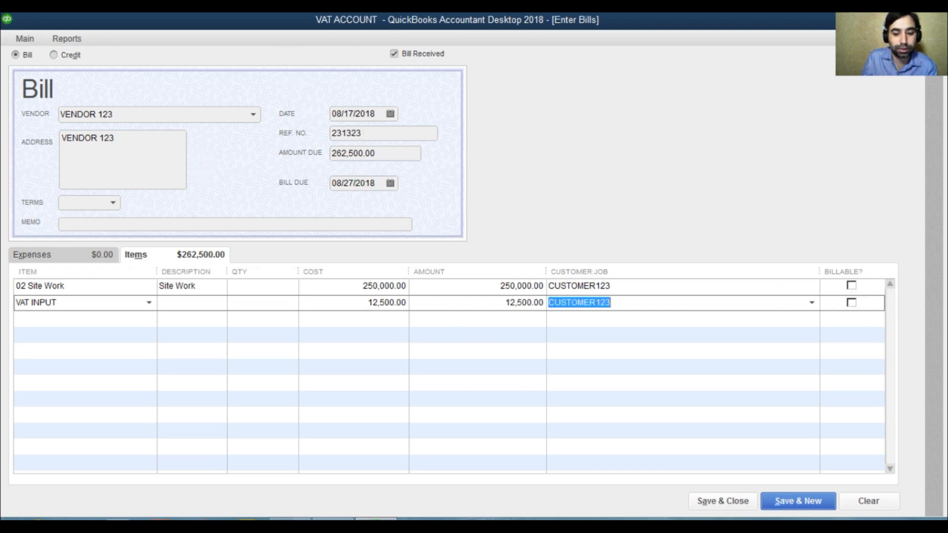
pyautogui.click(712, 502)
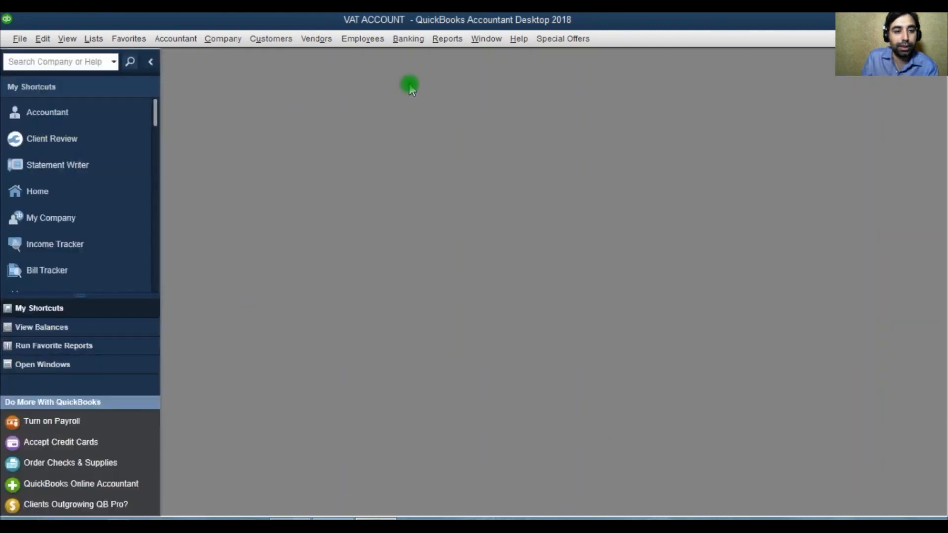
# Open a QuickReport for the 25000 VAT CONTROL ACCOUNT from the maximized Chart of Accounts.
pyautogui.click(93, 39)
pyautogui.click(110, 58)
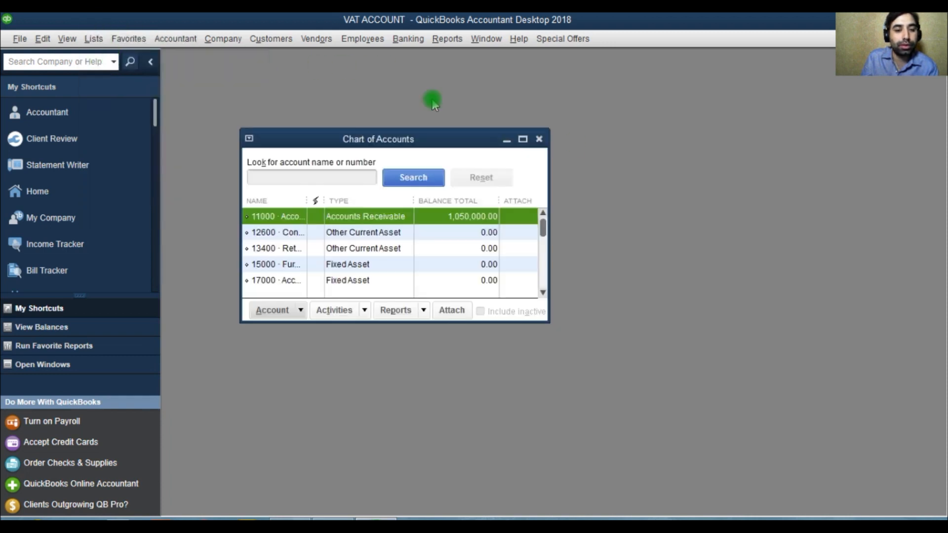
pyautogui.click(524, 140)
pyautogui.click(271, 230)
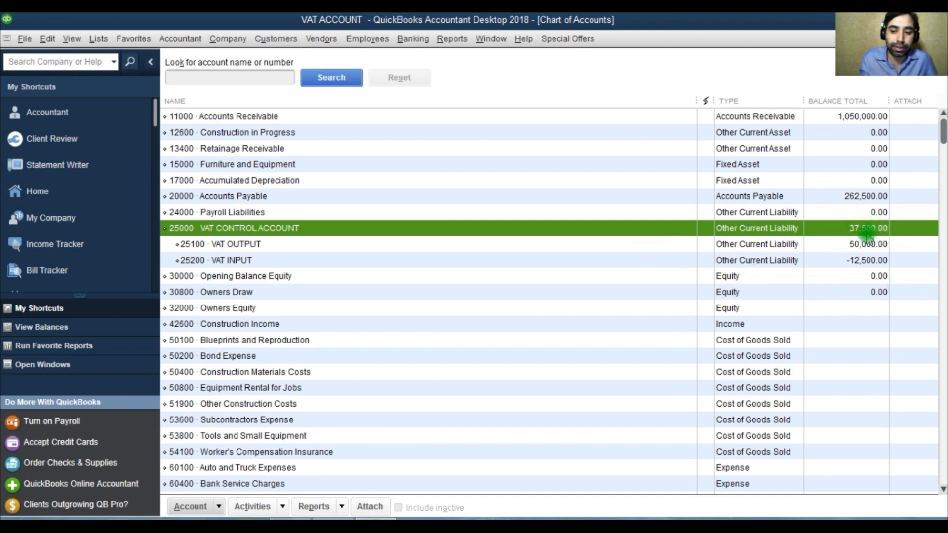
pyautogui.rightClick(261, 231)
pyautogui.click(327, 485)
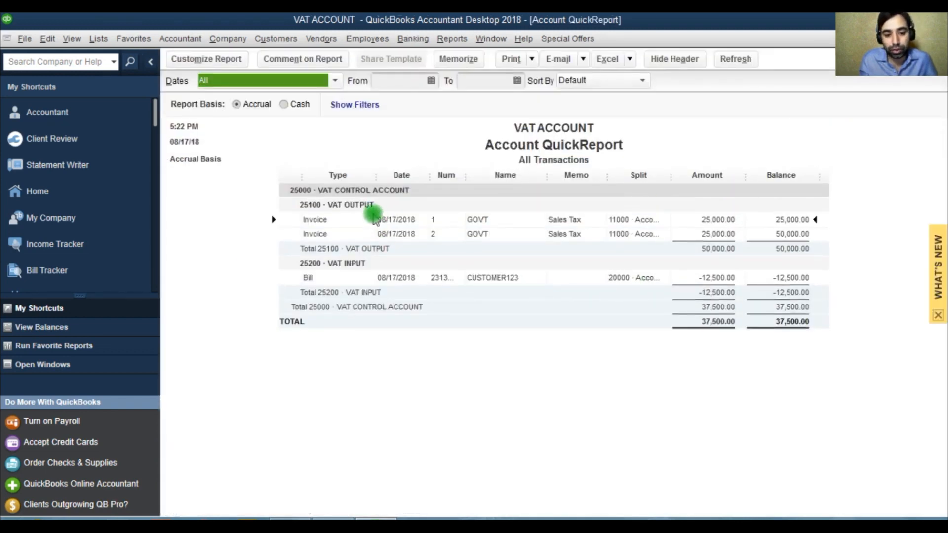
pyautogui.moveTo(471, 178); pyautogui.dragTo(475, 179)
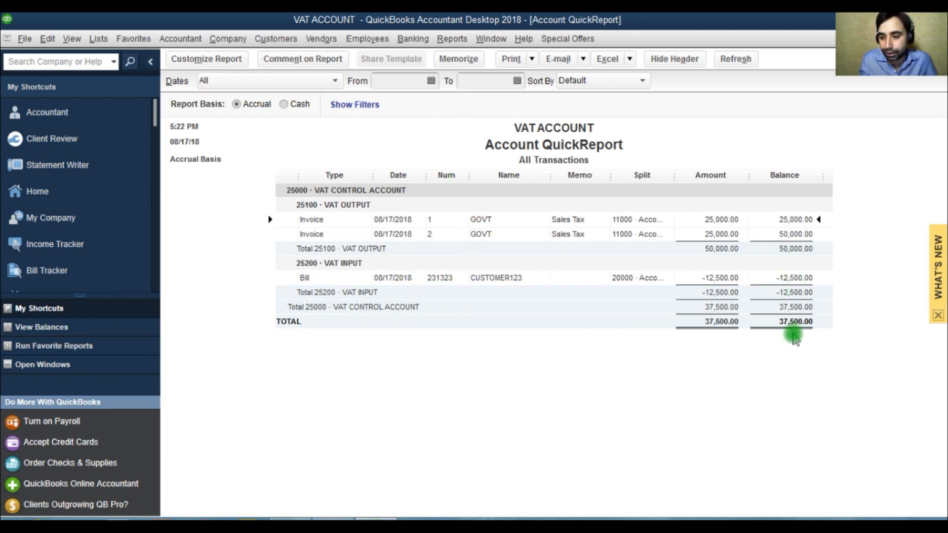
# Customize the report header, changing the company name to VAT REPORT.
pyautogui.click(203, 58)
pyautogui.click(262, 319)
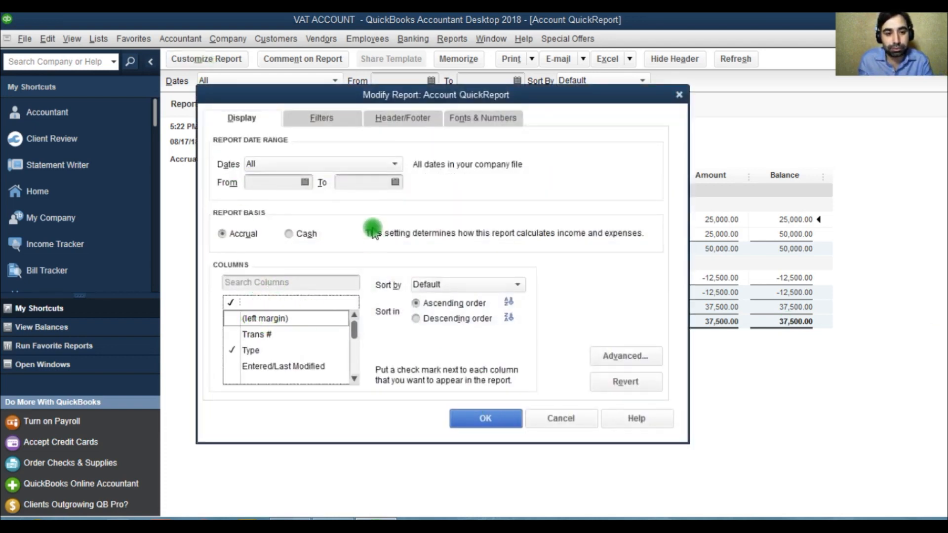
pyautogui.click(327, 118)
pyautogui.click(402, 129)
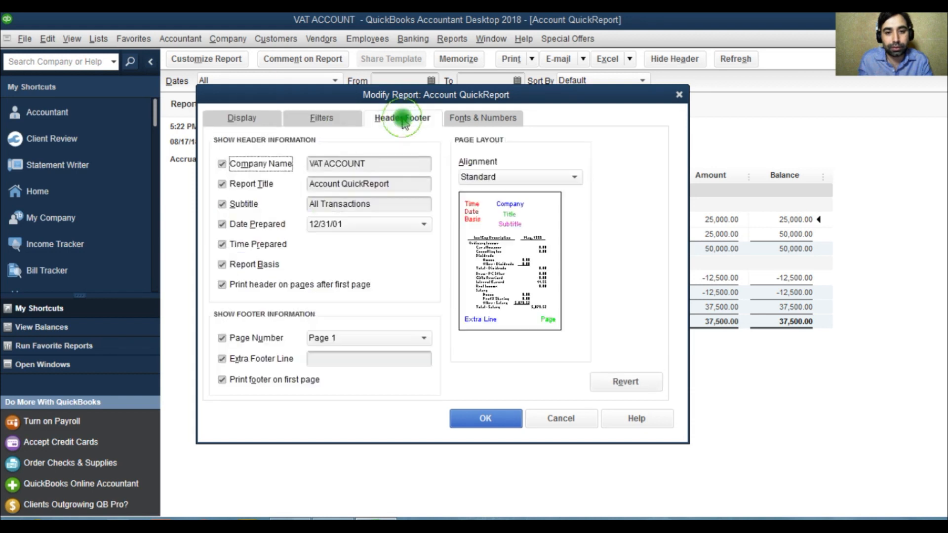
pyautogui.moveTo(380, 163); pyautogui.dragTo(240, 166)
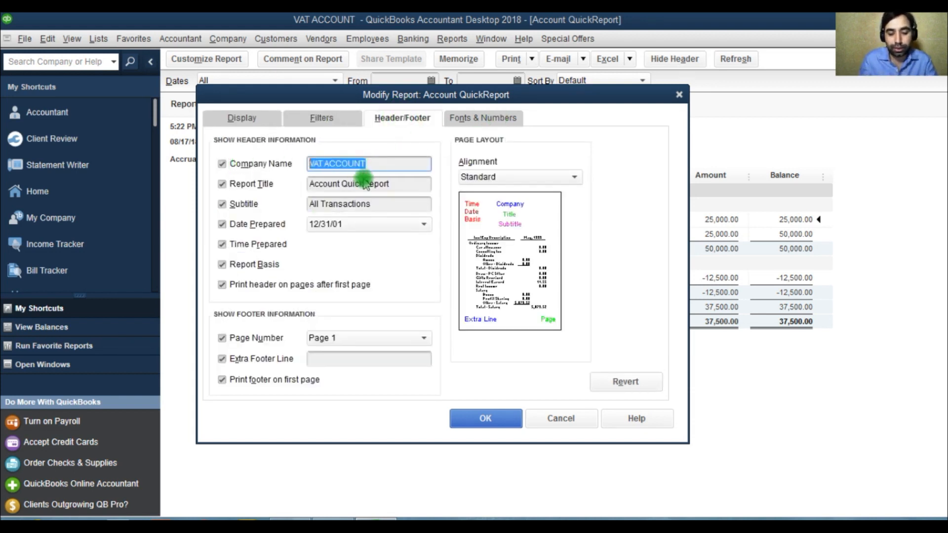
pyautogui.press('Delete')
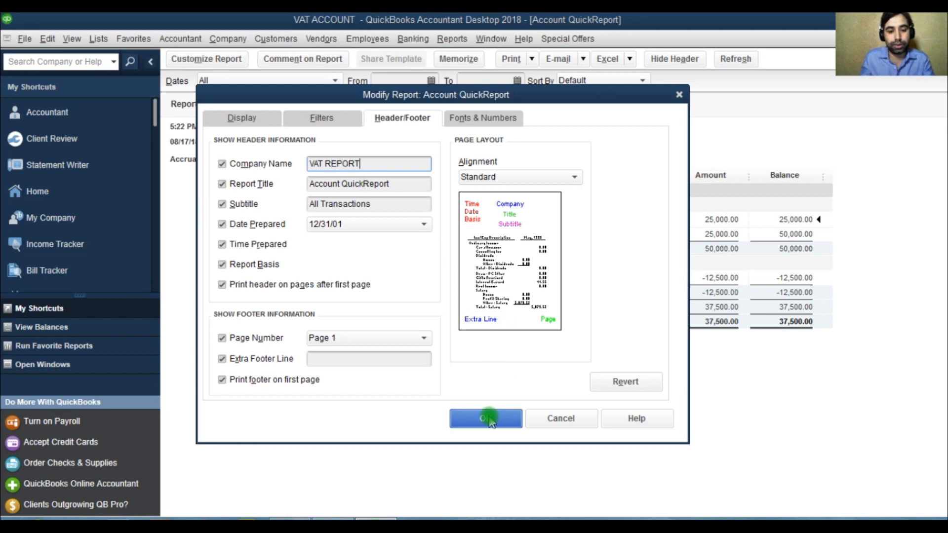
pyautogui.click(483, 418)
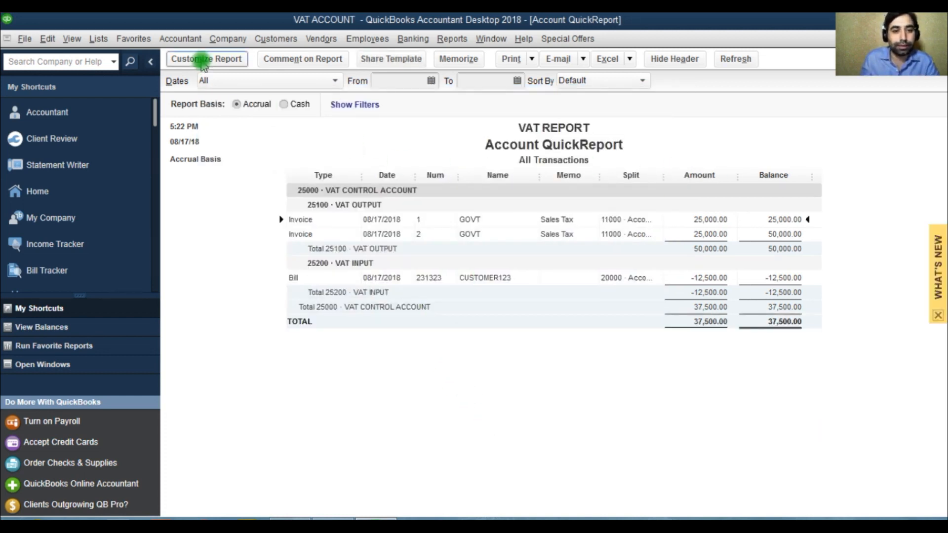
# Memorize the customized report under the name Account QuickReport.
pyautogui.click(448, 63)
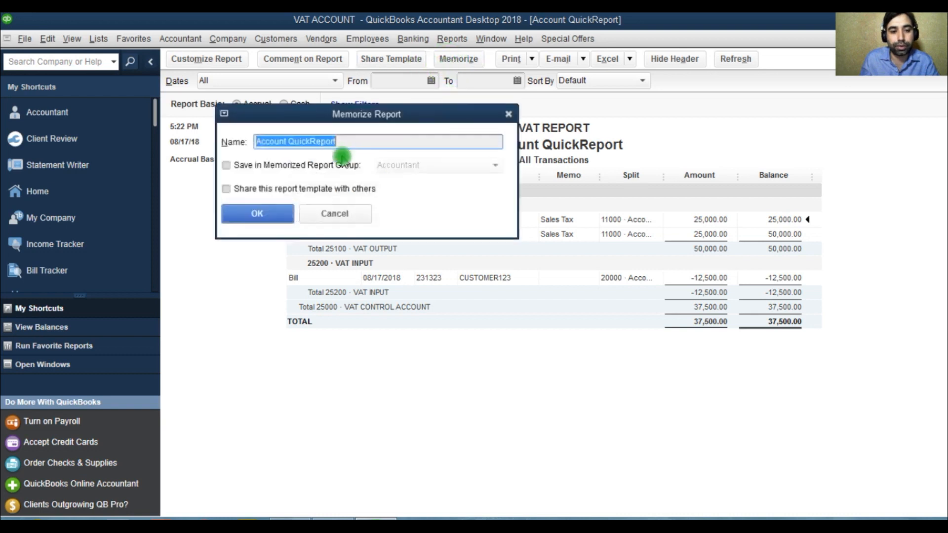
pyautogui.click(242, 165)
pyautogui.click(287, 211)
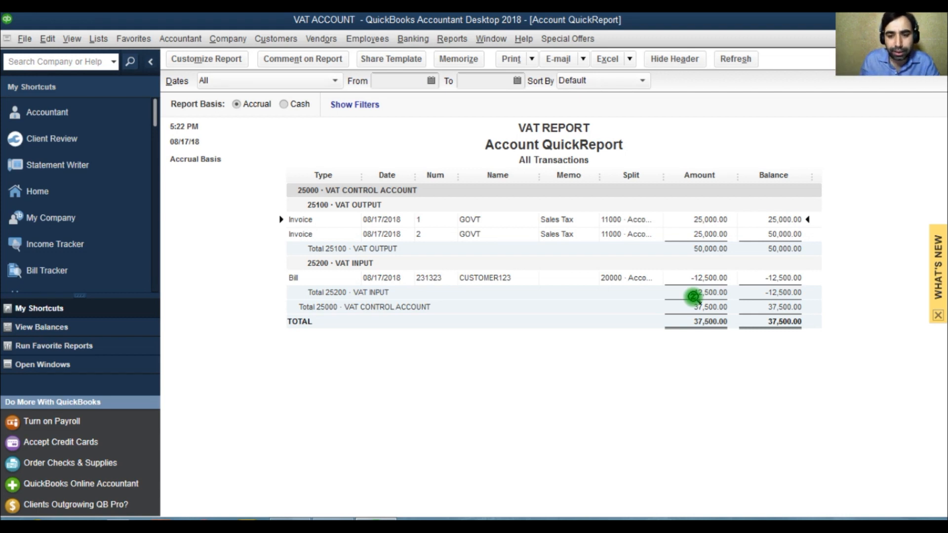
# Drill into the first VAT OUTPUT invoice, review its transaction journal, and close back to the chart of accounts.
pyautogui.doubleClick(702, 221)
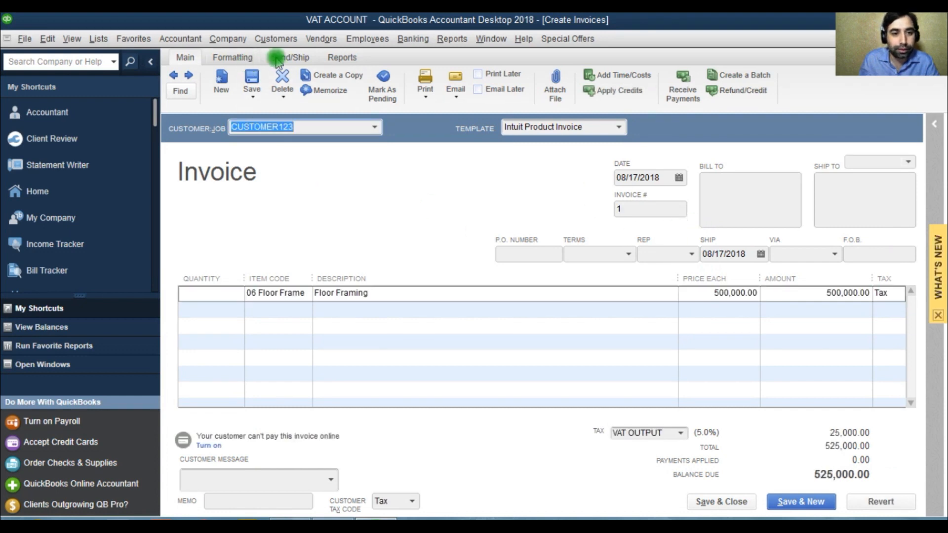
pyautogui.click(342, 57)
pyautogui.click(254, 81)
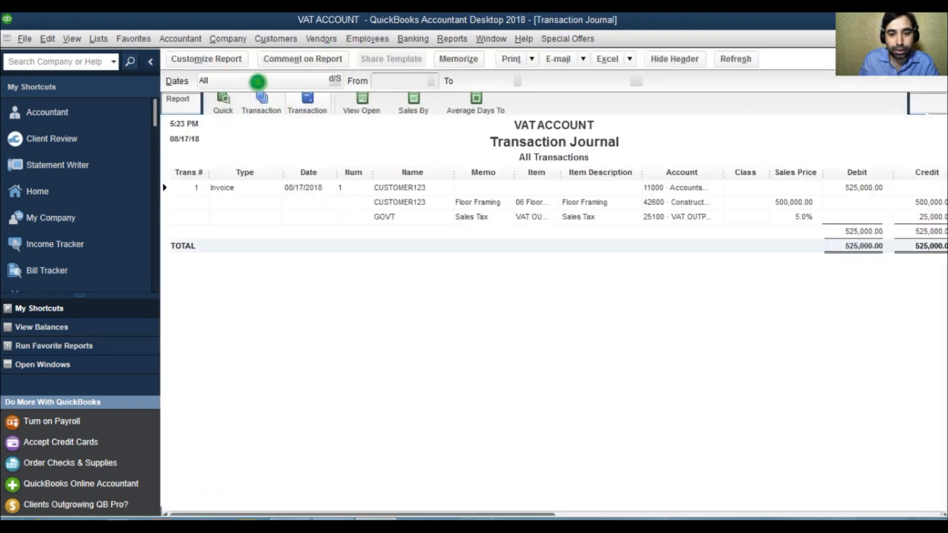
pyautogui.moveTo(494, 512); pyautogui.dragTo(834, 511)
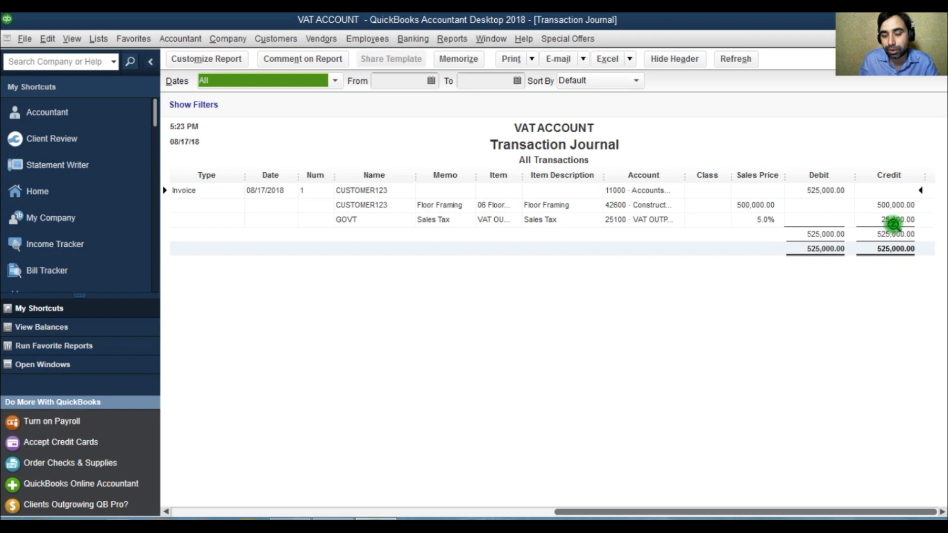
pyautogui.doubleClick(807, 200)
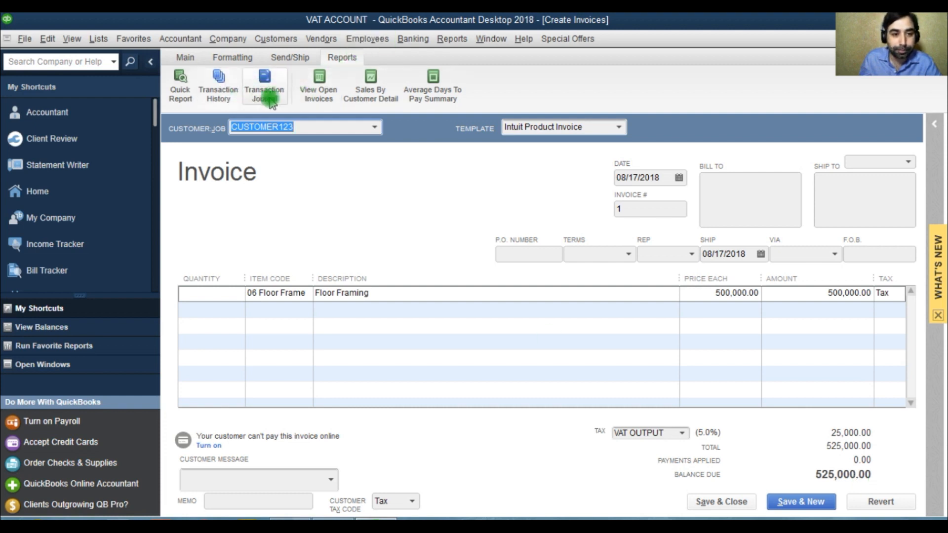
pyautogui.click(282, 89)
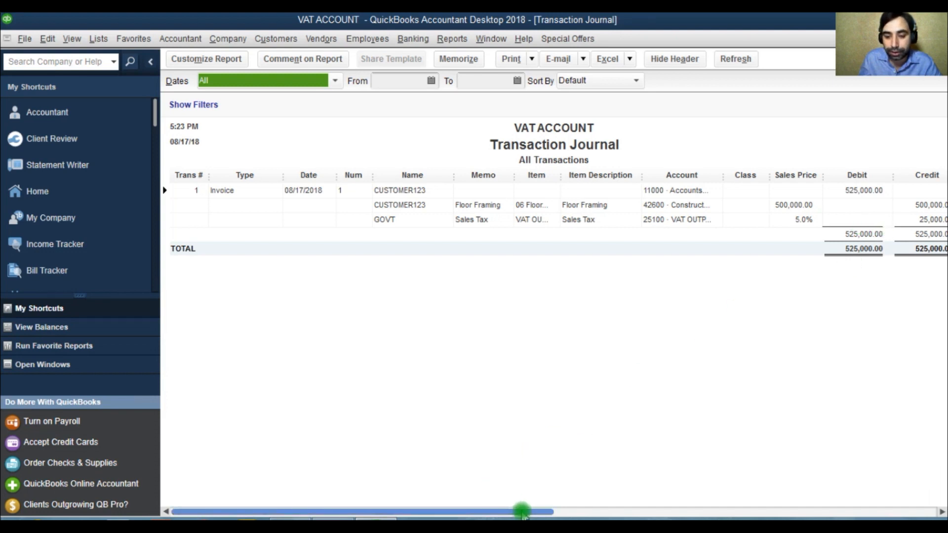
pyautogui.moveTo(522, 511); pyautogui.dragTo(782, 508)
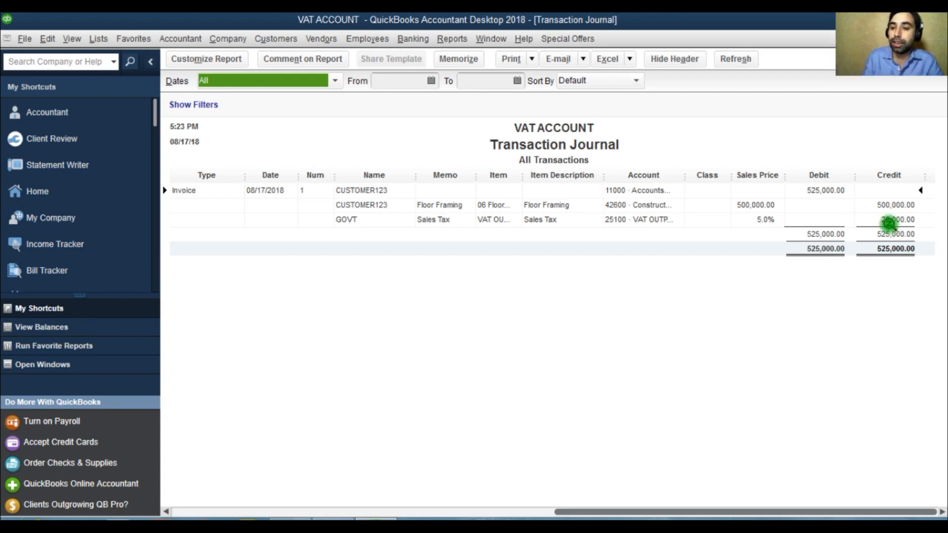
pyautogui.press('Escape')
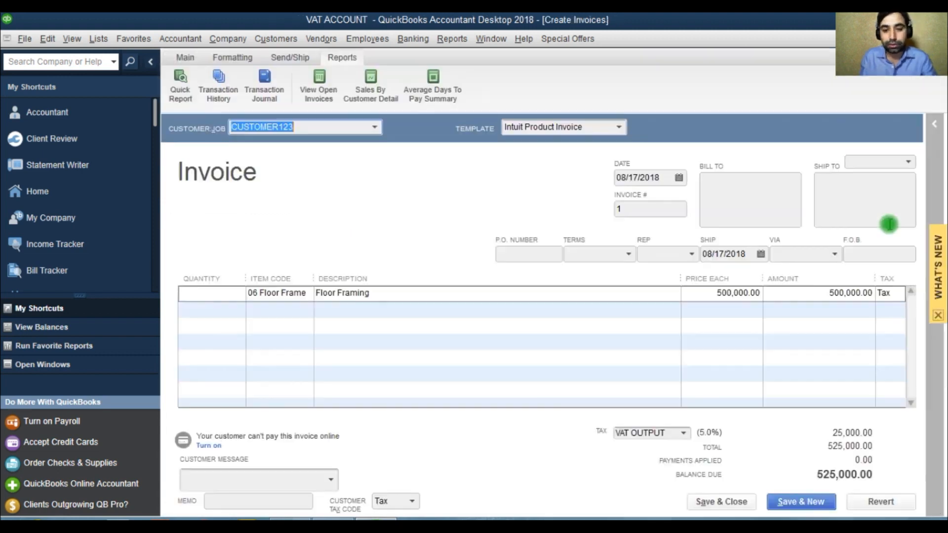
pyautogui.press('Escape')
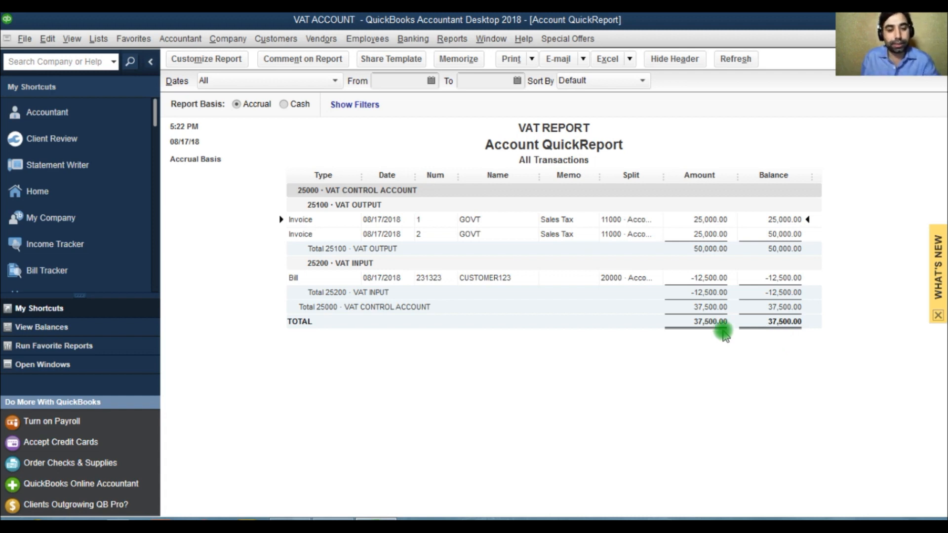
pyautogui.press('Escape')
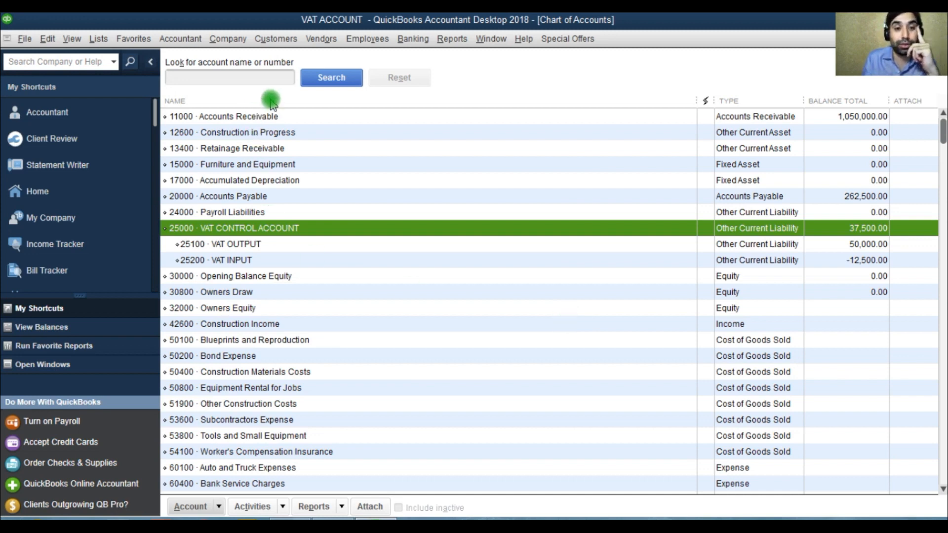
# Open the Sales Tax Liability report and set its date range to All.
pyautogui.click(321, 39)
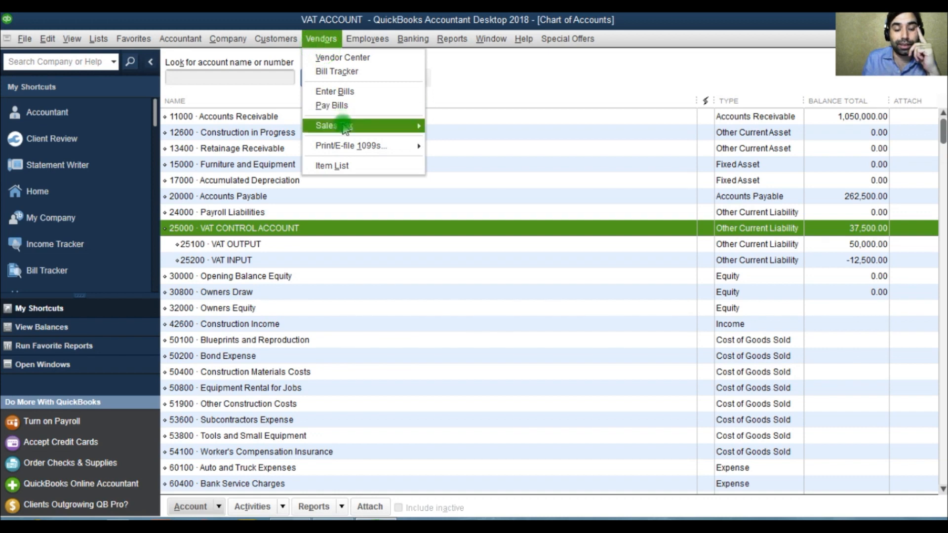
pyautogui.moveTo(345, 126)
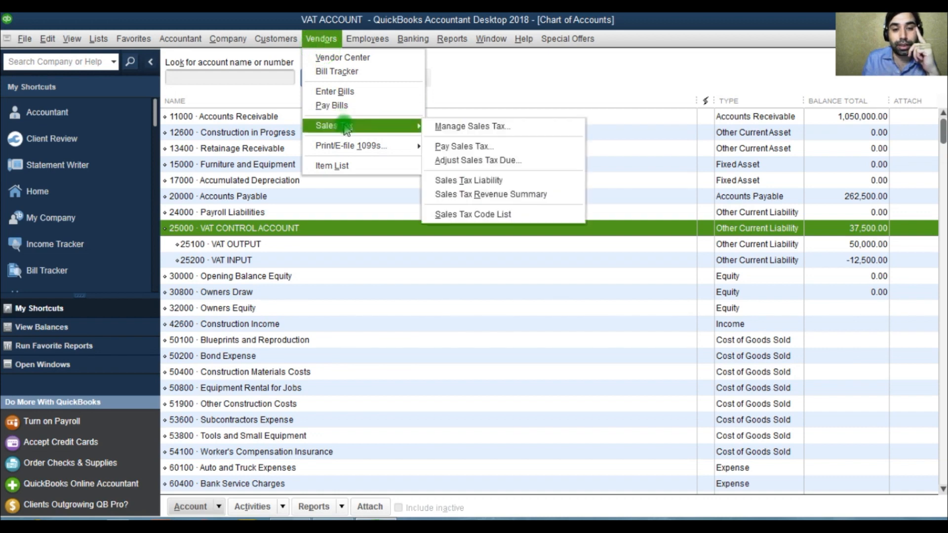
pyautogui.click(462, 181)
pyautogui.click(294, 86)
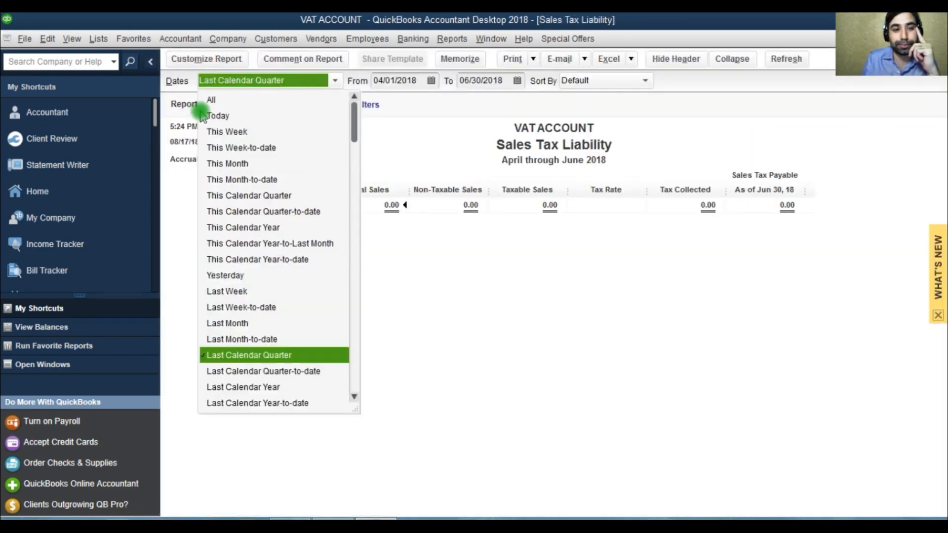
pyautogui.click(210, 99)
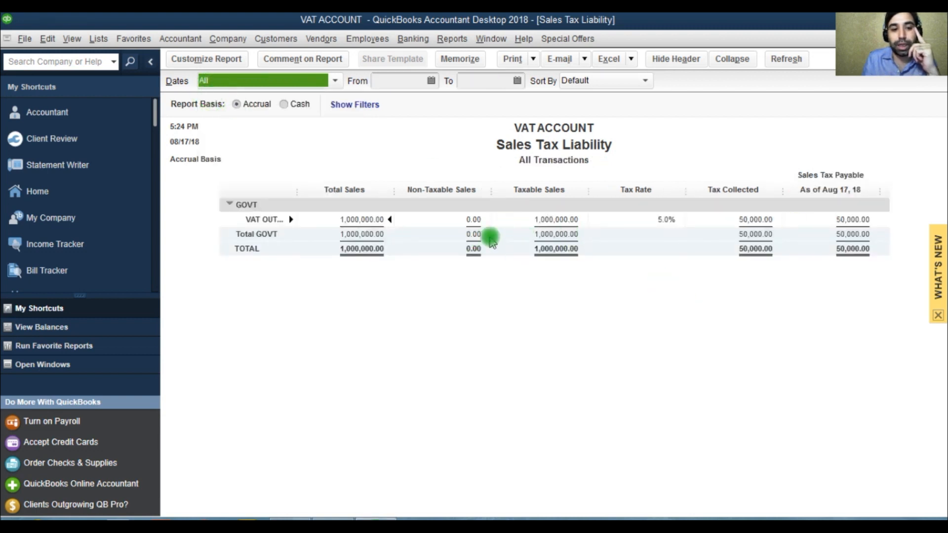
# Start paying sales tax and create a new bank account named 1222 to pay from.
pyautogui.click(316, 39)
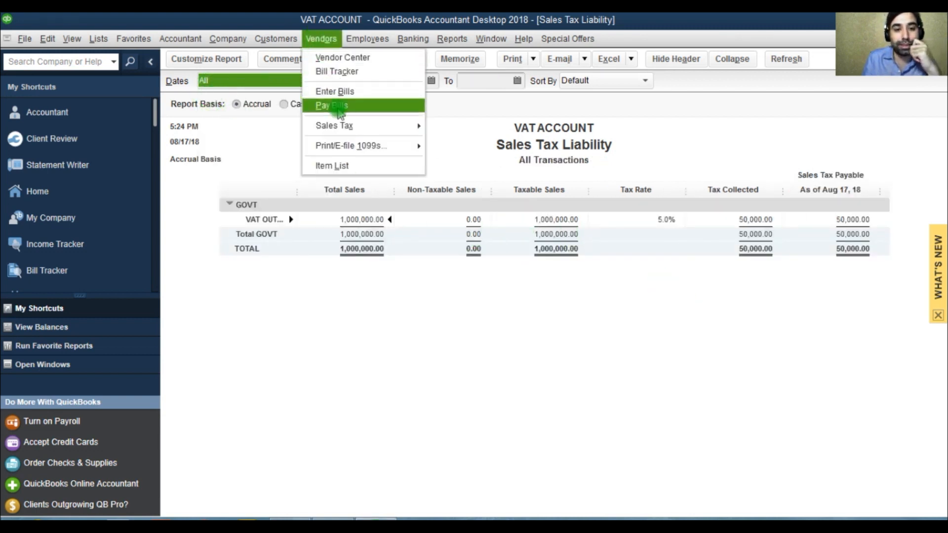
pyautogui.moveTo(338, 126)
pyautogui.click(437, 144)
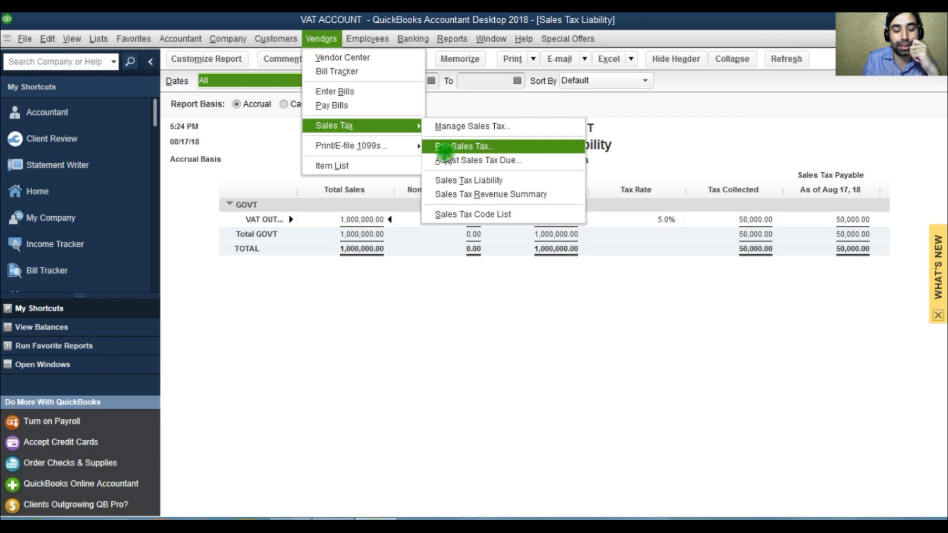
pyautogui.click(453, 206)
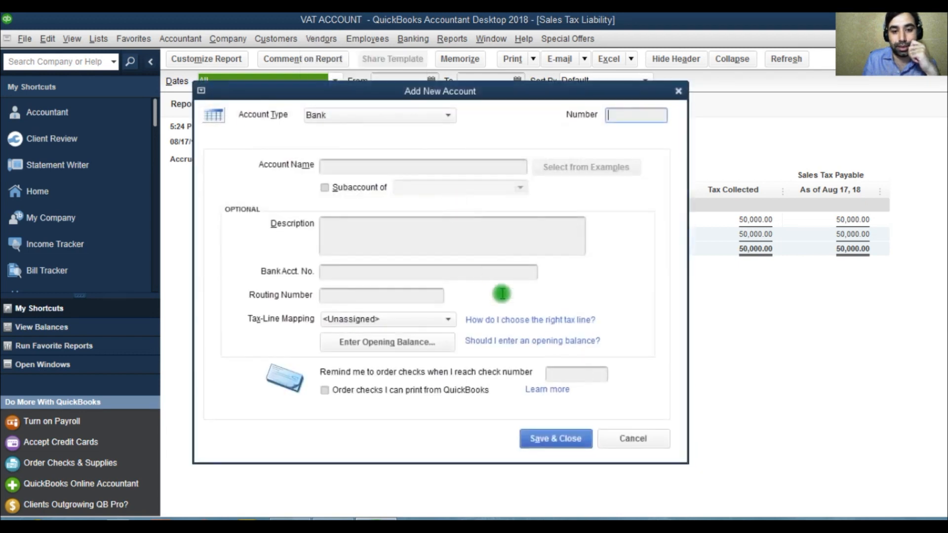
pyautogui.click(388, 168)
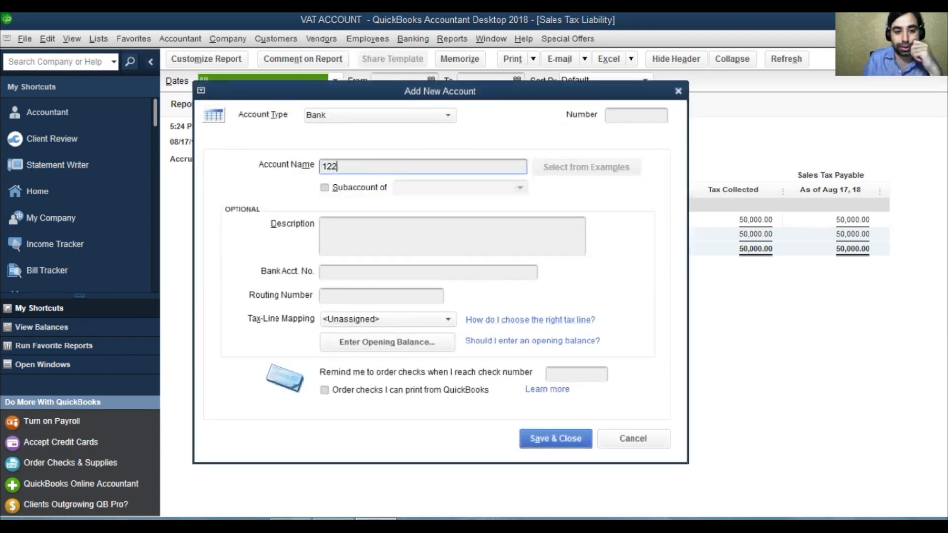
pyautogui.write('1222')
pyautogui.click(341, 188)
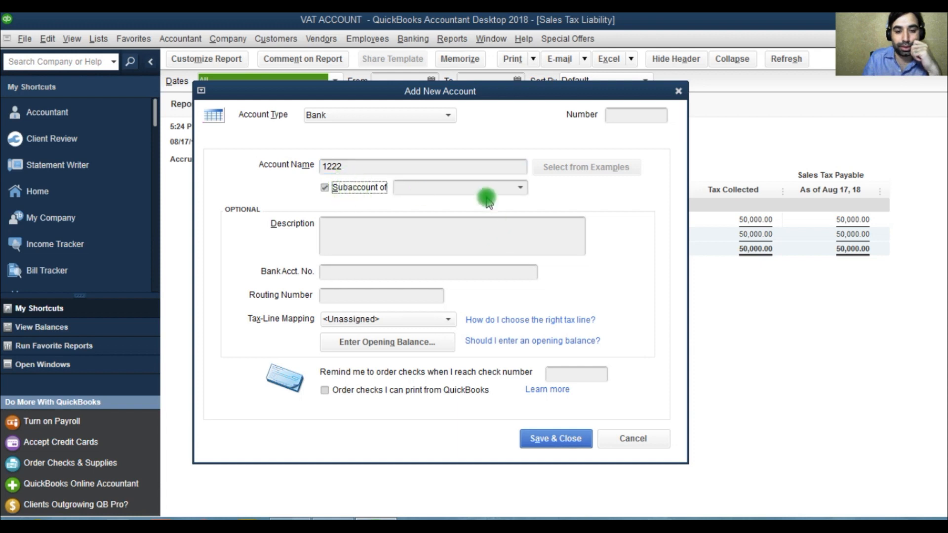
pyautogui.click(544, 439)
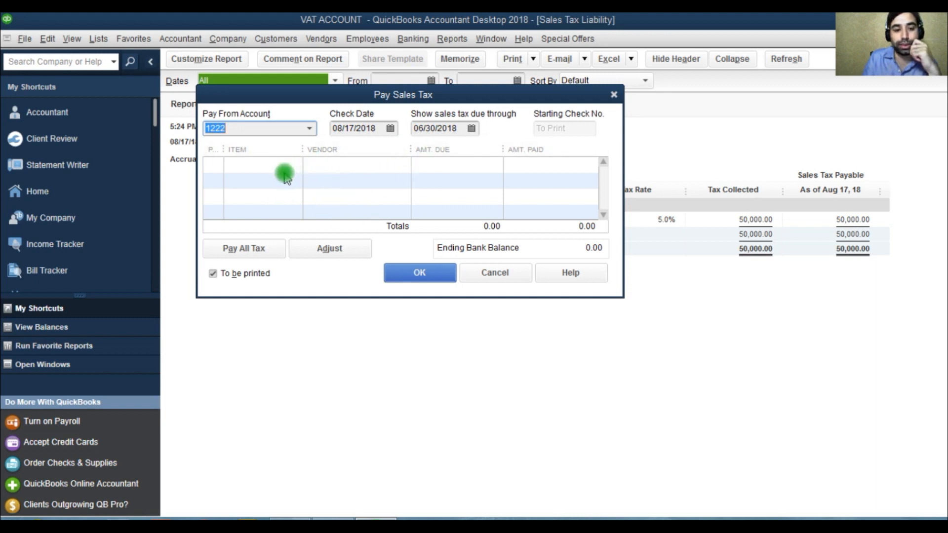
# Browse the check date and sales-tax-due-through calendars, then close the Pay Sales Tax dialog.
pyautogui.click(390, 128)
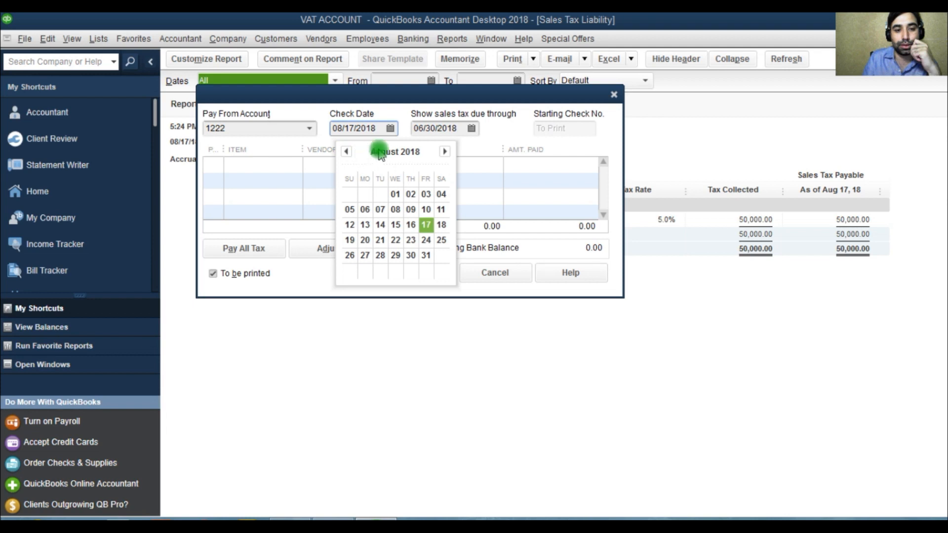
pyautogui.click(469, 129)
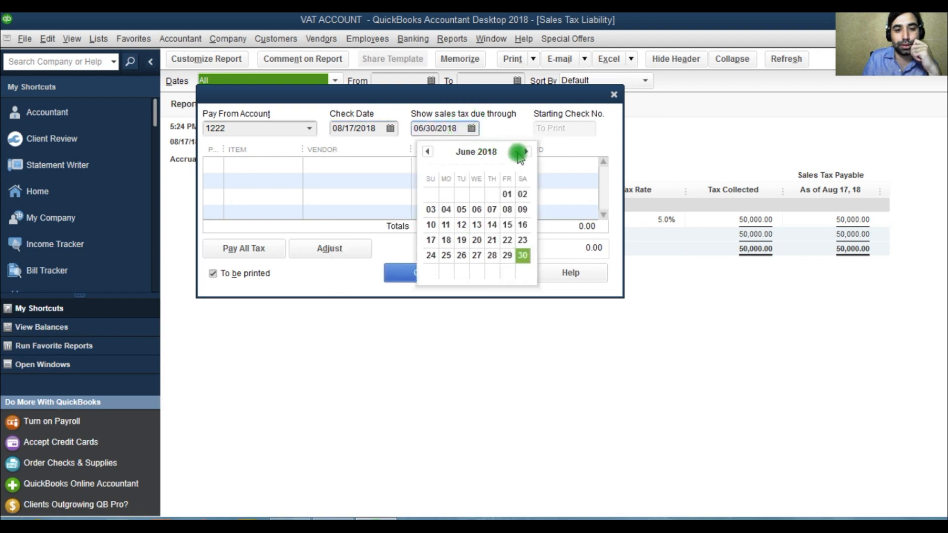
pyautogui.click(526, 152)
pyautogui.click(526, 152)
pyautogui.click(526, 153)
pyautogui.click(526, 152)
pyautogui.click(526, 152)
pyautogui.click(526, 152)
pyautogui.click(525, 152)
pyautogui.click(525, 152)
pyautogui.click(395, 272)
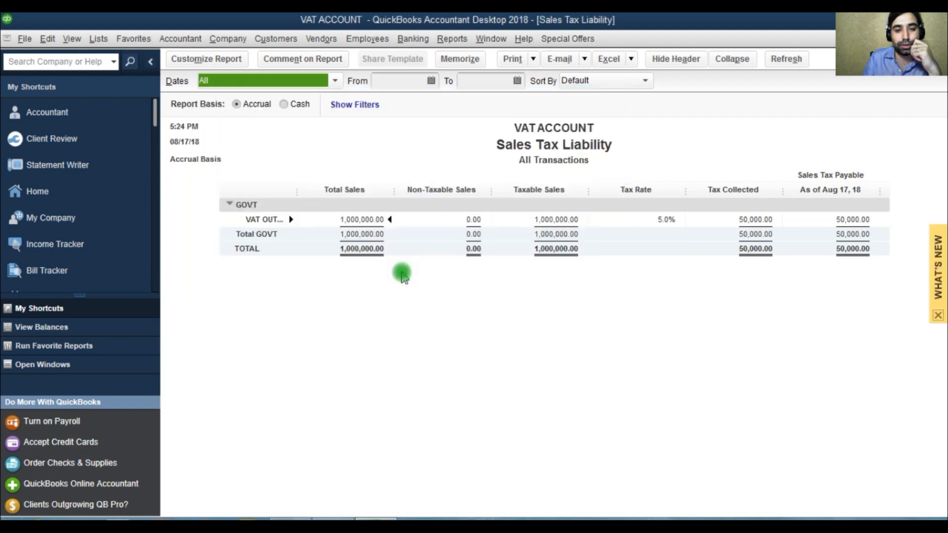
# Reopen the Pay Sales Tax dialog and cancel it.
pyautogui.click(320, 39)
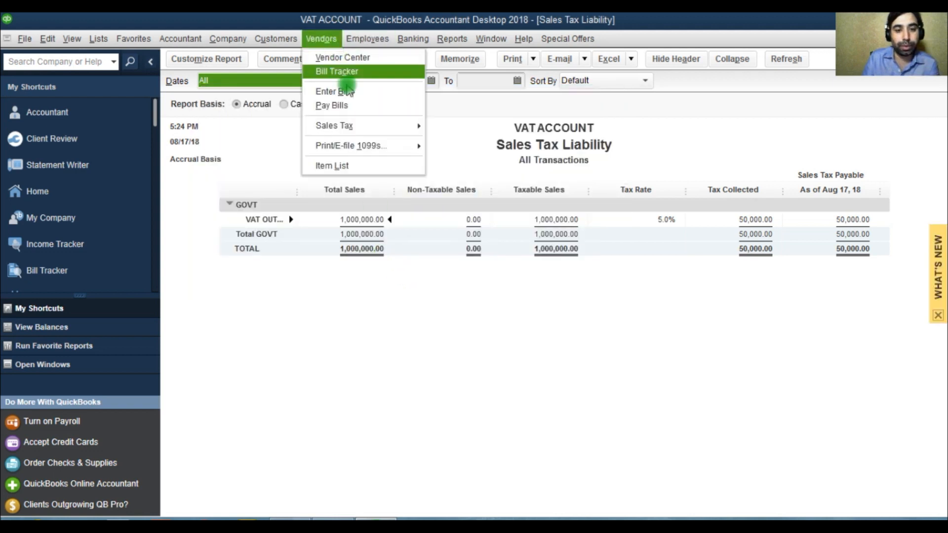
pyautogui.moveTo(360, 127)
pyautogui.click(472, 146)
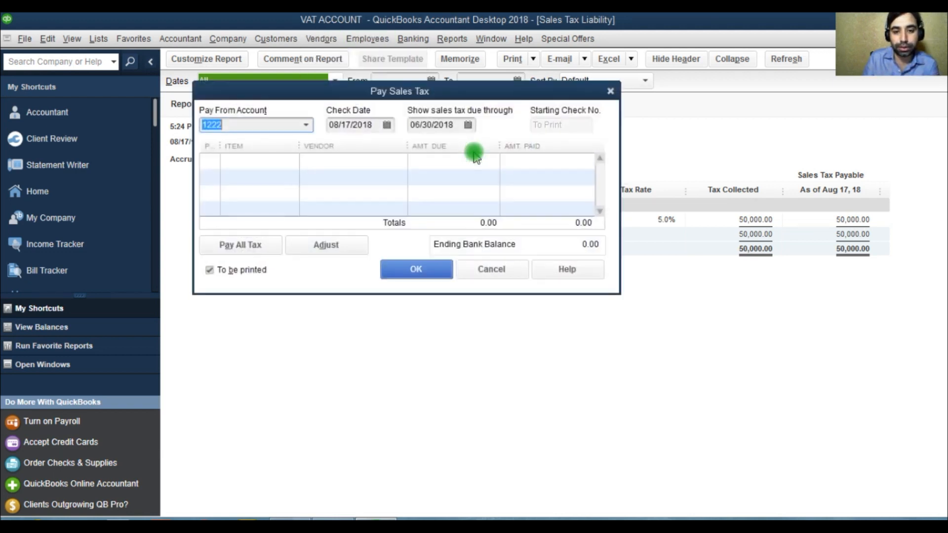
pyautogui.click(506, 273)
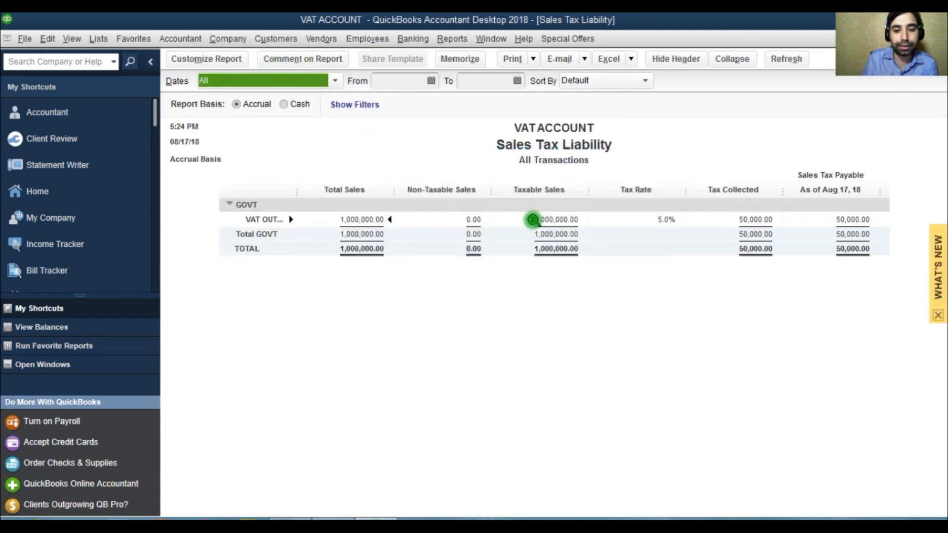
# Close the Sales Tax Liability report without memorizing it.
pyautogui.press('Escape')
pyautogui.click(555, 250)
pyautogui.press('Escape')
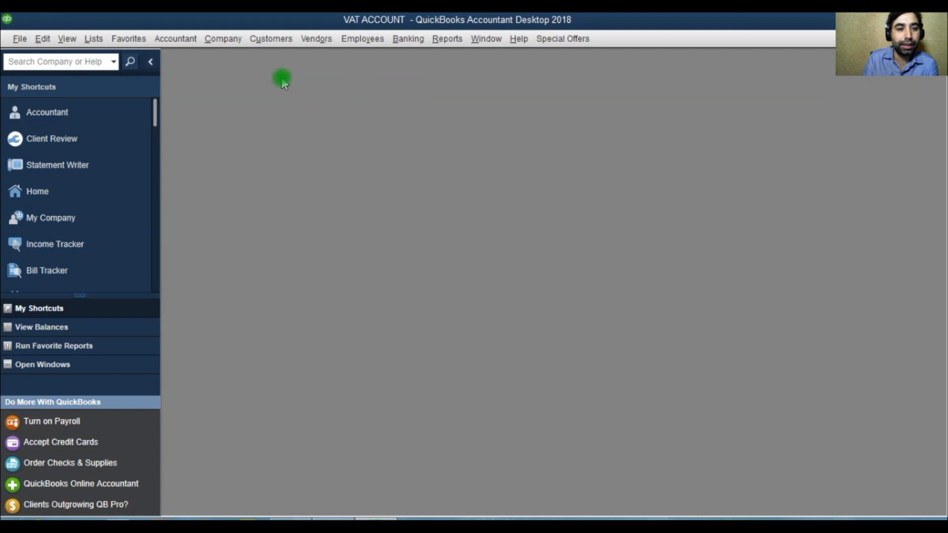
# Open the chart of accounts and search for the VAT accounts.
pyautogui.click(94, 39)
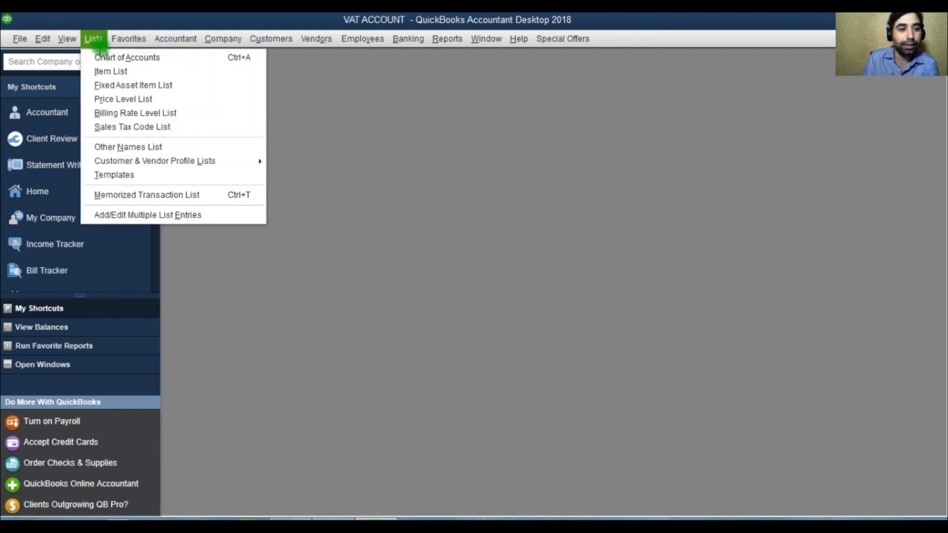
pyautogui.click(116, 58)
pyautogui.click(525, 139)
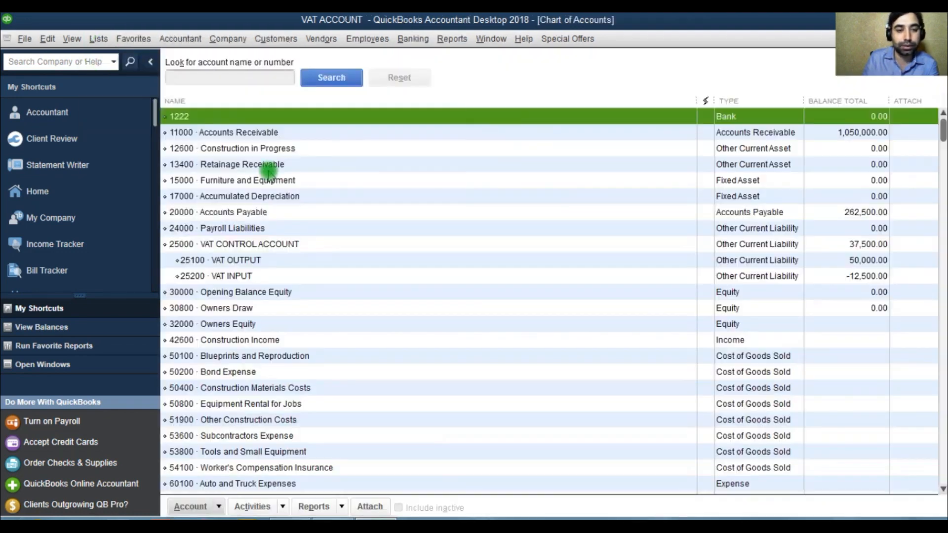
pyautogui.click(235, 80)
pyautogui.write('VAT')
pyautogui.click(328, 79)
pyautogui.click(267, 117)
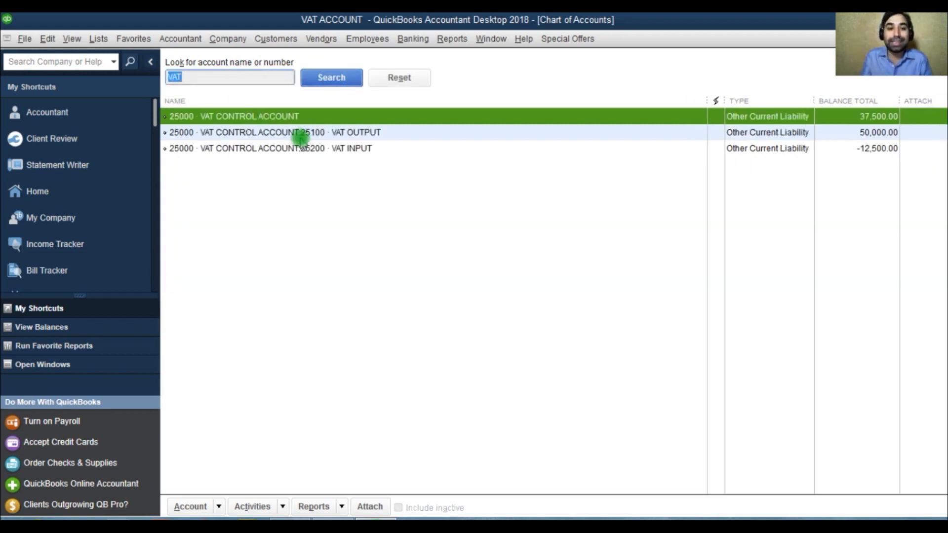
pyautogui.rightClick(295, 122)
pyautogui.click(264, 119)
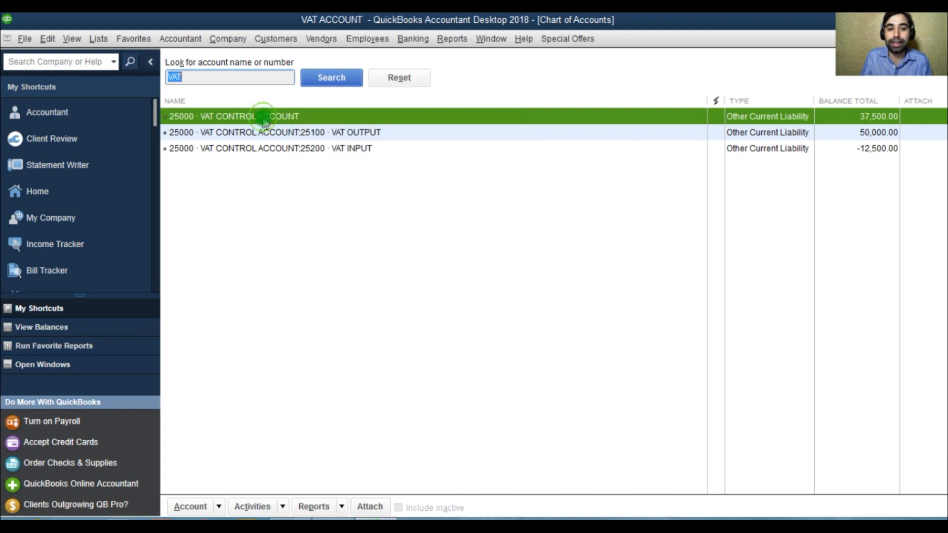
pyautogui.click(292, 133)
pyautogui.click(290, 151)
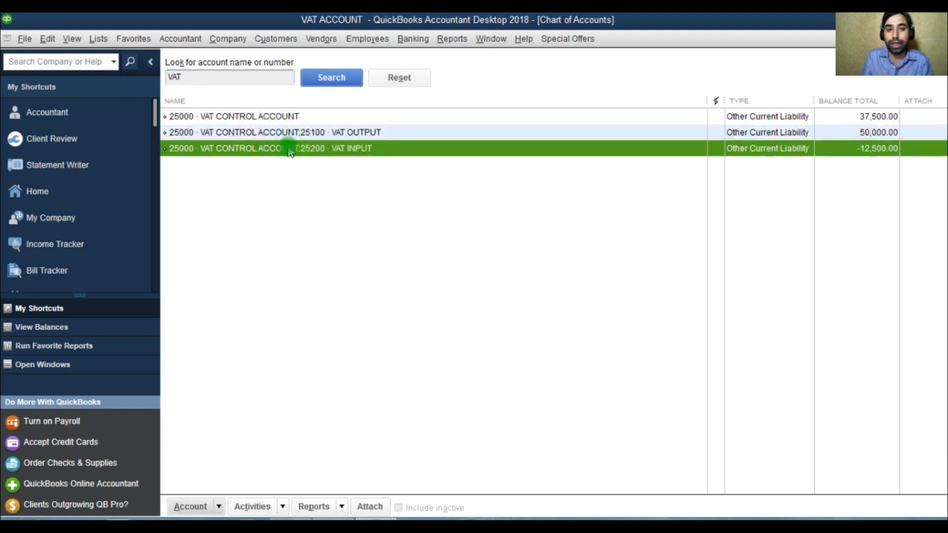
pyautogui.click(321, 38)
pyautogui.moveTo(341, 126)
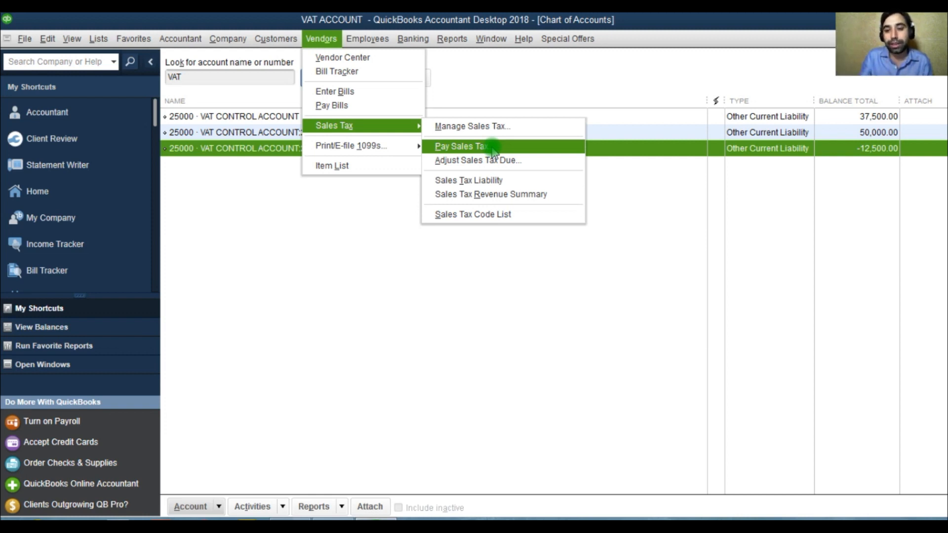
pyautogui.click(264, 116)
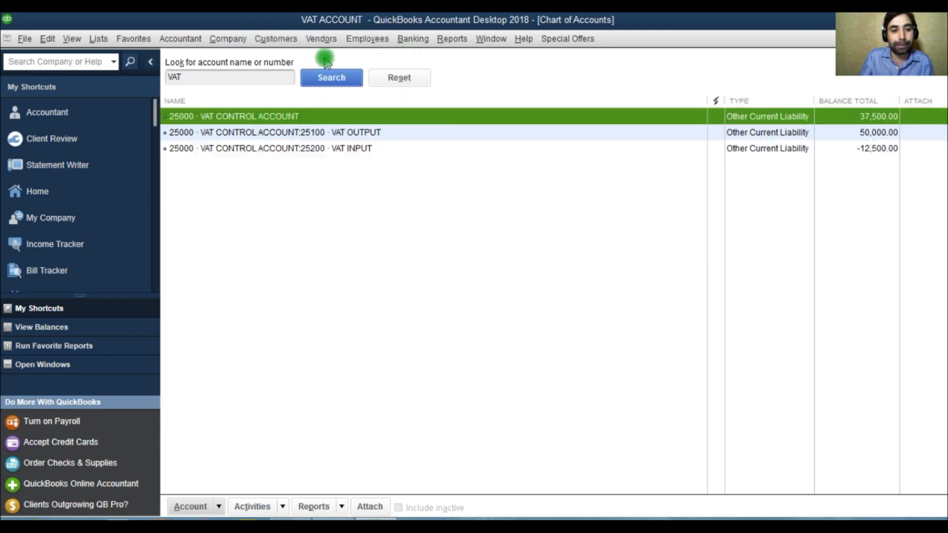
# Open the Sales Tax Liability report with dates set to All, then close it without memorizing.
pyautogui.click(322, 39)
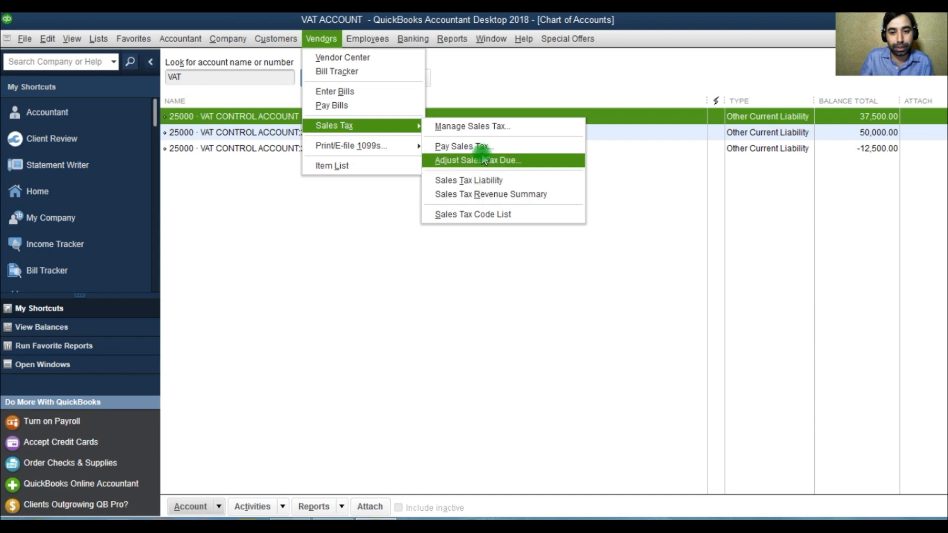
pyautogui.click(479, 183)
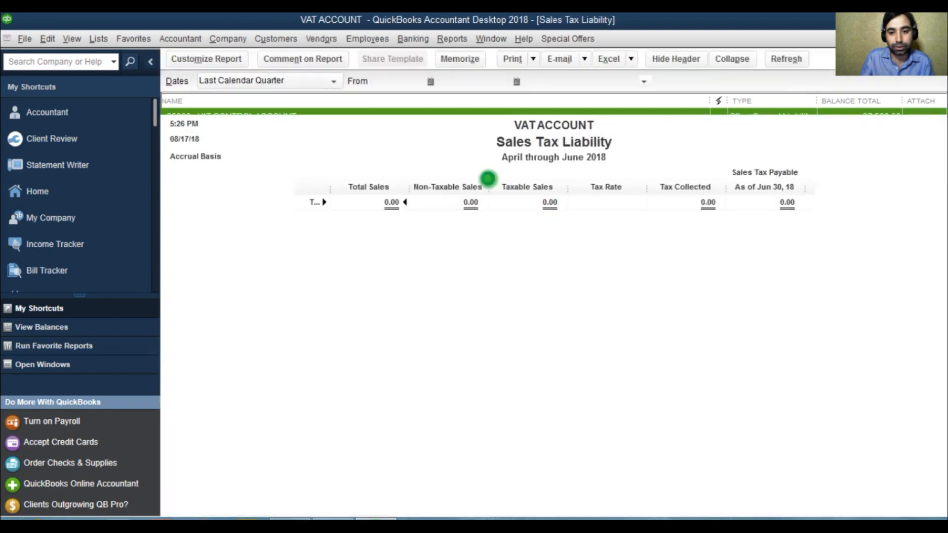
pyautogui.click(277, 82)
pyautogui.click(213, 99)
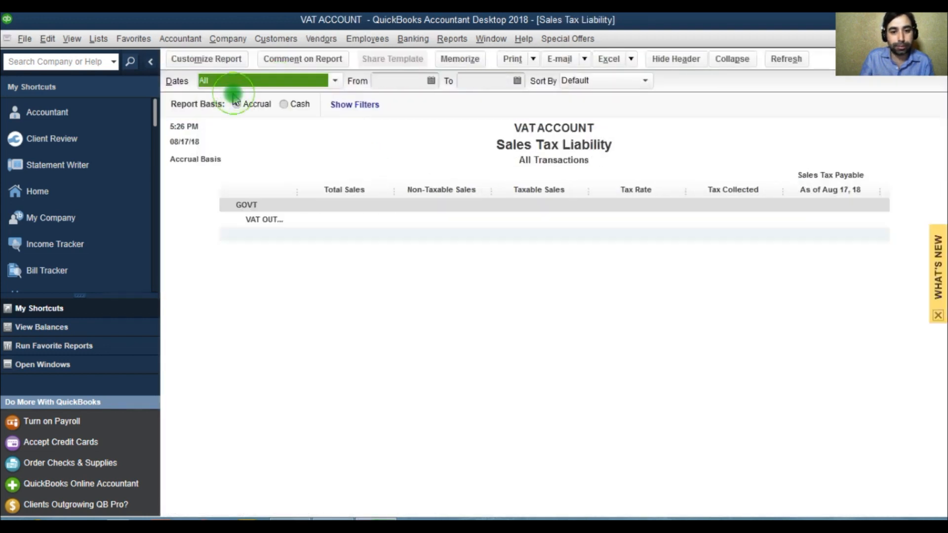
pyautogui.press('Escape')
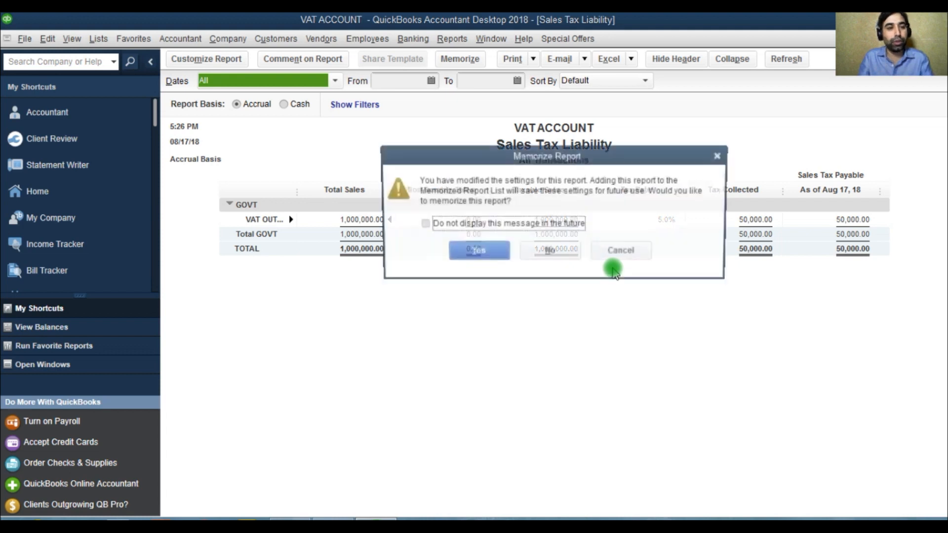
pyautogui.click(552, 250)
# Open a QuickReport for the 25000 VAT CONTROL ACCOUNT.
pyautogui.click(99, 38)
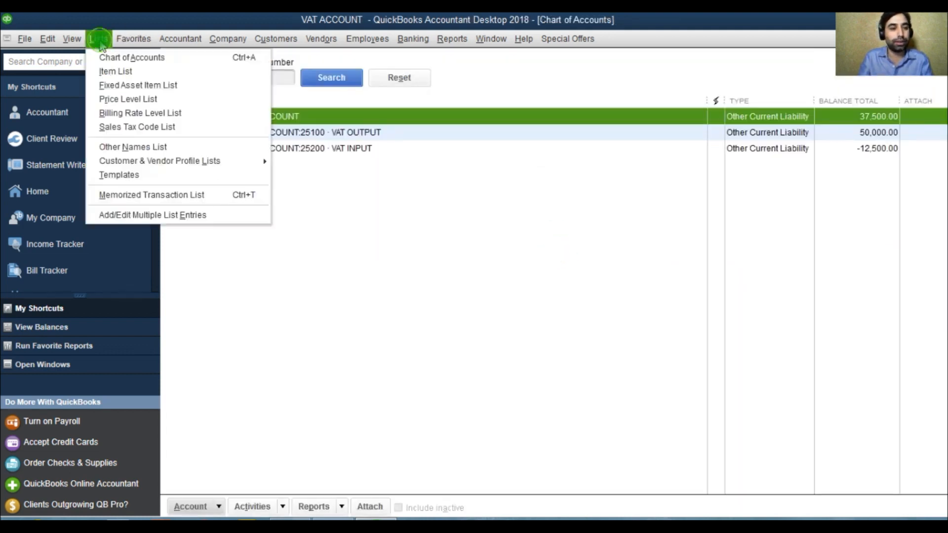
pyautogui.press('Escape')
pyautogui.rightClick(218, 117)
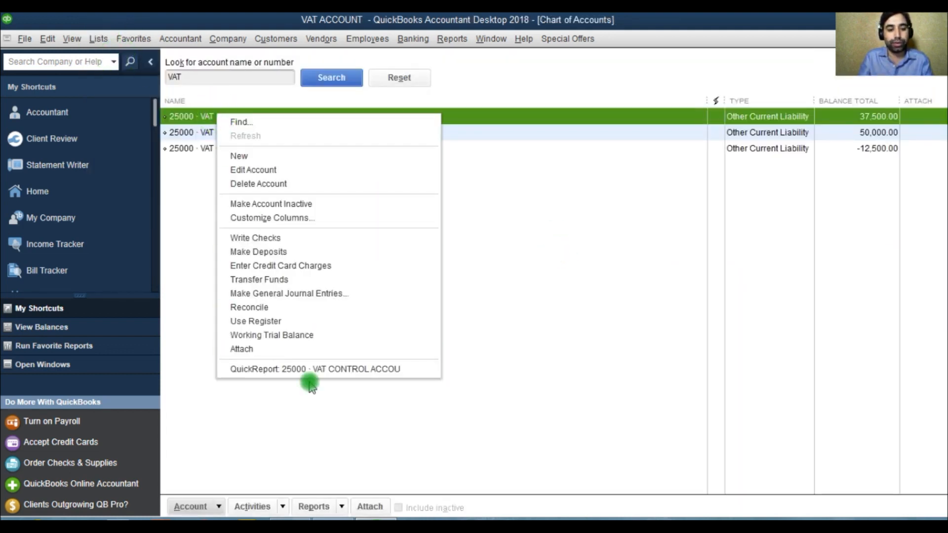
pyautogui.click(311, 375)
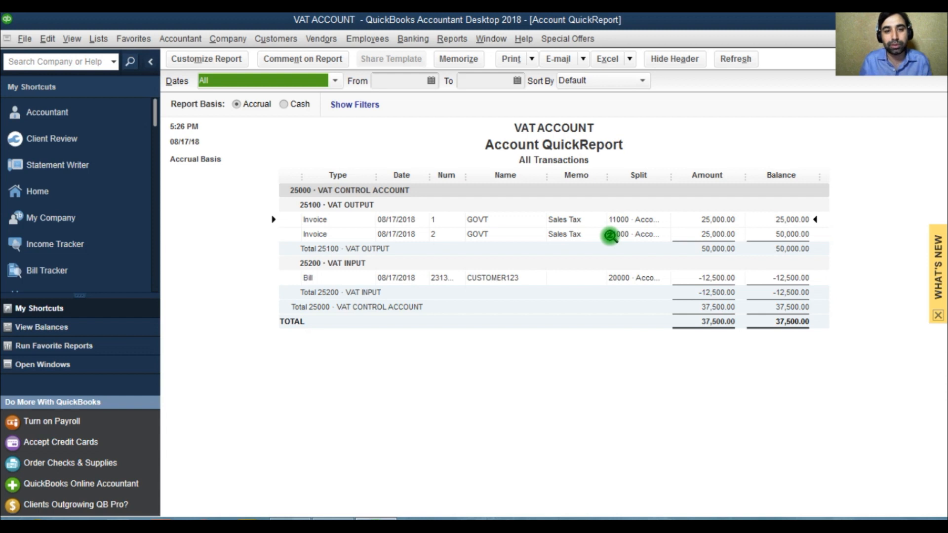
# Open the Balance Sheet and drill into the VAT CONTROL ACCOUNT total.
pyautogui.click(452, 39)
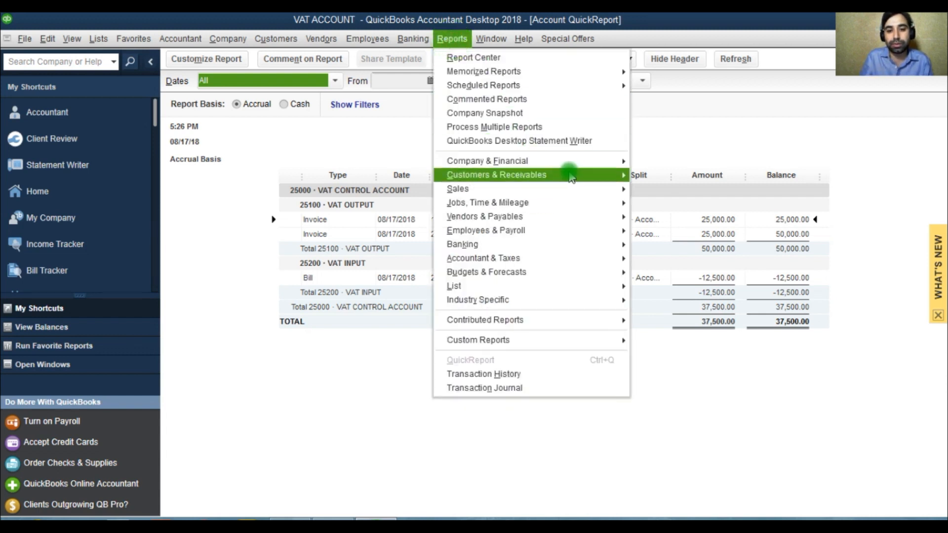
pyautogui.moveTo(568, 161)
pyautogui.click(705, 331)
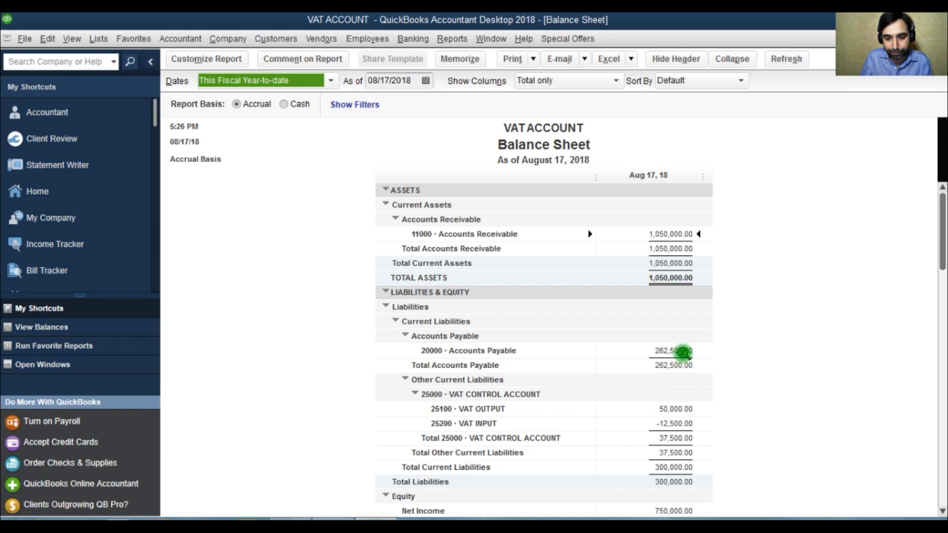
pyautogui.doubleClick(671, 437)
# Regroup the Transactions by Account report to total by Vendor.
pyautogui.click(691, 82)
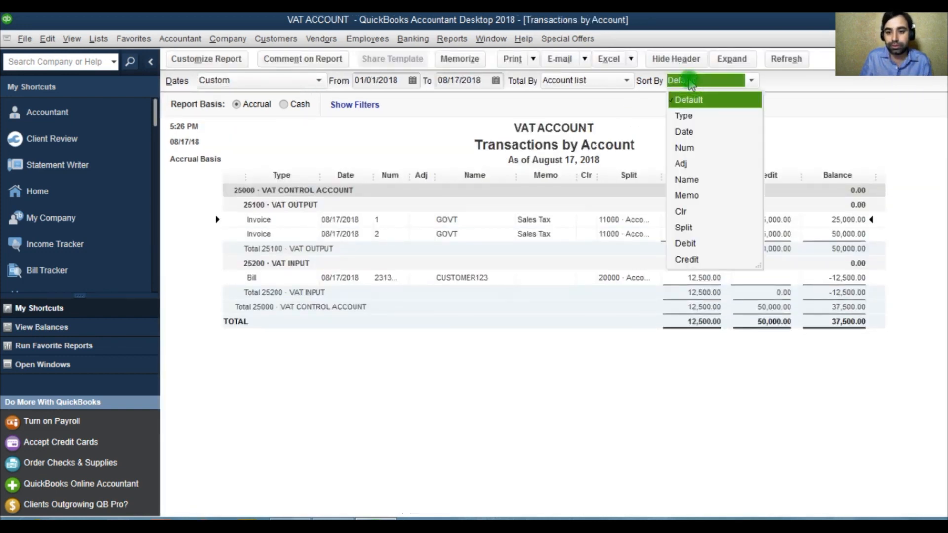
pyautogui.click(690, 83)
pyautogui.click(568, 82)
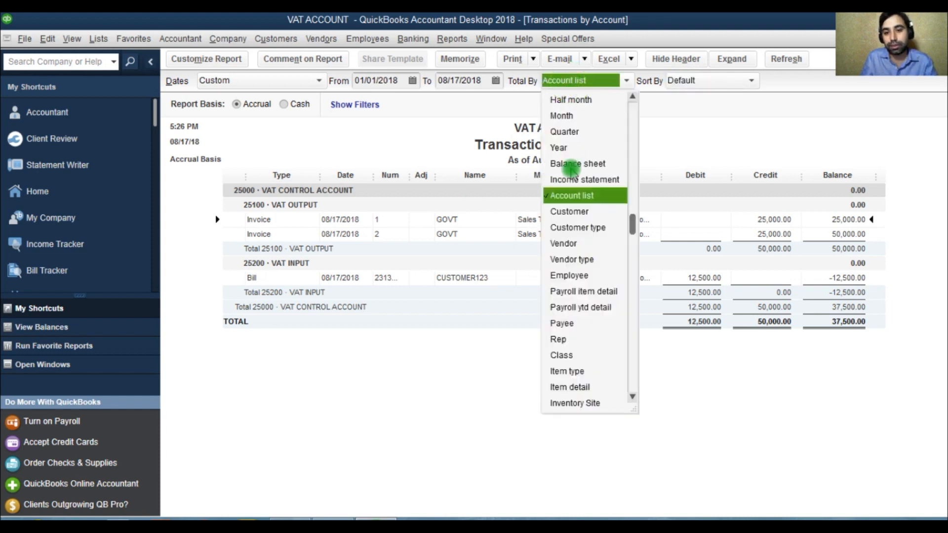
pyautogui.click(569, 211)
pyautogui.click(581, 83)
pyautogui.click(578, 217)
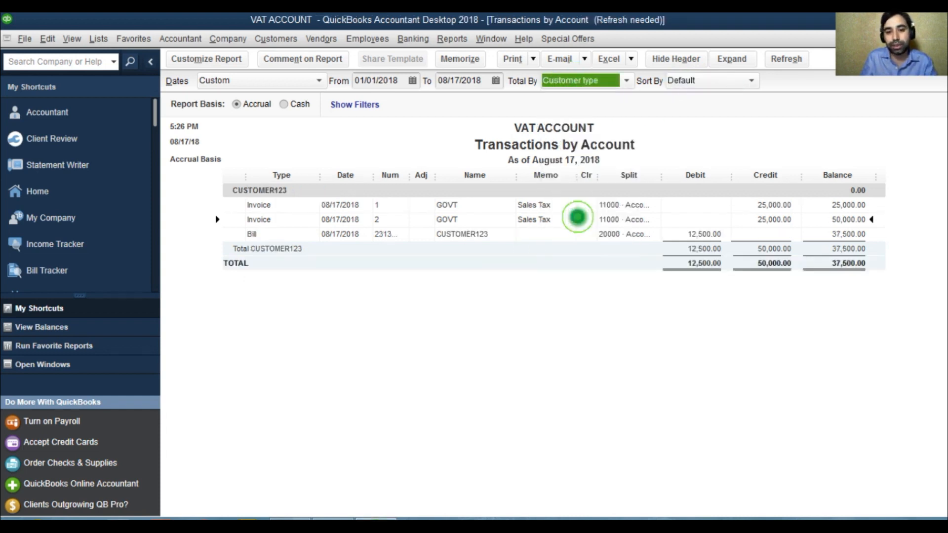
pyautogui.click(592, 82)
pyautogui.click(564, 212)
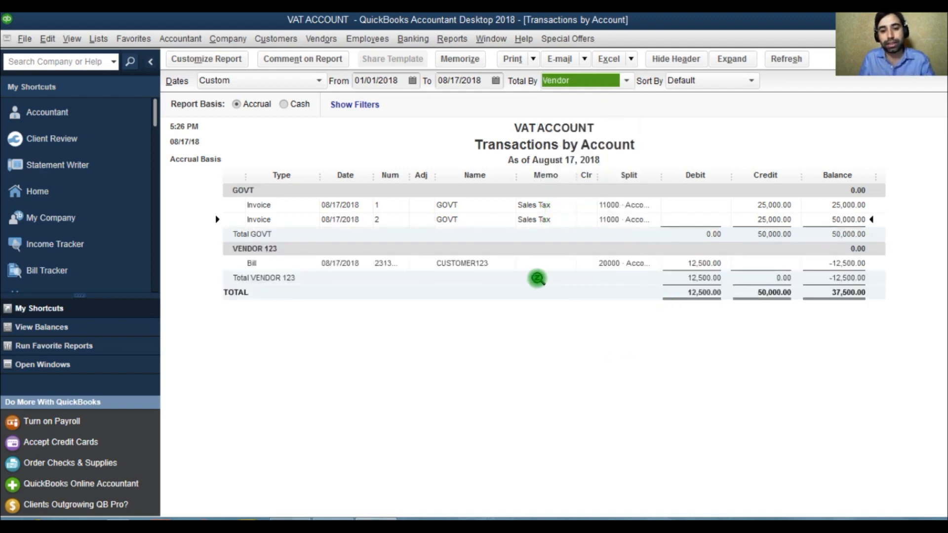
# Open the report customization options, cancel them, and close the transactions report.
pyautogui.click(206, 59)
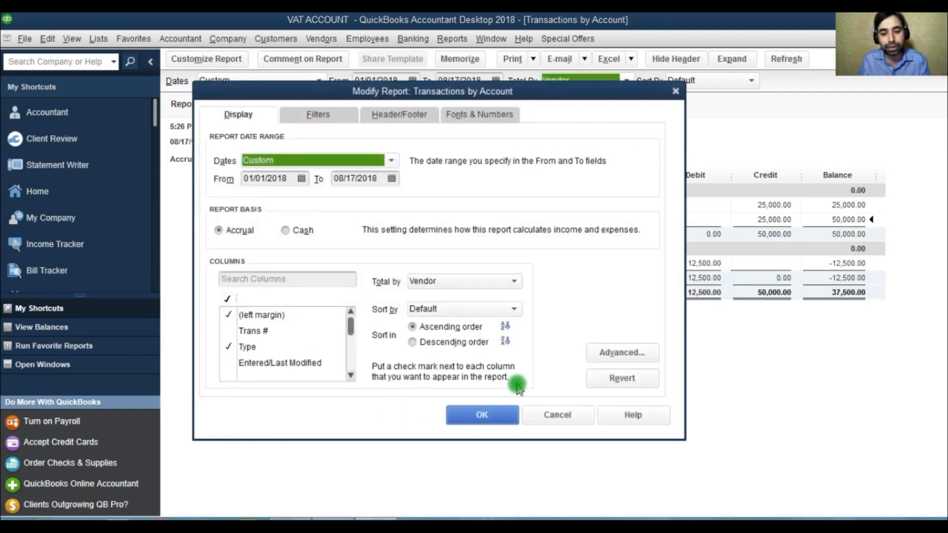
pyautogui.click(556, 420)
pyautogui.press('Escape')
# Drill into the VAT INPUT line on the Balance Sheet and close the report windows.
pyautogui.click(563, 252)
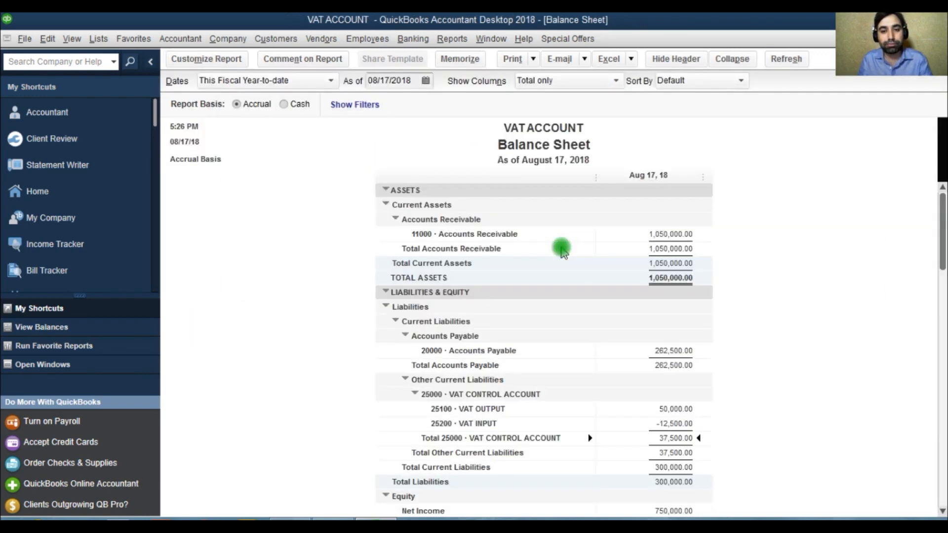
pyautogui.doubleClick(653, 424)
pyautogui.press('Escape')
pyautogui.press('Escape')
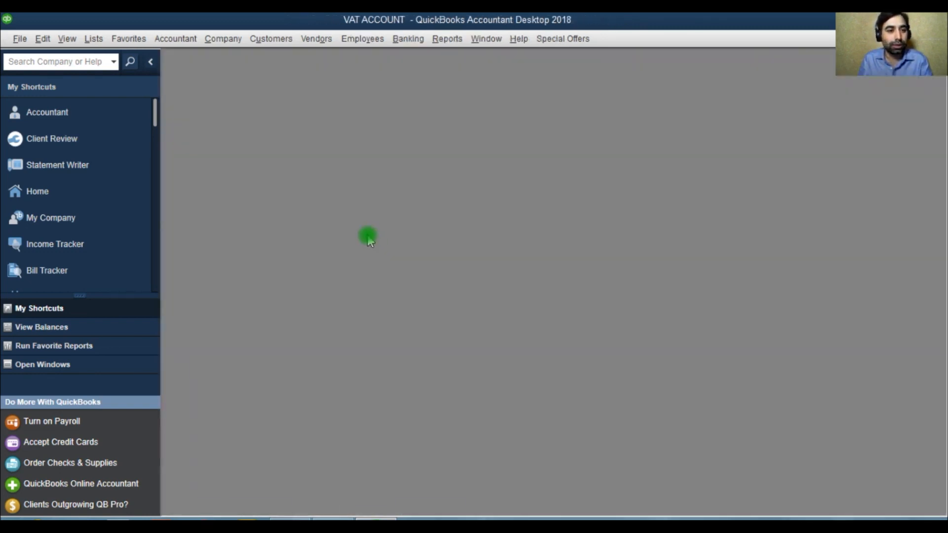
# Open the chart of accounts maximized and select the 25000 VAT CONTROL ACCOUNT.
pyautogui.click(93, 38)
pyautogui.click(100, 58)
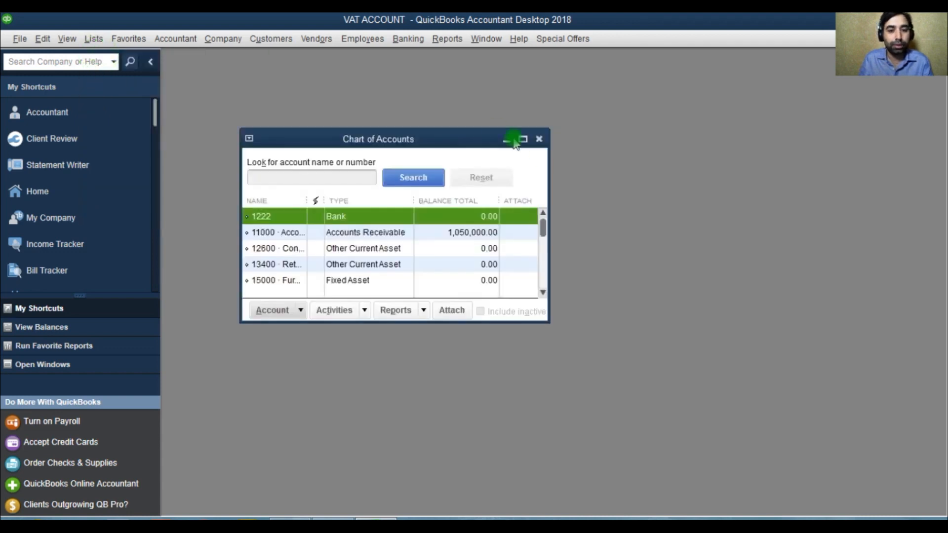
pyautogui.click(523, 140)
pyautogui.click(284, 243)
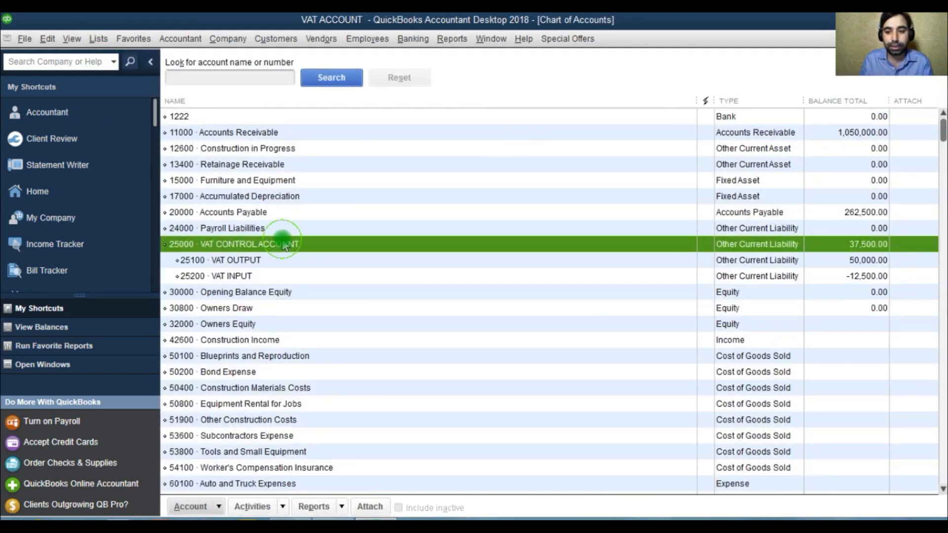